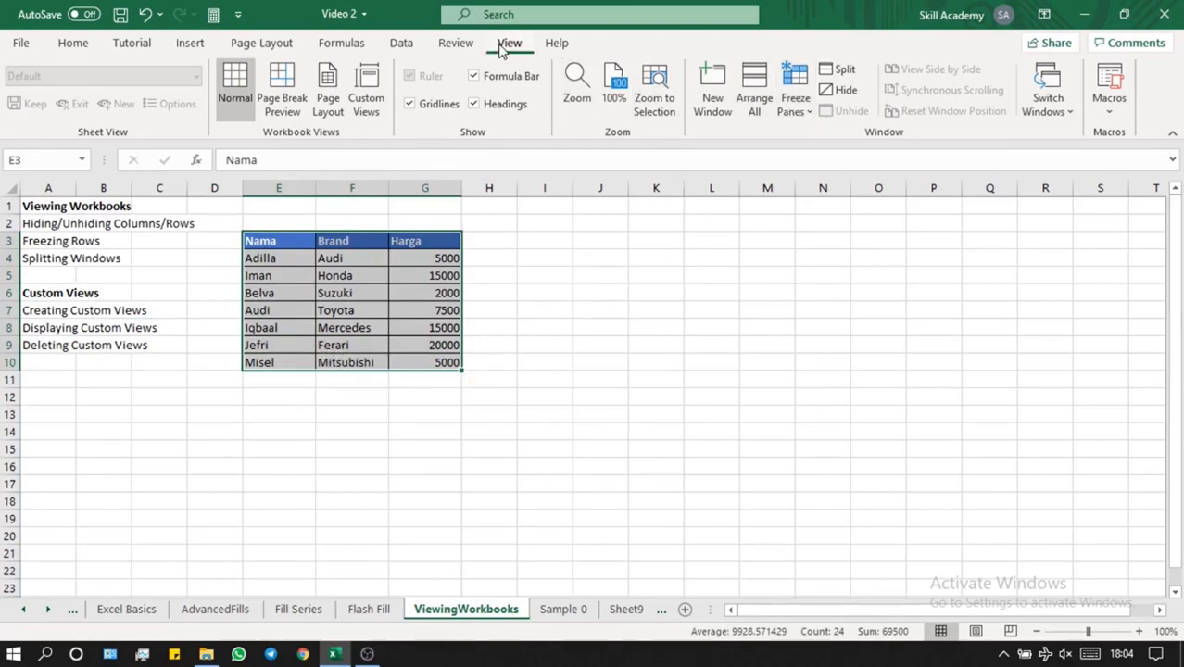
- Freeze the top row of the ViewingWorkbooks sheet and check it while scrolling vertically
click(812, 108)
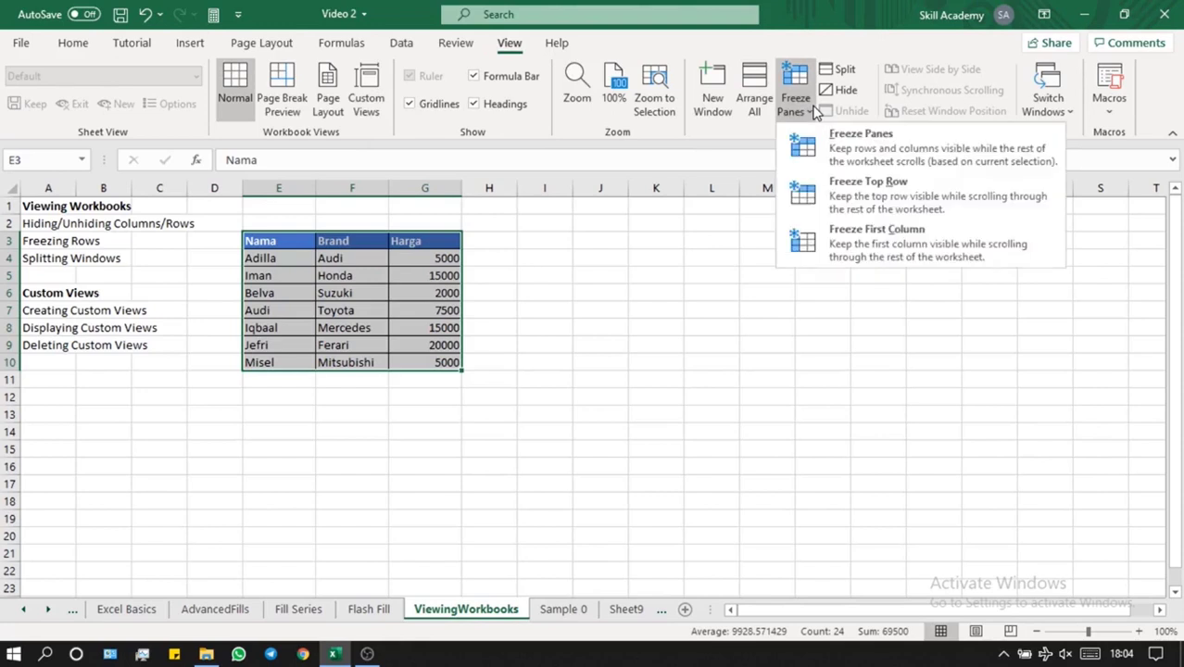
click(845, 202)
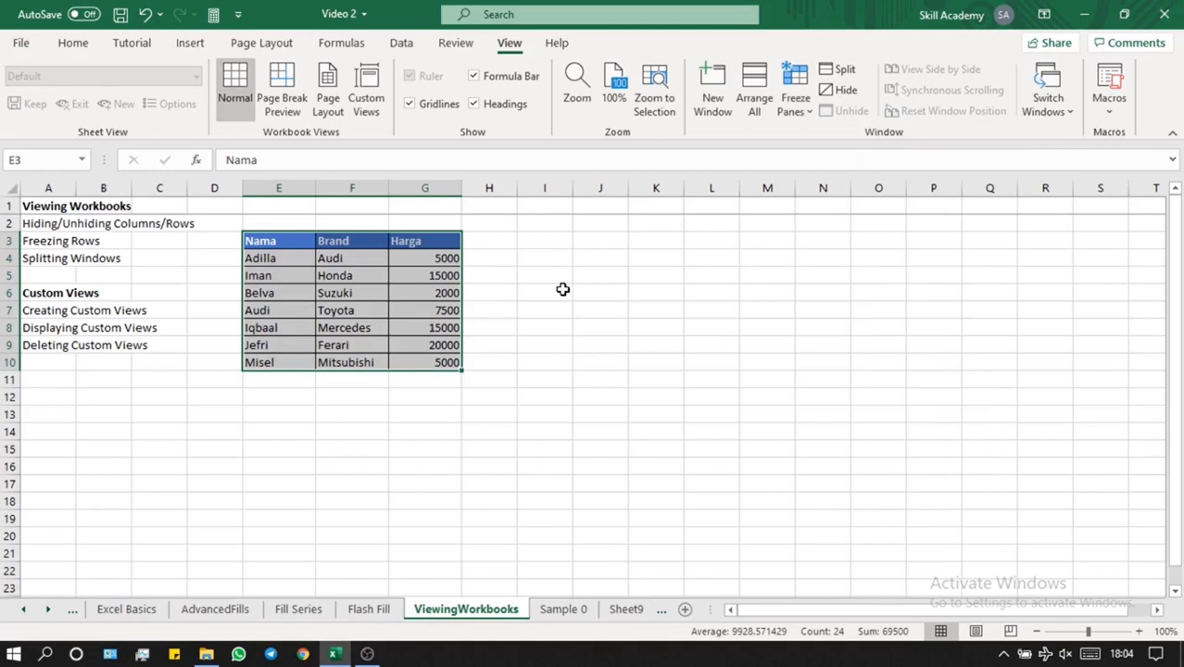
scroll(563, 290, down, 20)
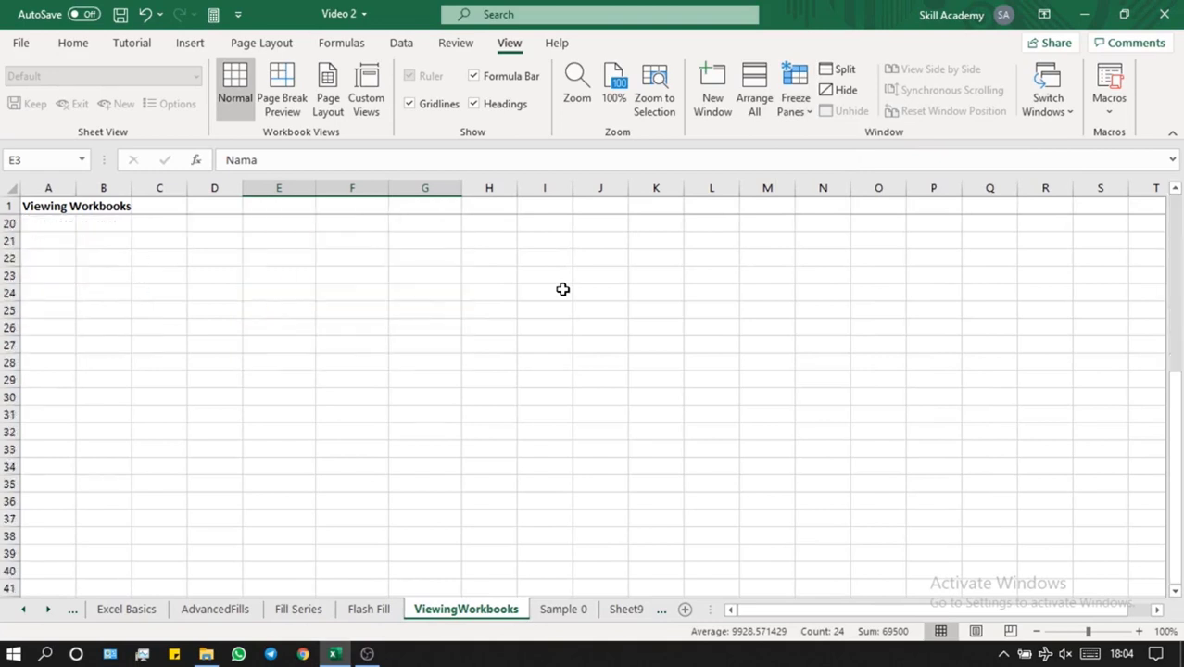
scroll(563, 289, up, 18)
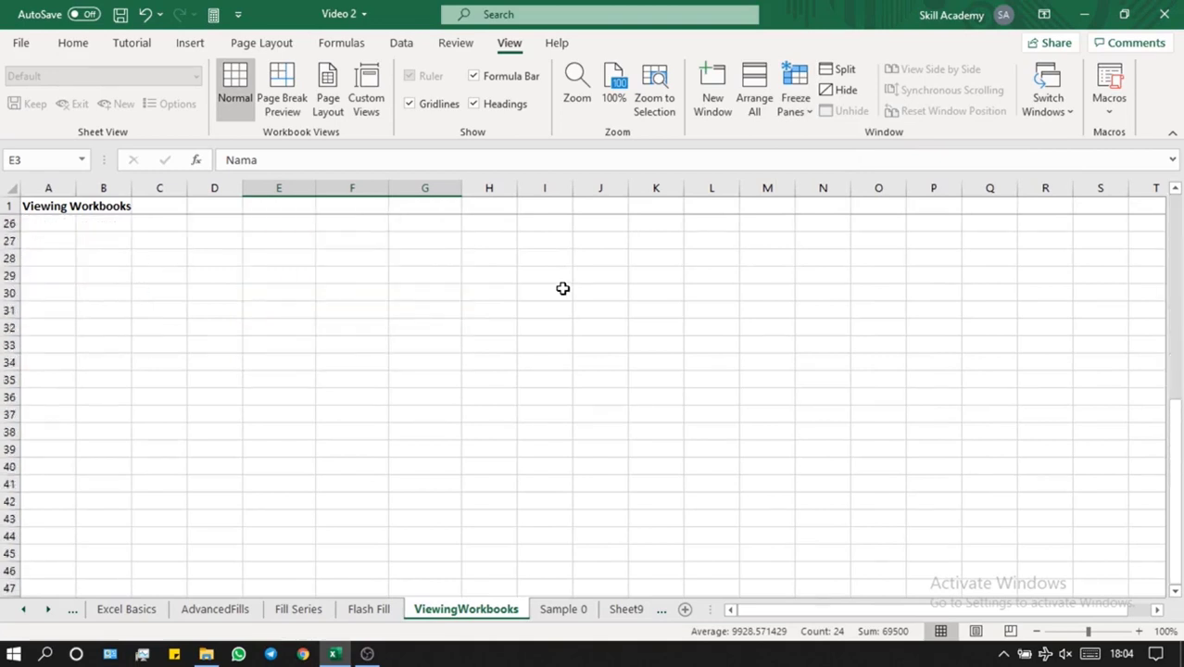
scroll(562, 289, up, 3)
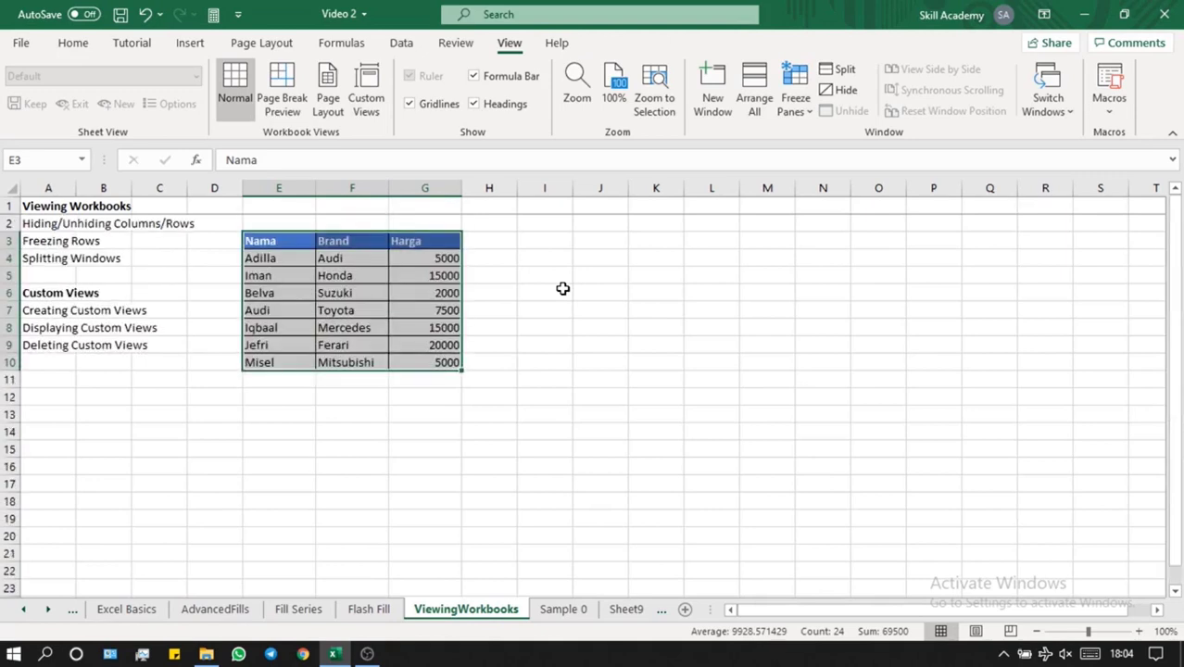
- Freeze the first column of the sheet and check it while scrolling horizontally
click(795, 102)
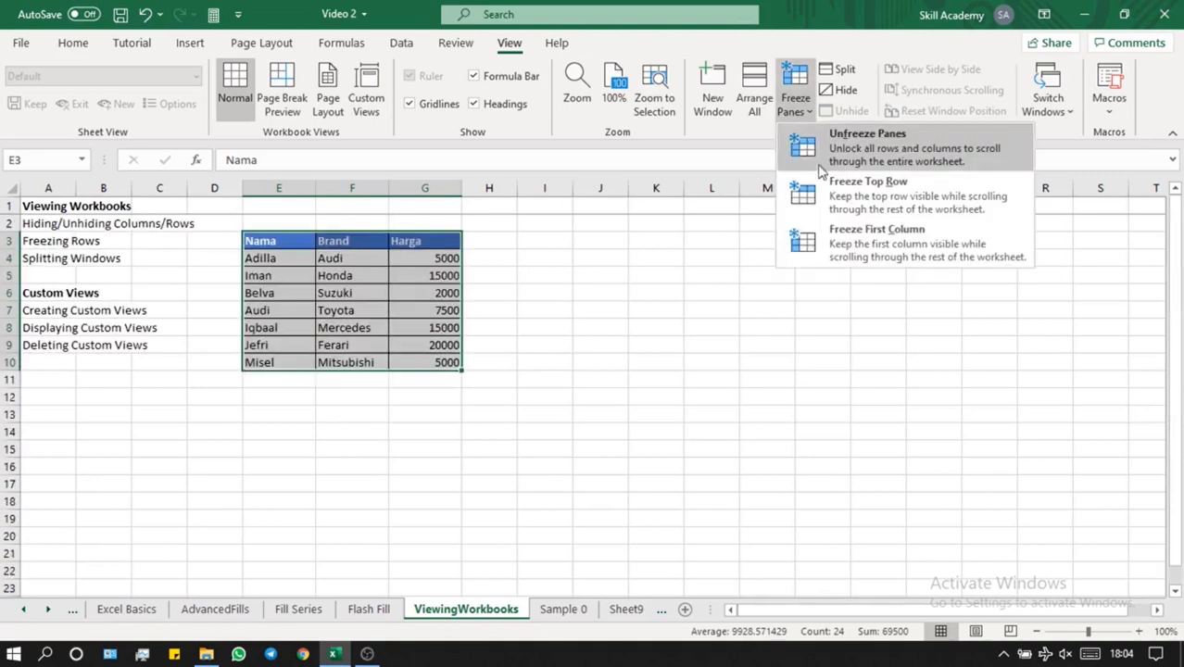
click(850, 233)
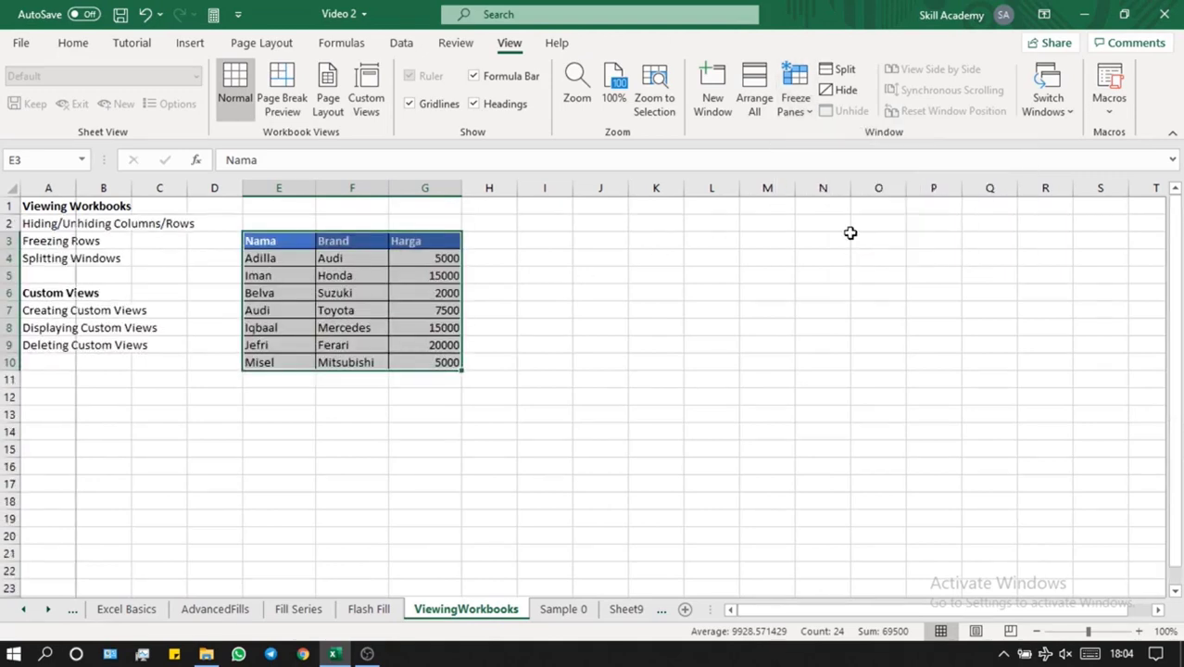
scroll(815, 232, right, 3)
scroll(816, 233, right, 8)
scroll(815, 233, left, 8)
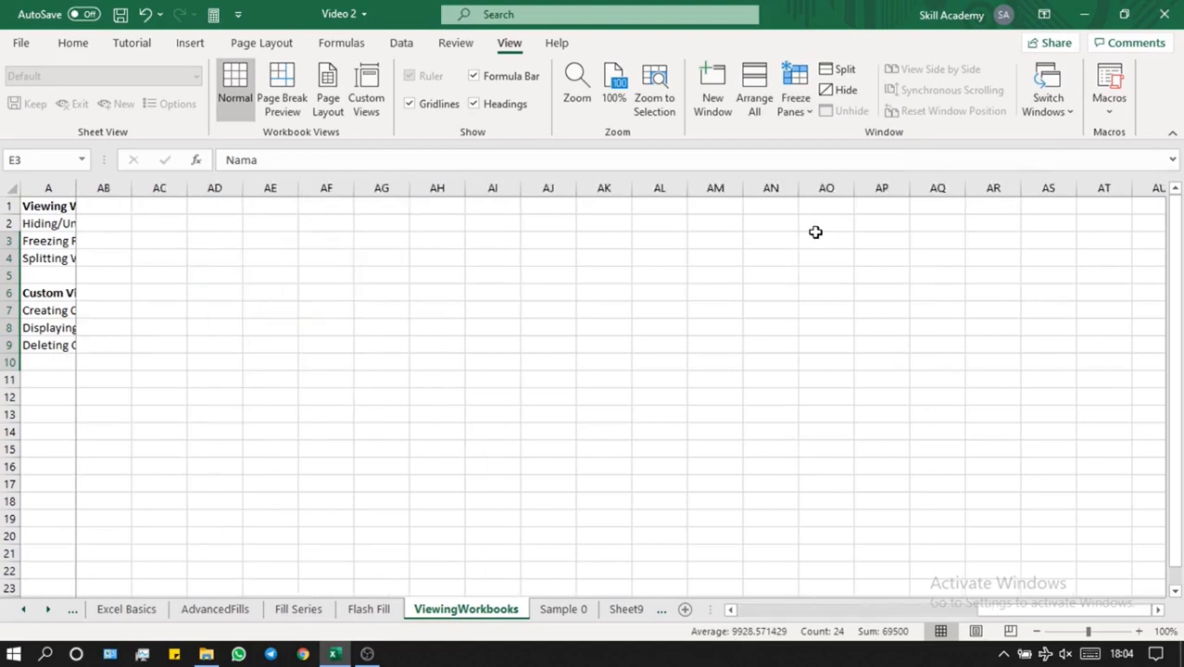
scroll(816, 232, left, 3)
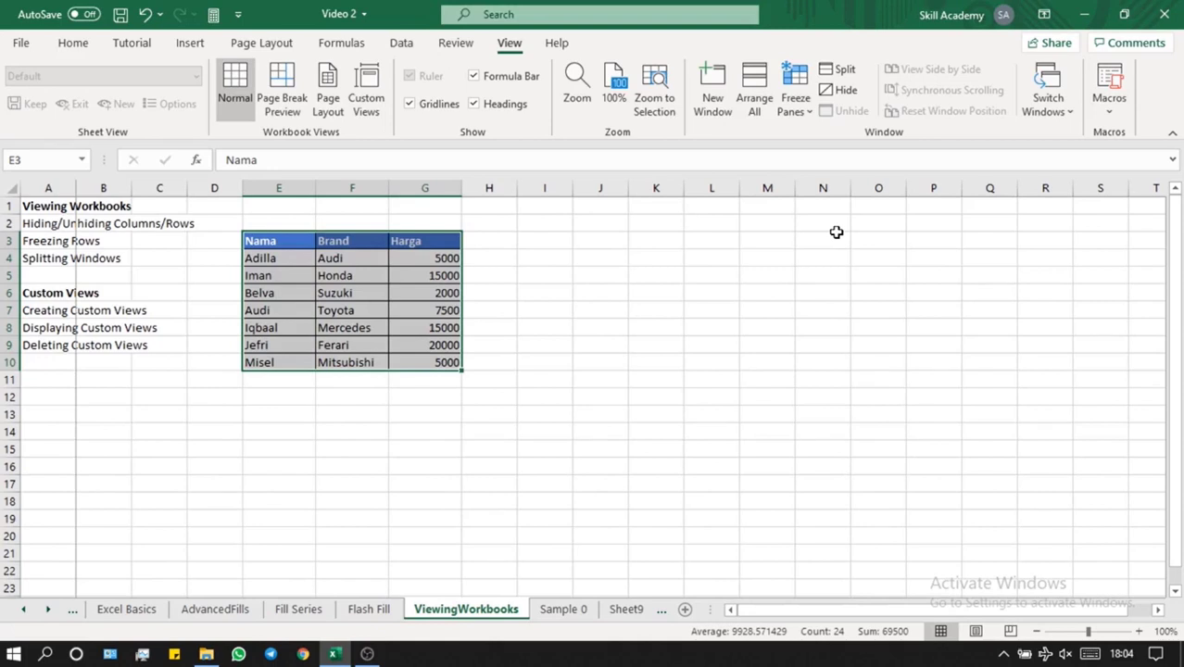
- Unfreeze the first column so the whole worksheet scrolls freely
click(804, 111)
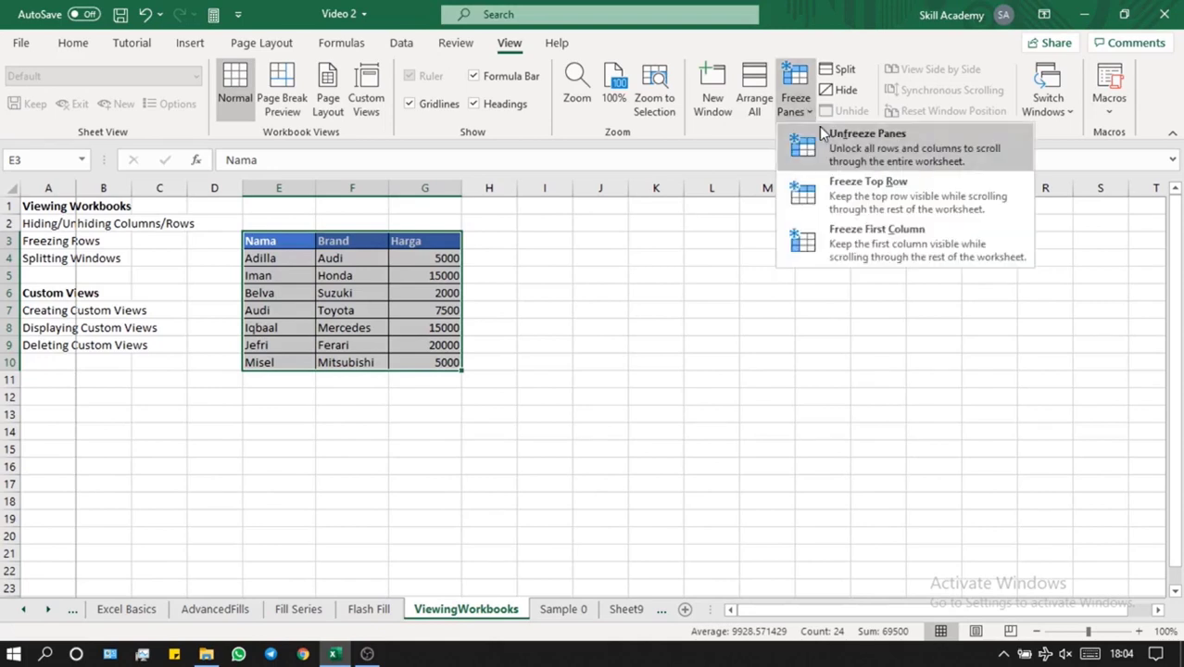
click(823, 135)
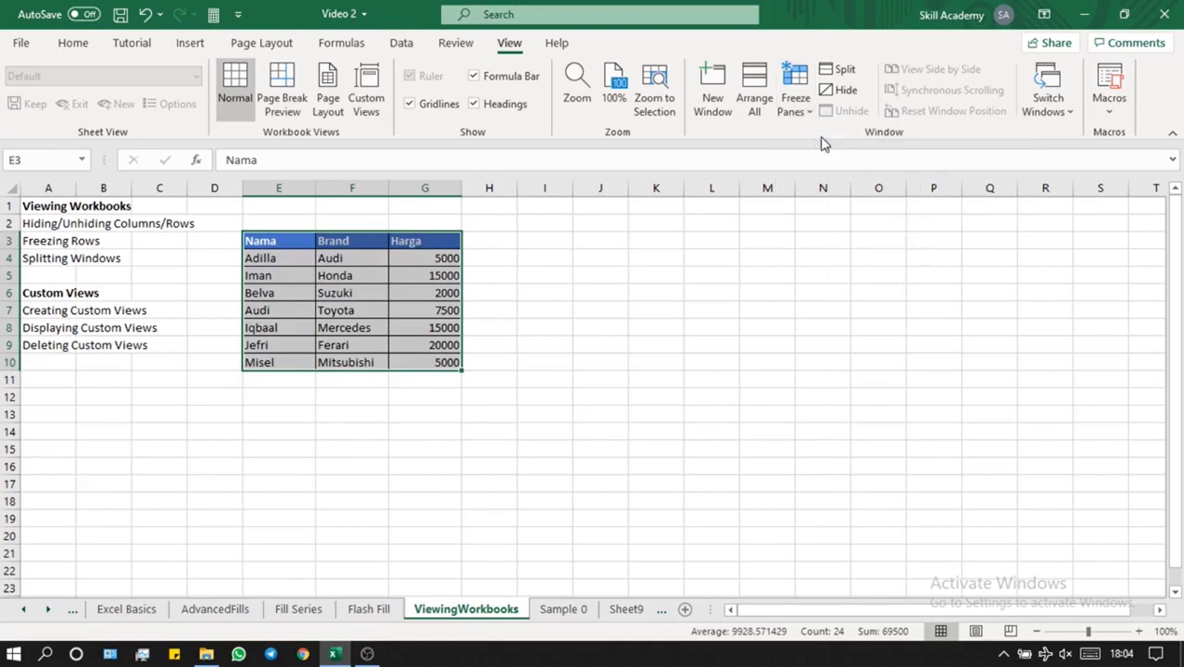
click(556, 309)
- Freeze panes at the Nama header cell E3 and check the frozen rows and columns while scrolling in both directions
click(285, 241)
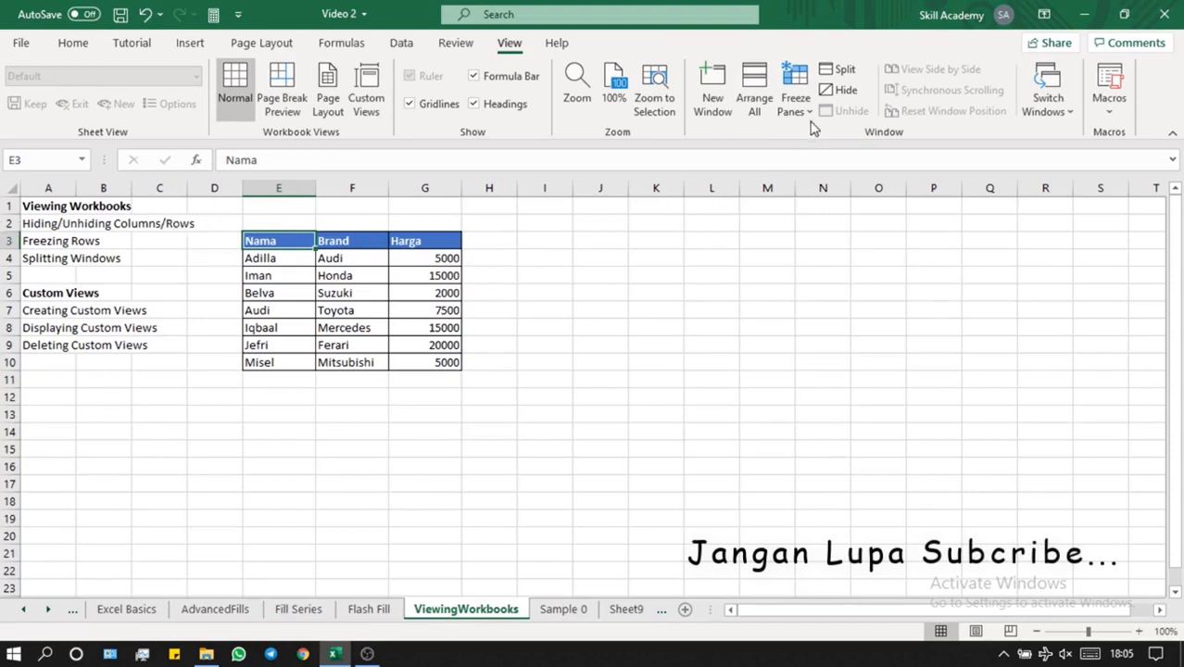
click(796, 97)
click(839, 156)
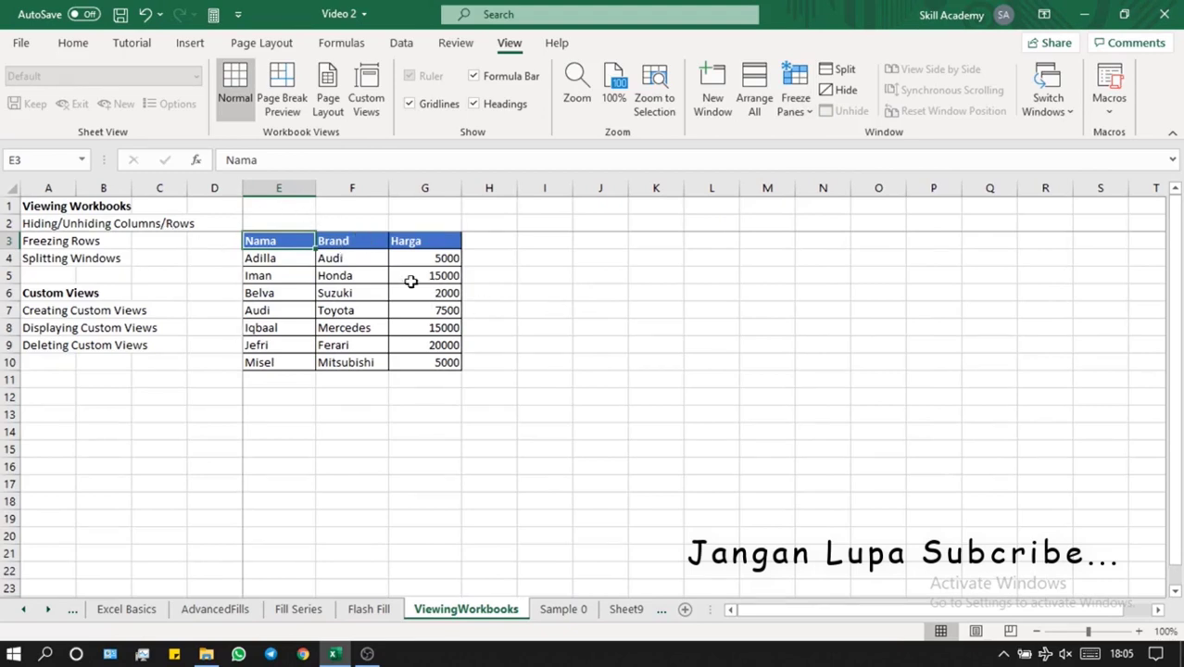
click(545, 317)
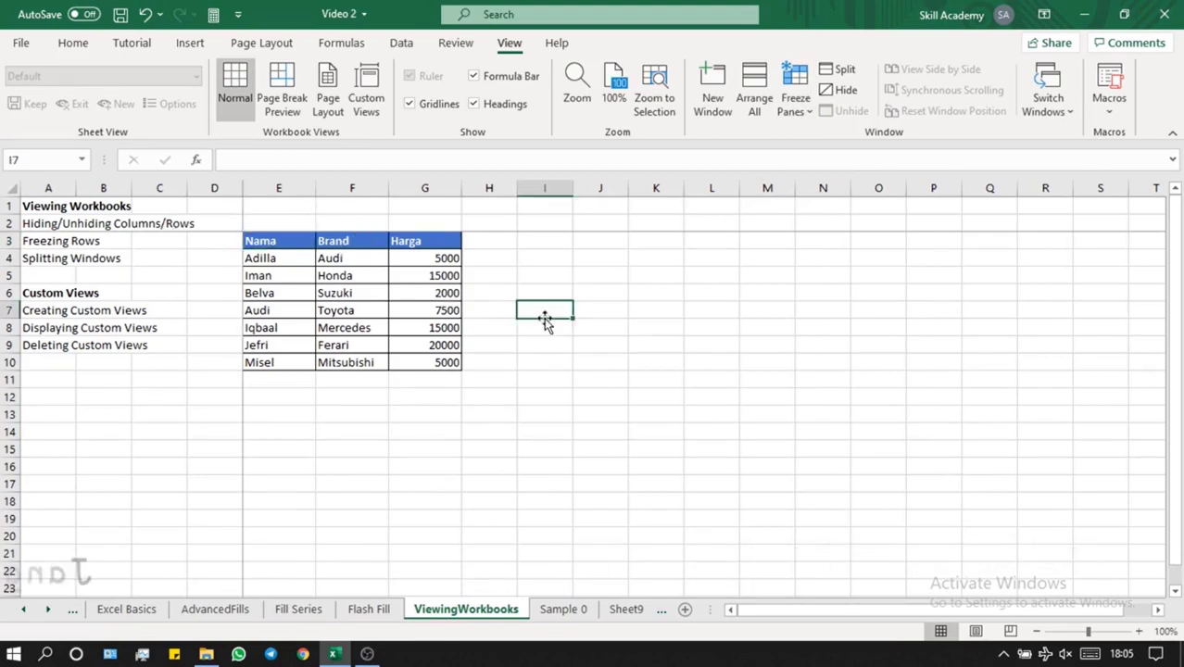
scroll(545, 318, right, 10)
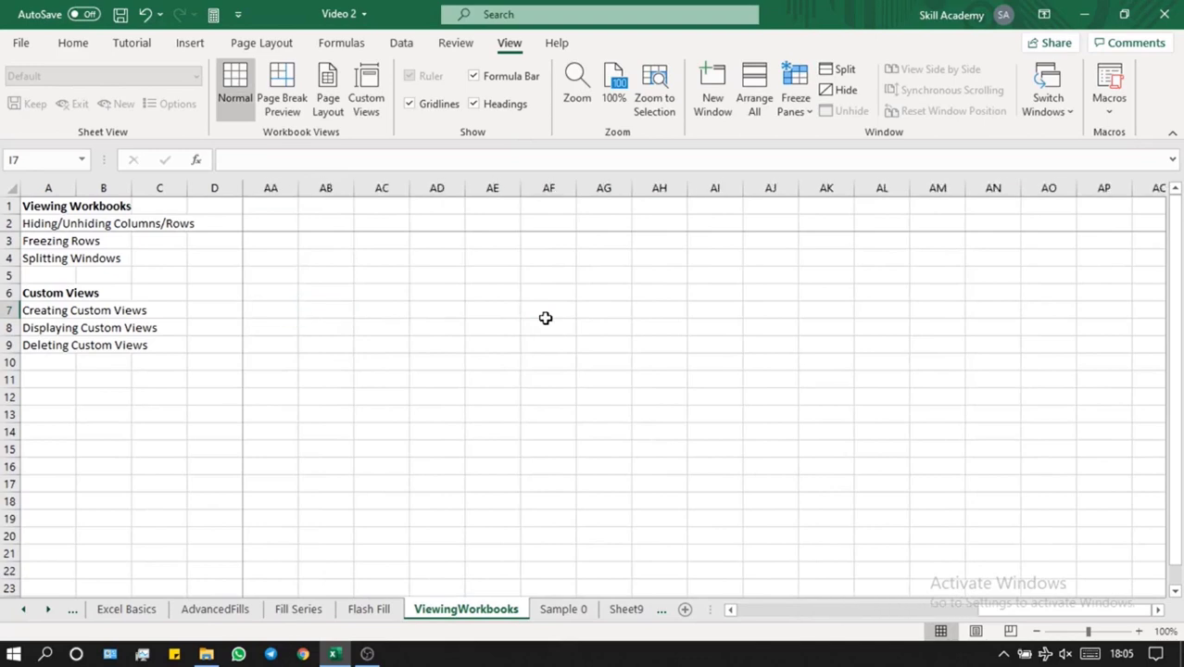
scroll(545, 318, left, 10)
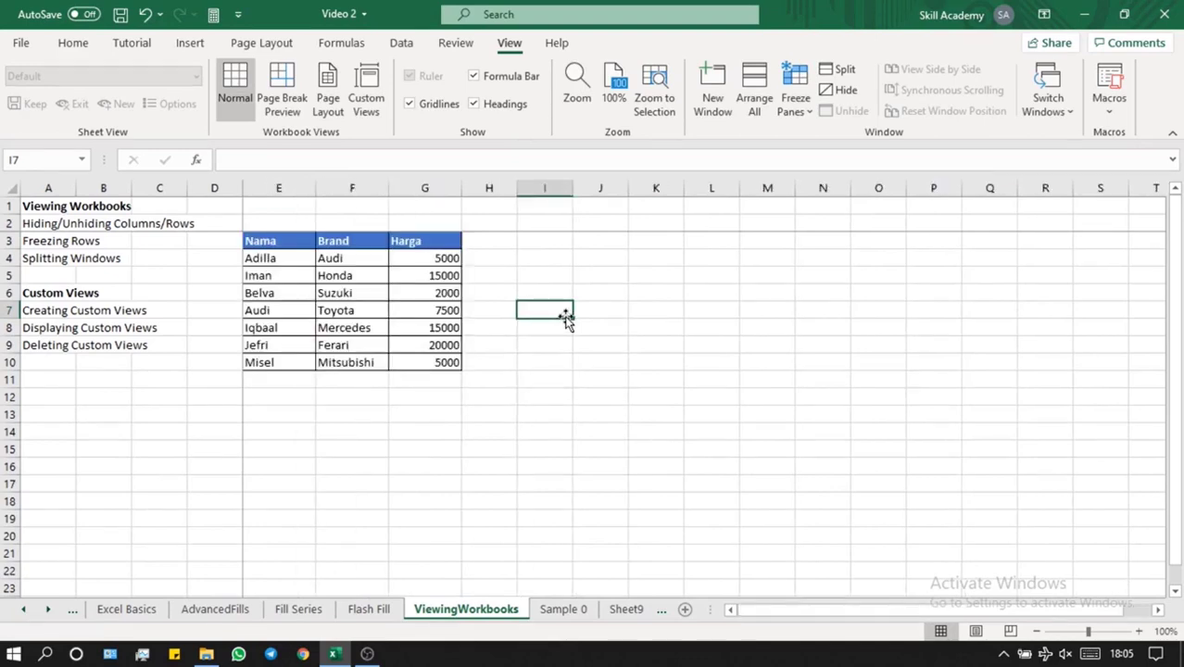
drag(295, 256, 304, 339)
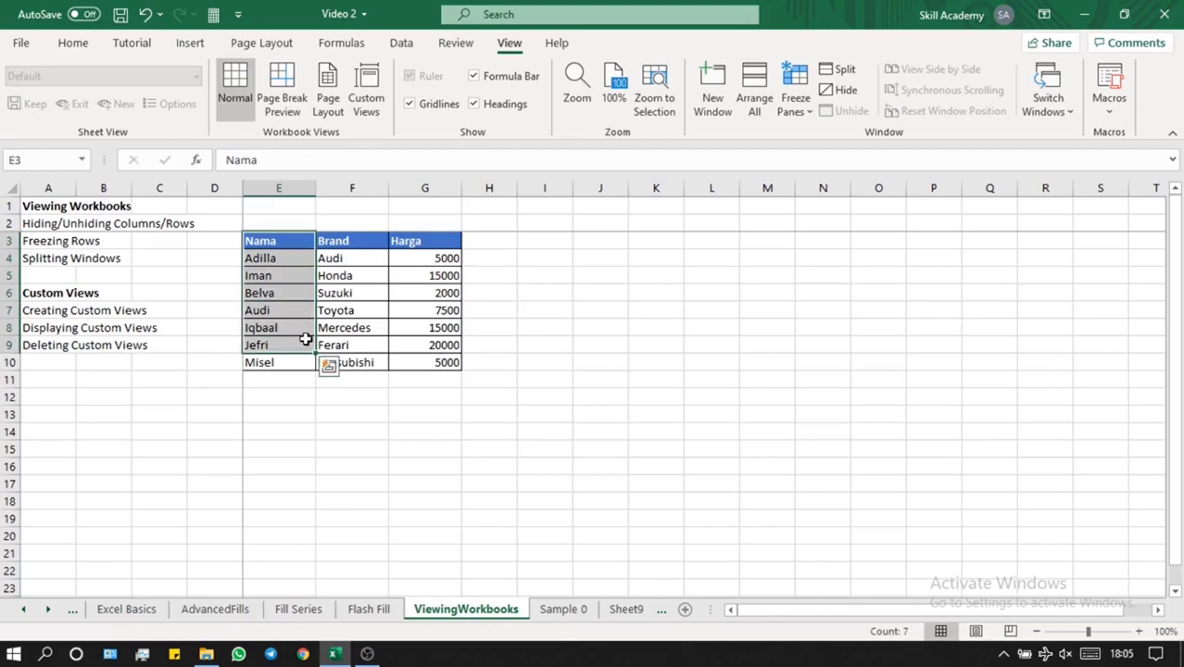
click(282, 325)
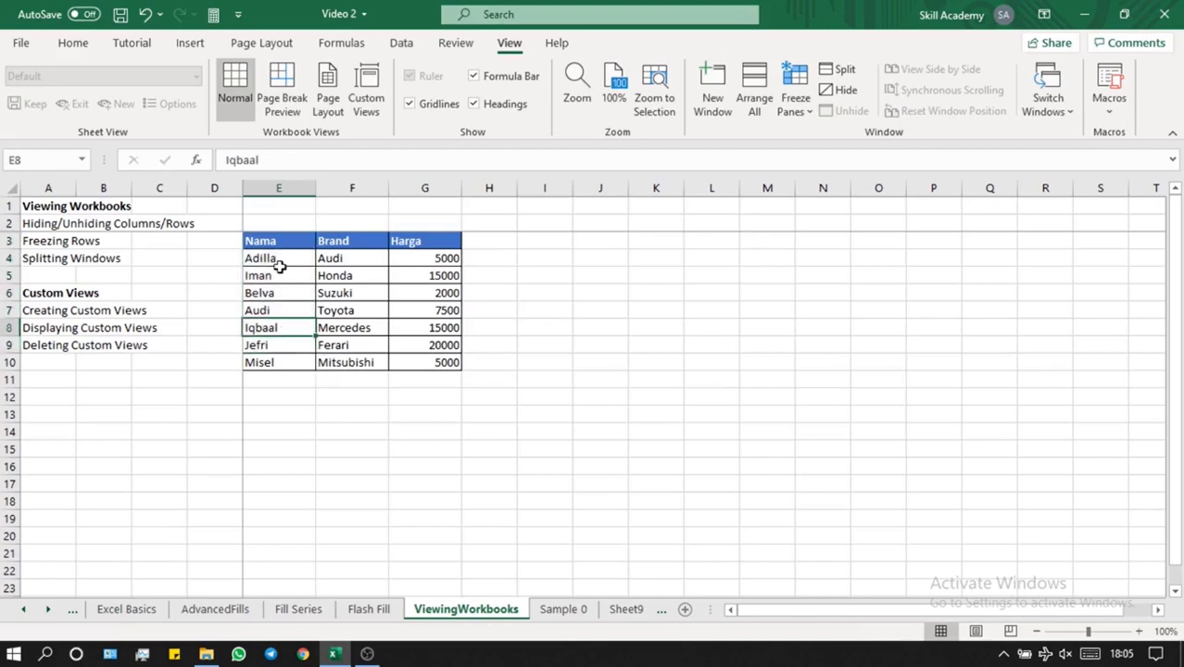
click(276, 236)
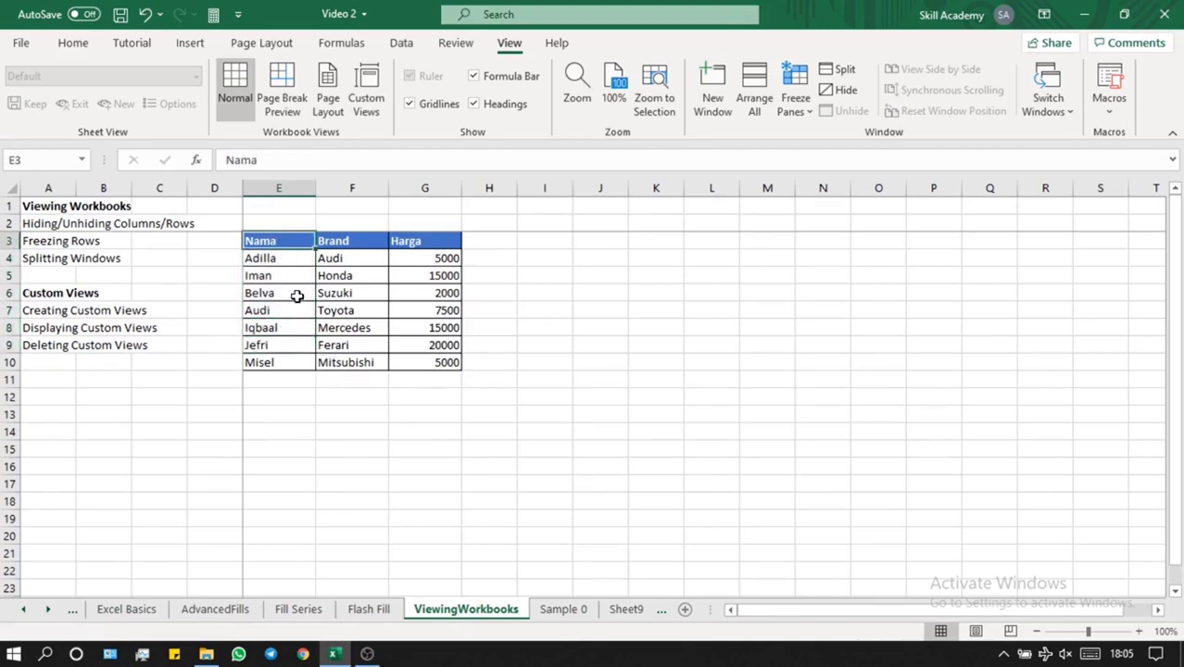
scroll(299, 288, down, 20)
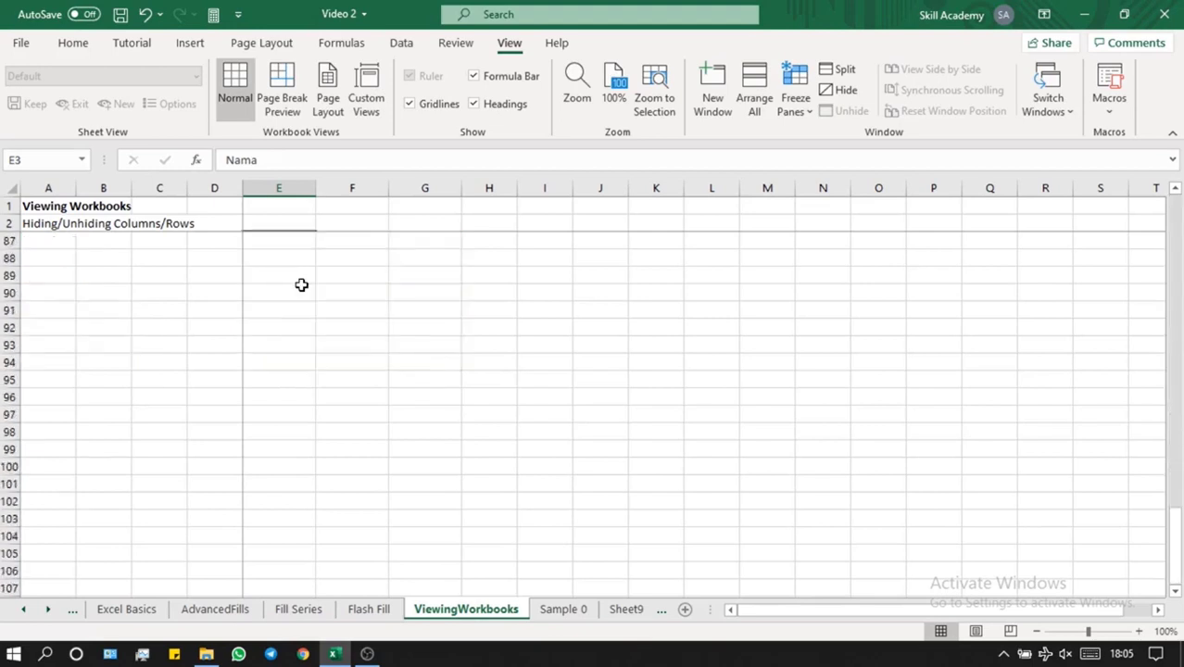
scroll(301, 284, up, 20)
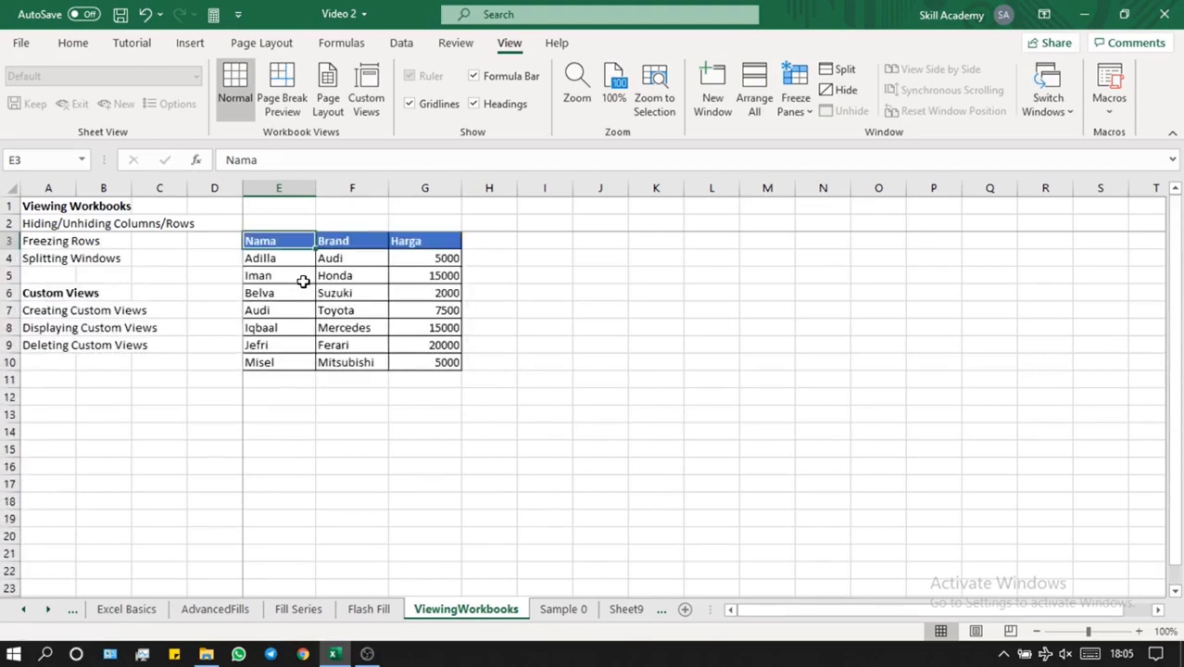
- Unfreeze the panes that were frozen at cell E3
click(795, 104)
click(815, 143)
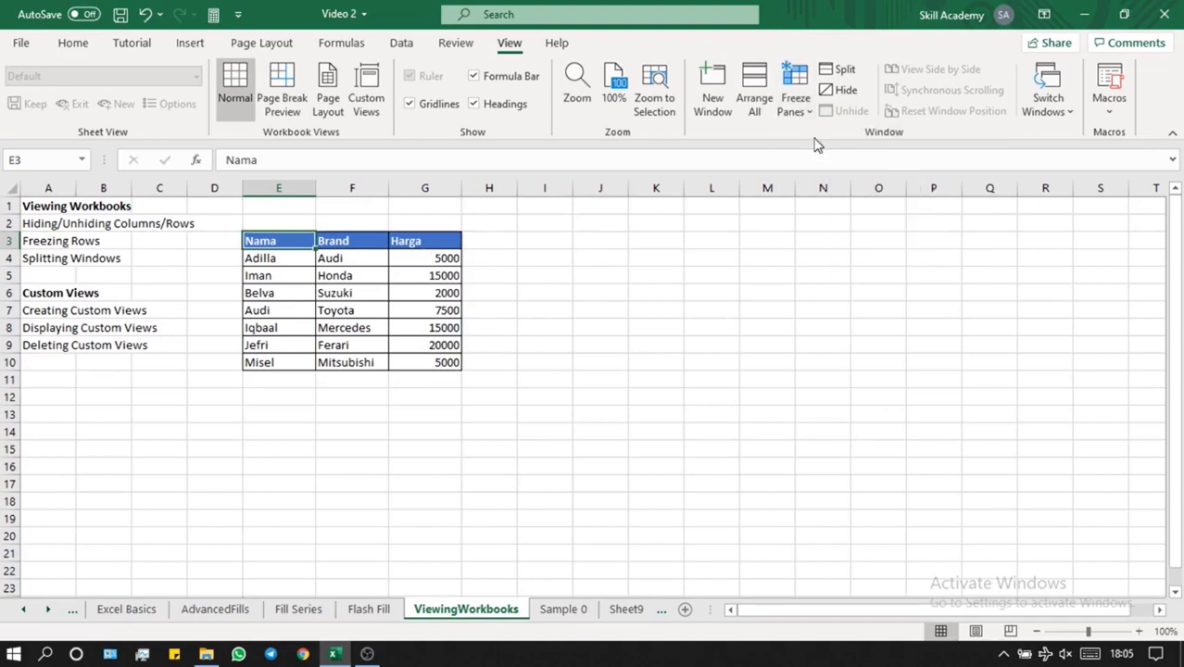
click(599, 326)
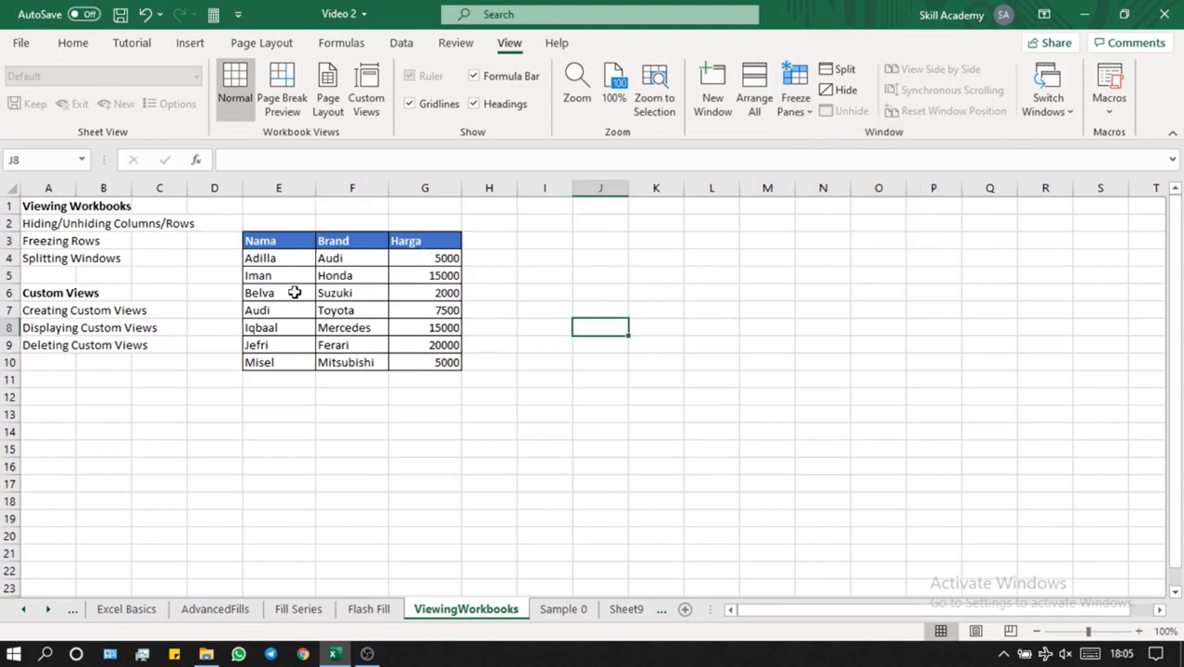
- Hide column G, which holds the Harga data
click(279, 242)
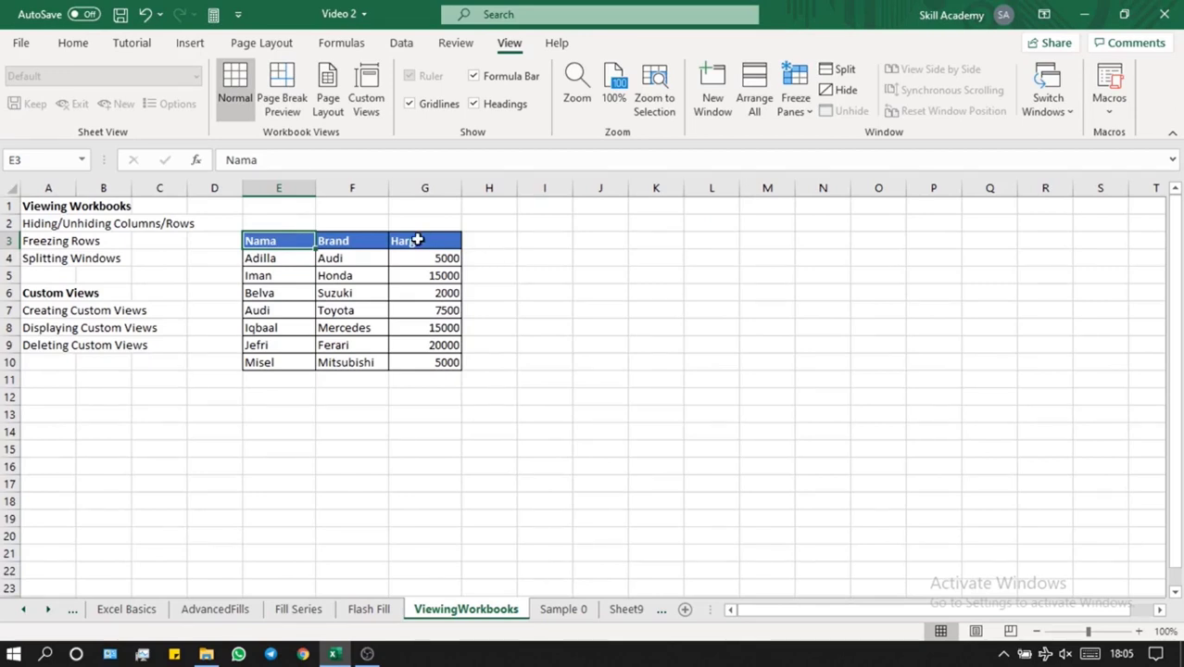
click(426, 182)
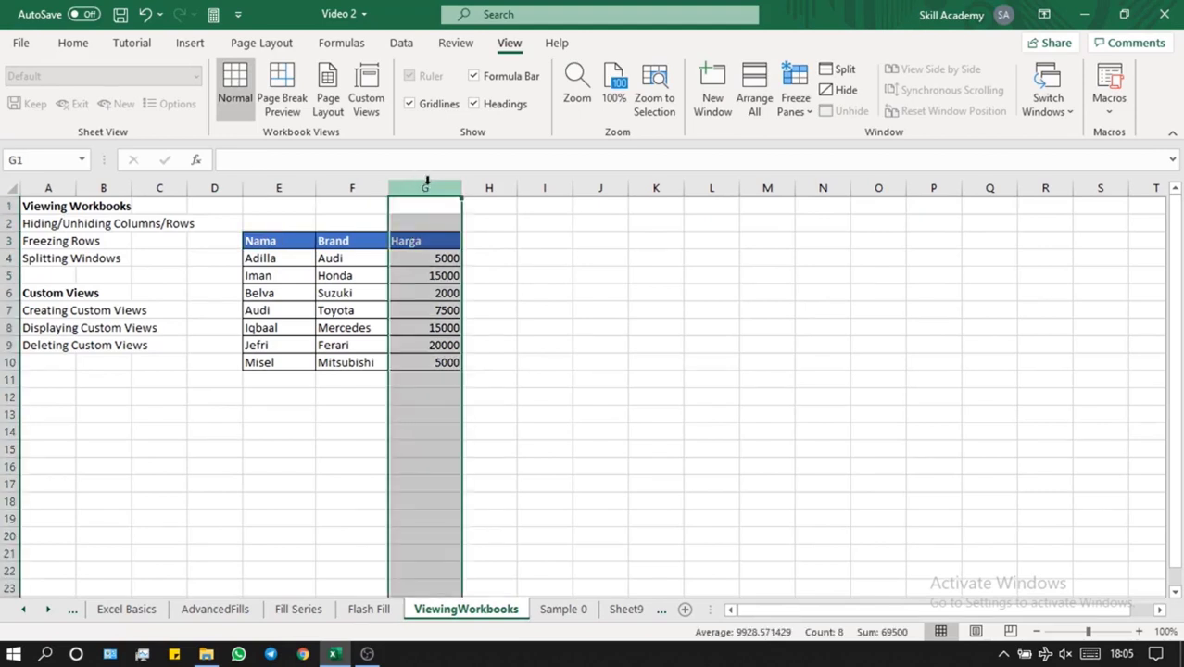
right_click(426, 183)
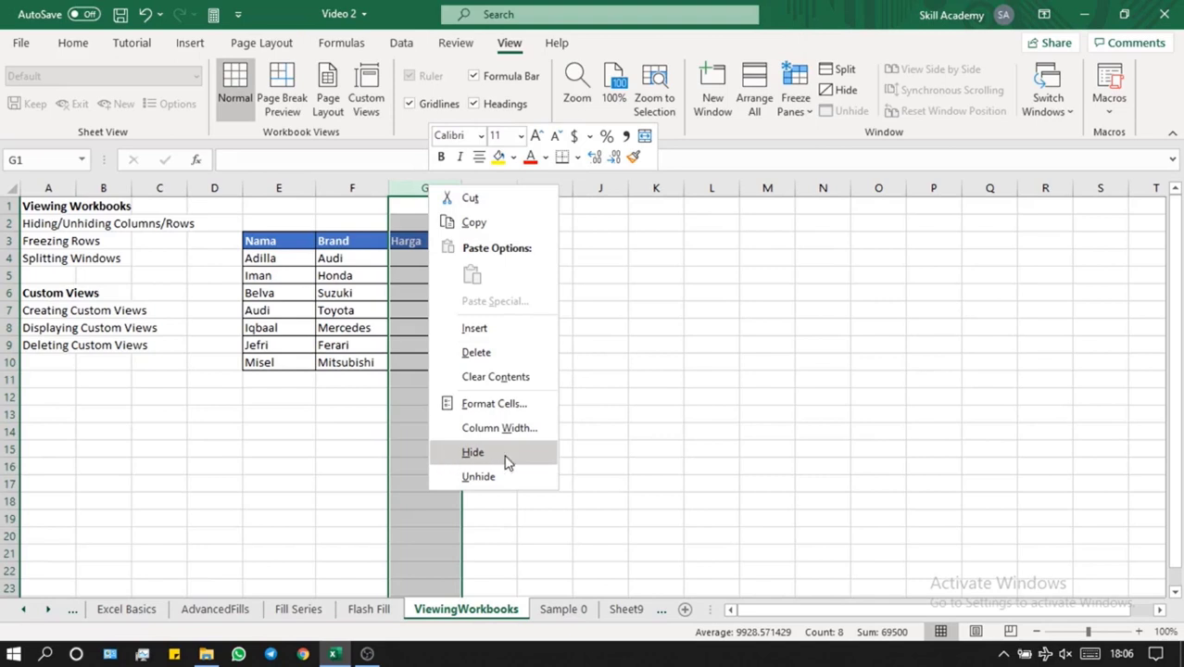
key(Escape)
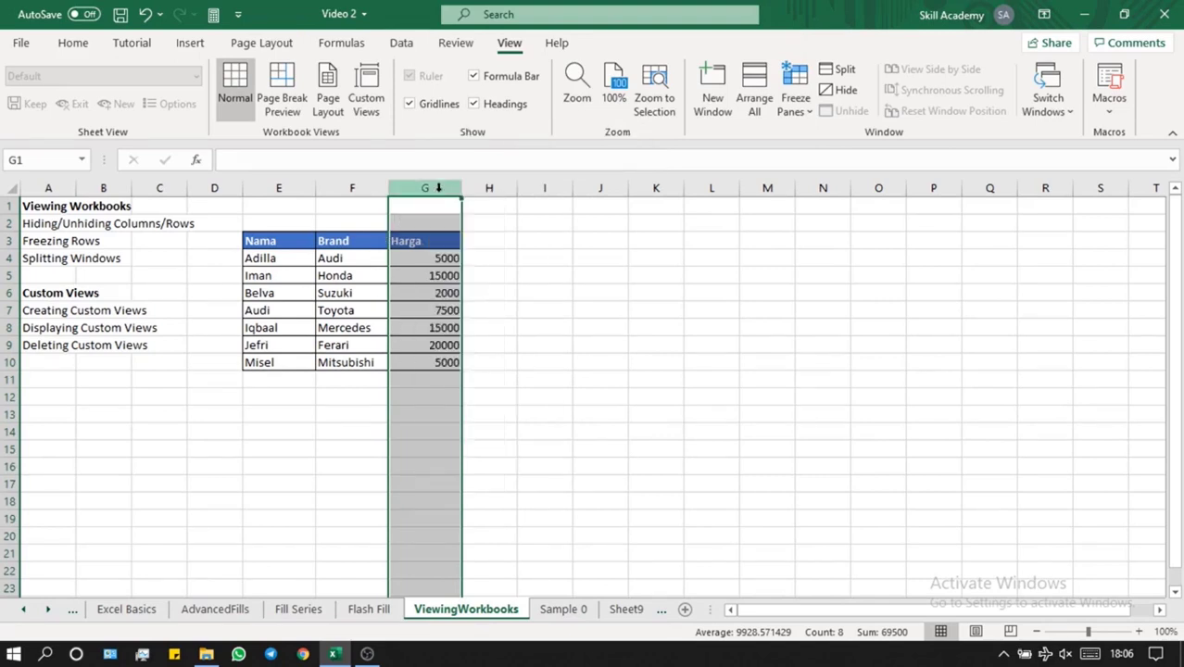
right_click(442, 192)
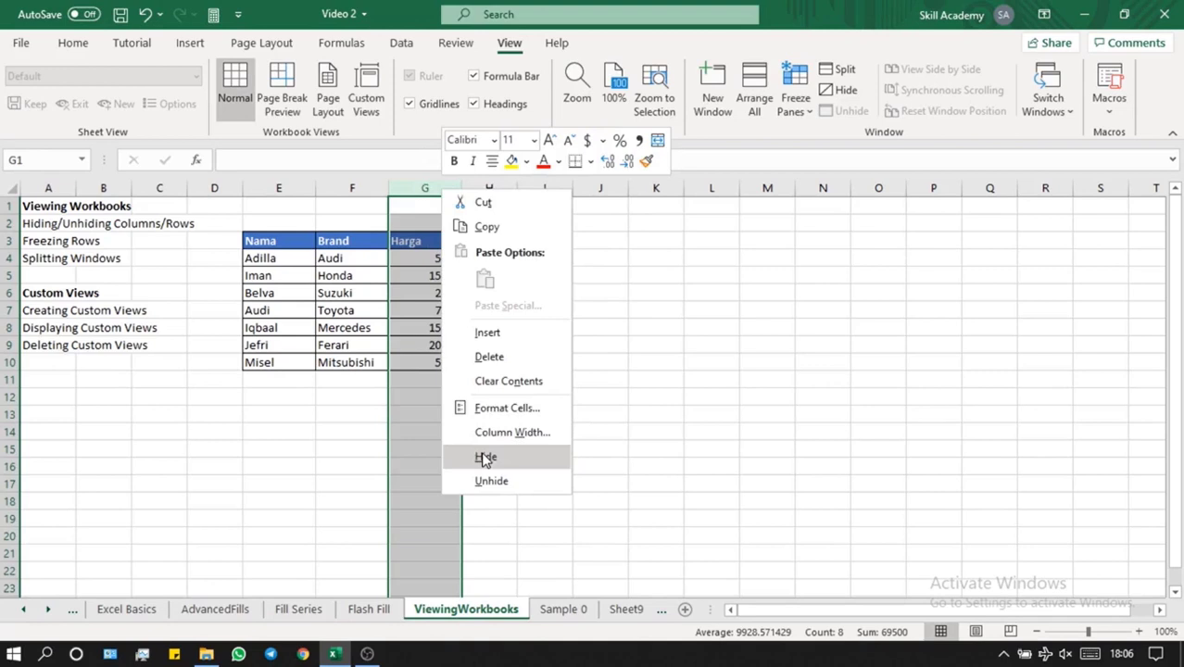
click(520, 458)
click(518, 454)
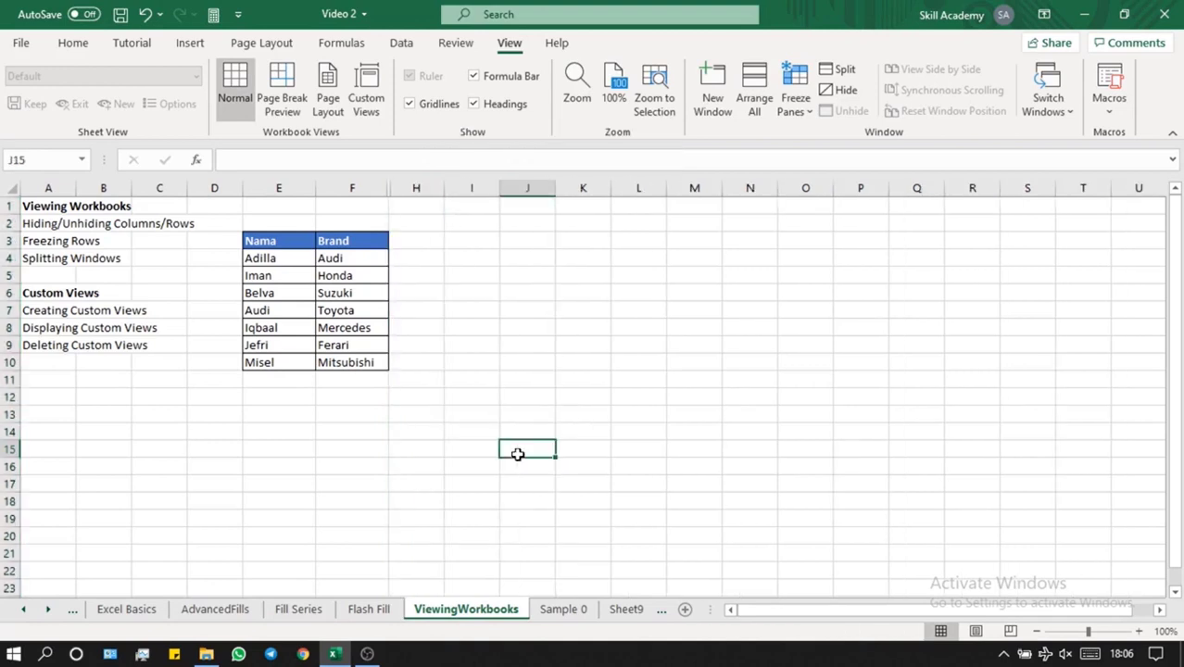
- Undo the hiding of column G and redo it
drag(352, 188, 426, 192)
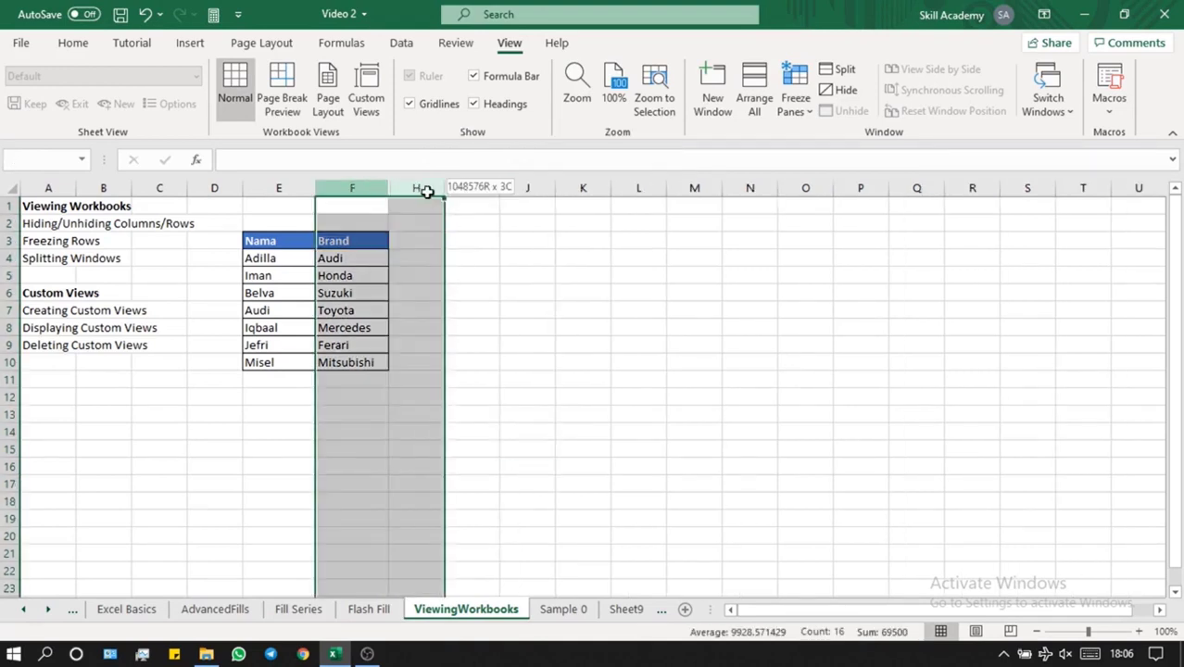
click(477, 239)
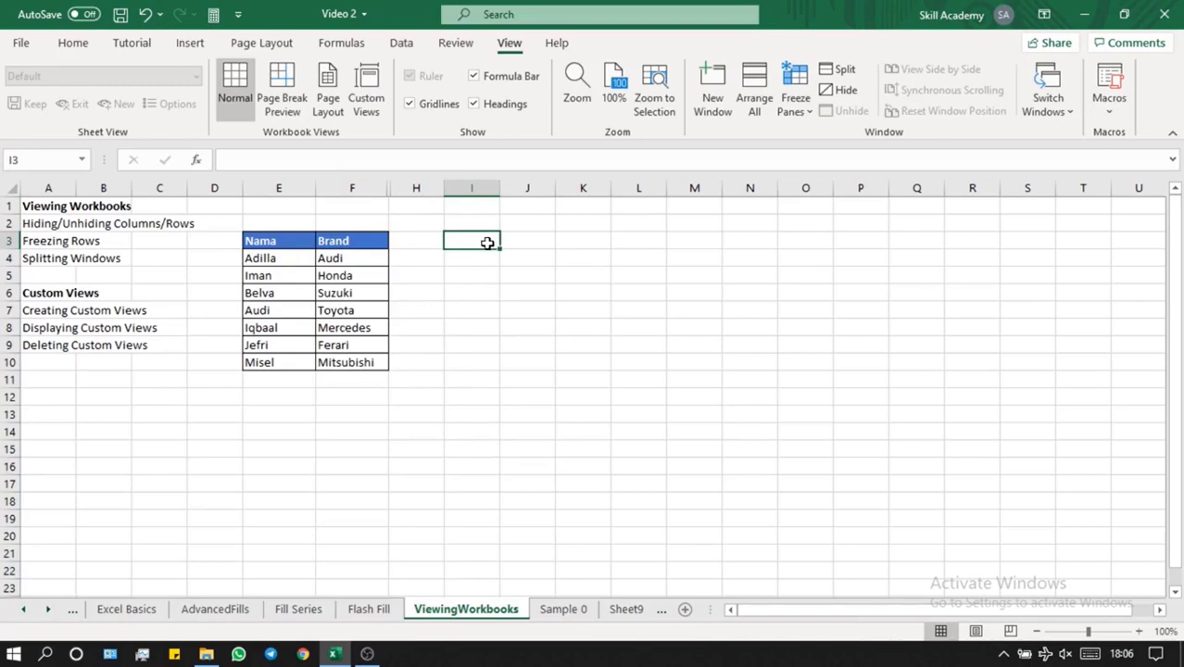
key(ctrl+z)
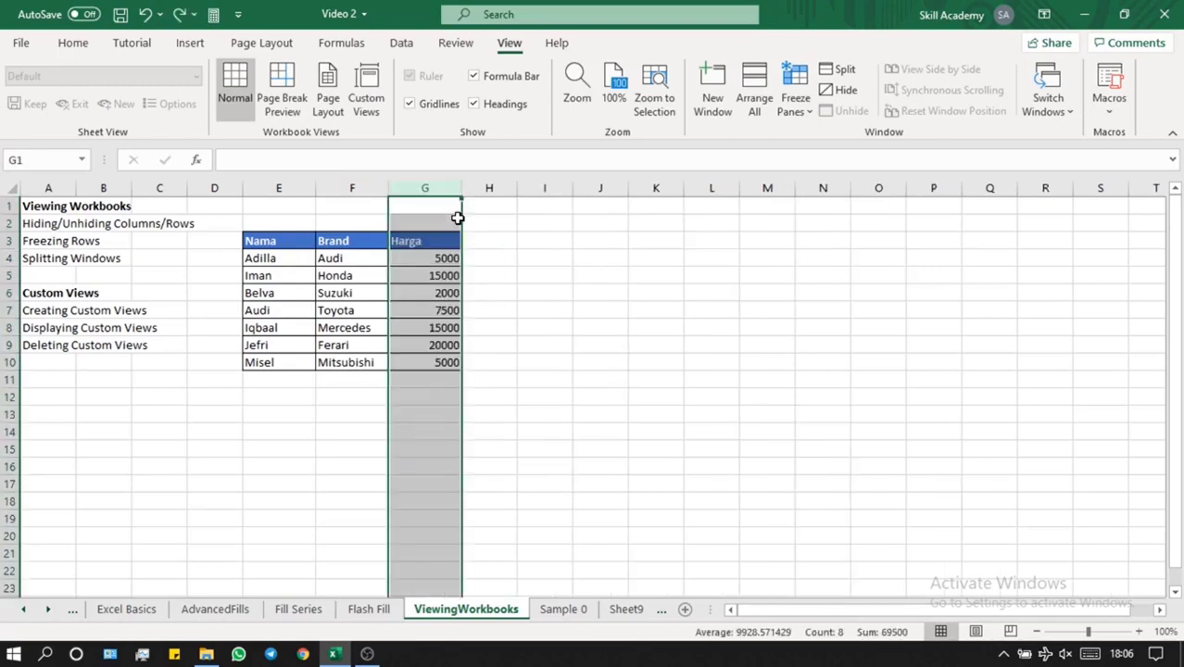
key(ctrl+y)
- Unhide column G by selecting its neighbouring columns F through H
drag(366, 189, 408, 188)
right_click(408, 188)
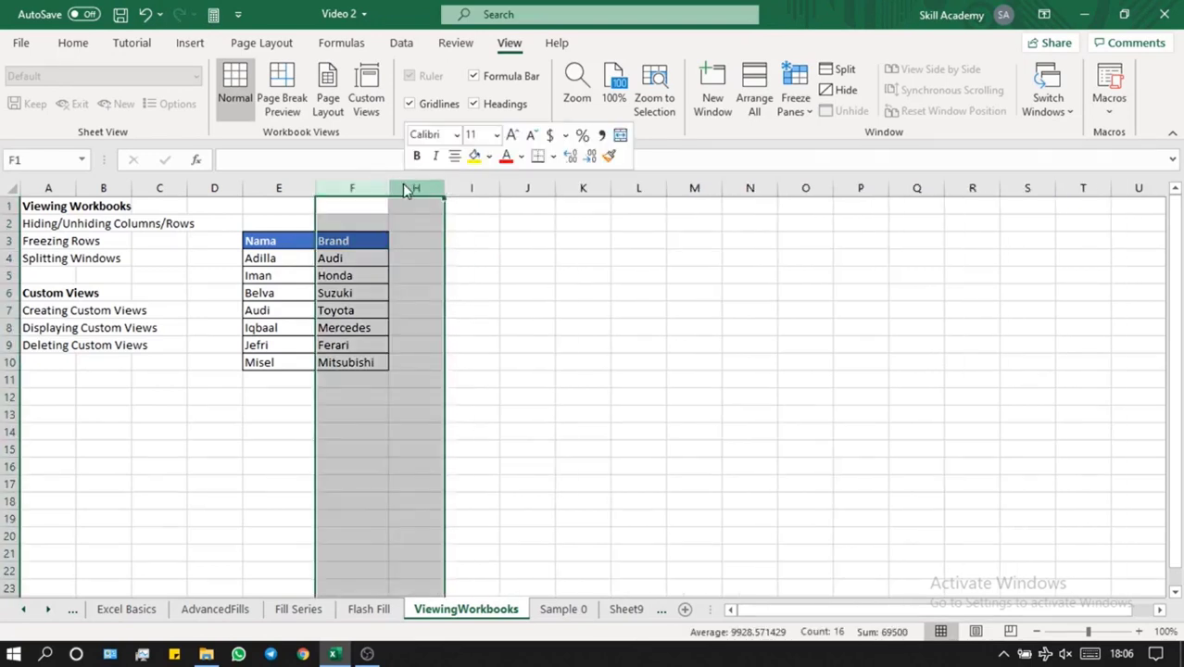
click(449, 476)
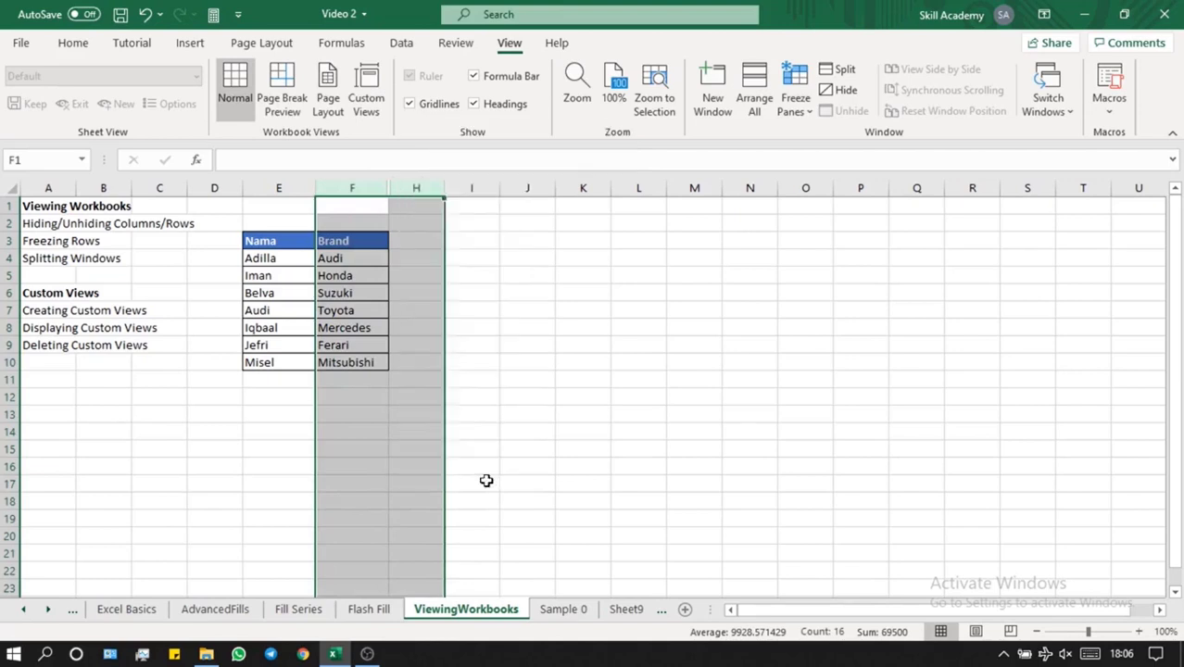
click(331, 422)
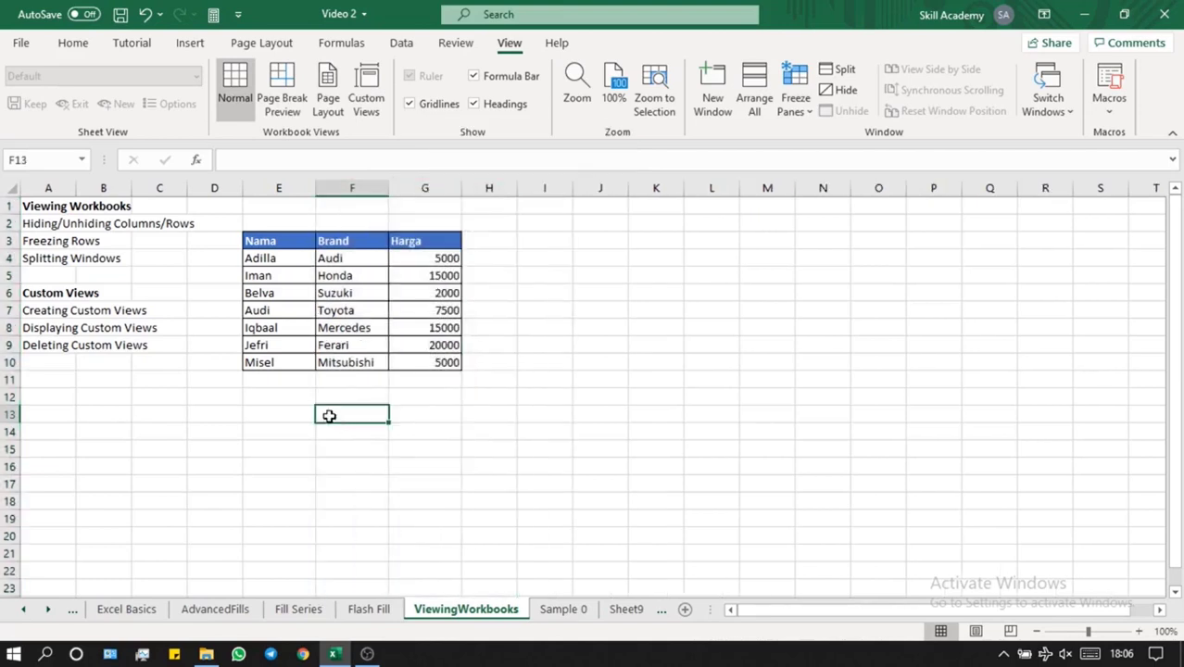
- Hide row 5 of the ViewingWorkbooks sheet
right_click(14, 275)
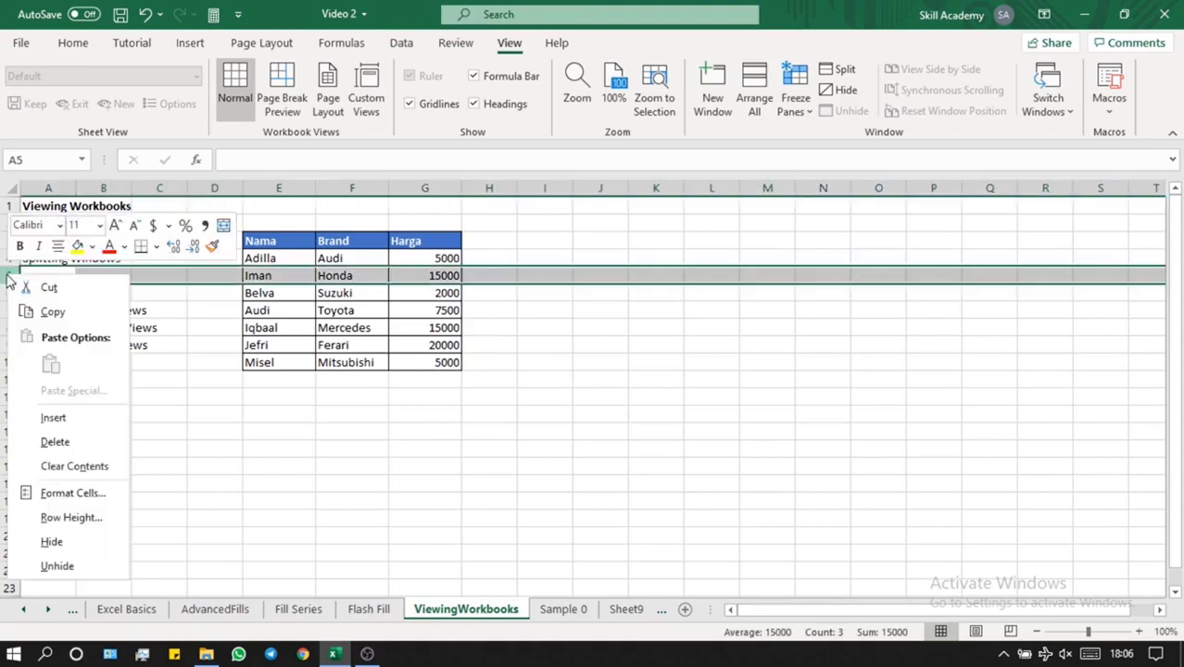
click(70, 540)
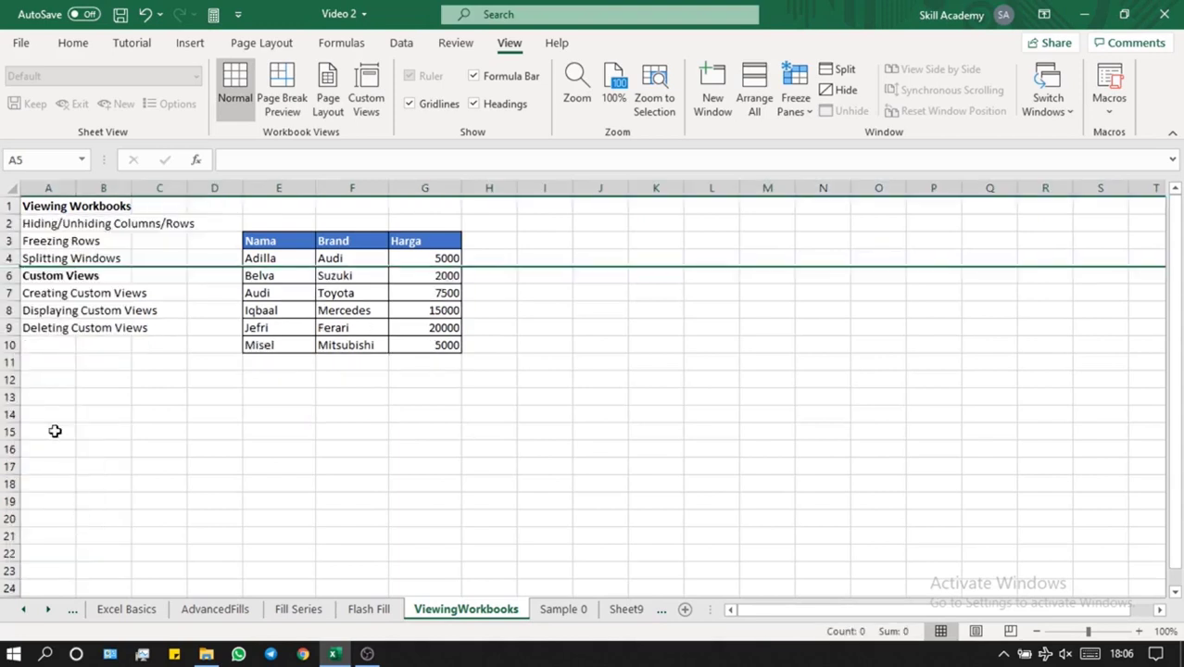
right_click(11, 257)
click(78, 538)
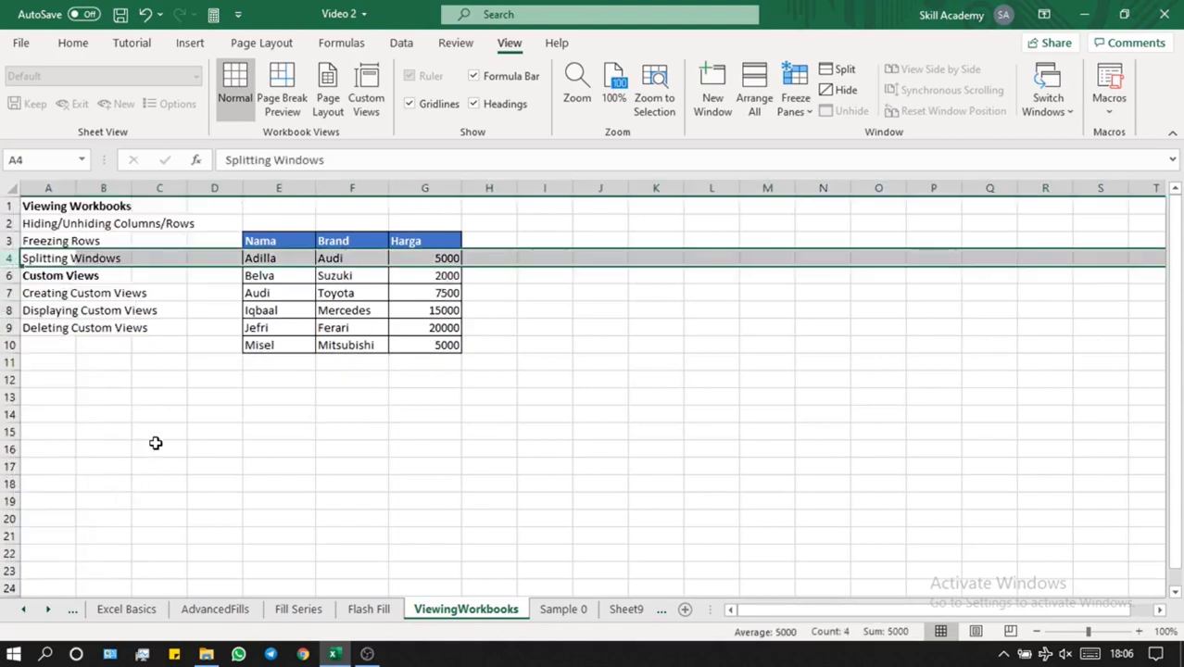
- Unhide row 5 by selecting its neighbouring rows 4 and 6
drag(11, 258, 11, 276)
right_click(11, 276)
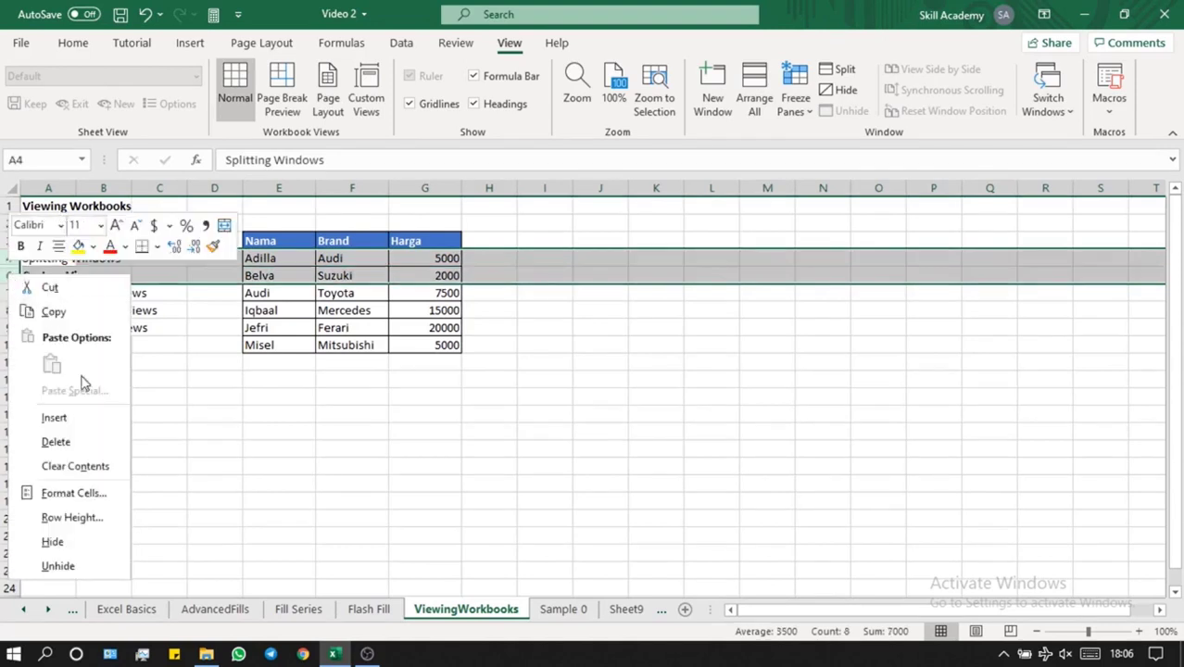
click(85, 573)
click(168, 498)
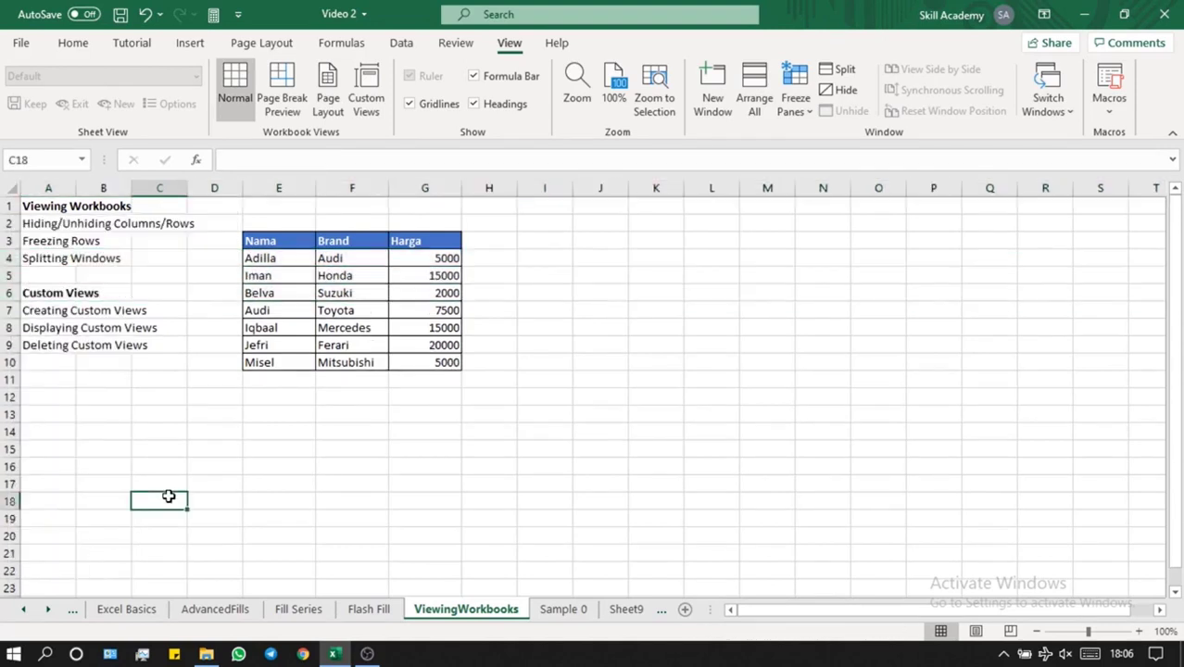
click(222, 239)
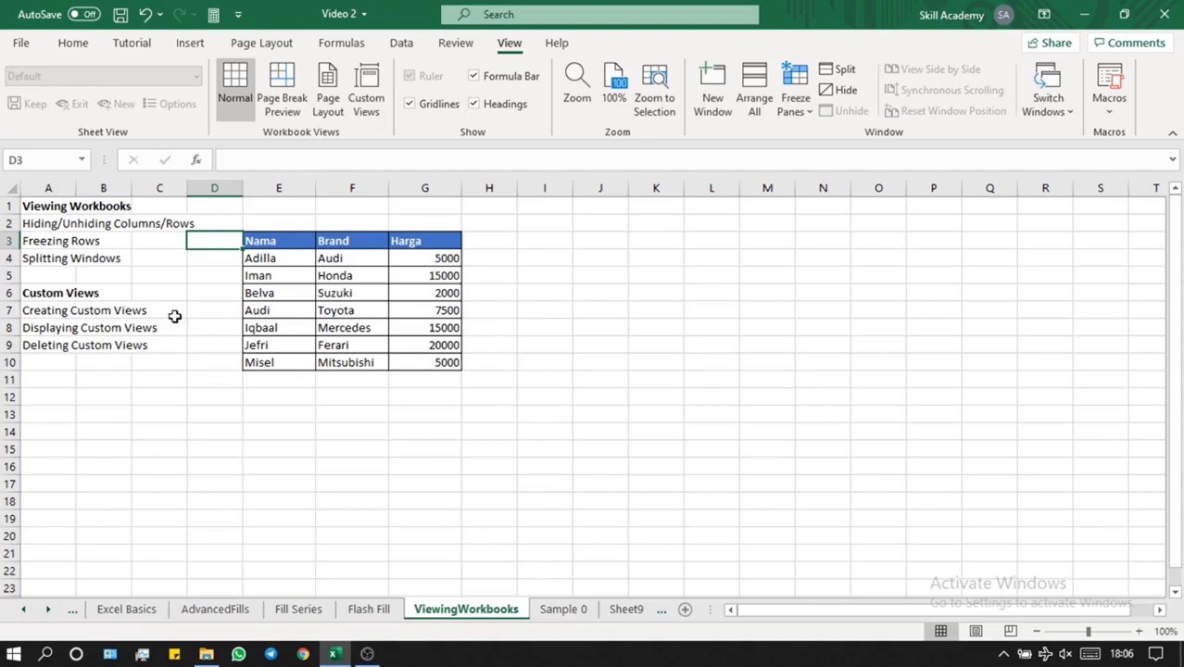
click(5, 240)
scroll(74, 332, down, 7)
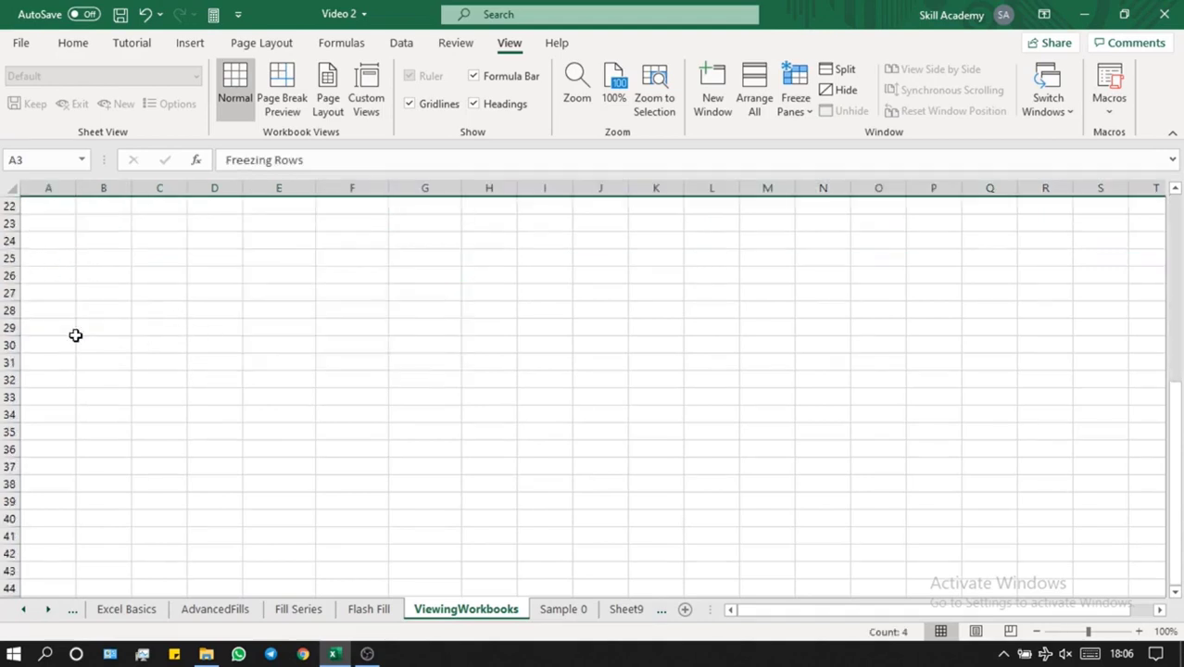
click(9, 588)
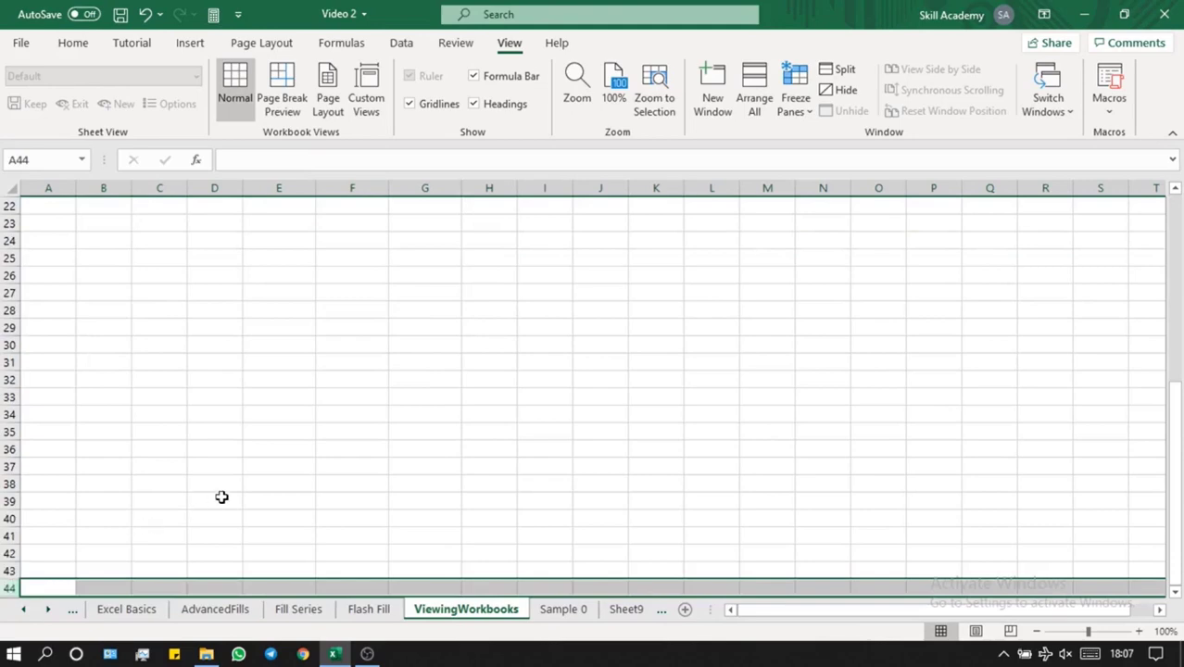
scroll(222, 496, up, 7)
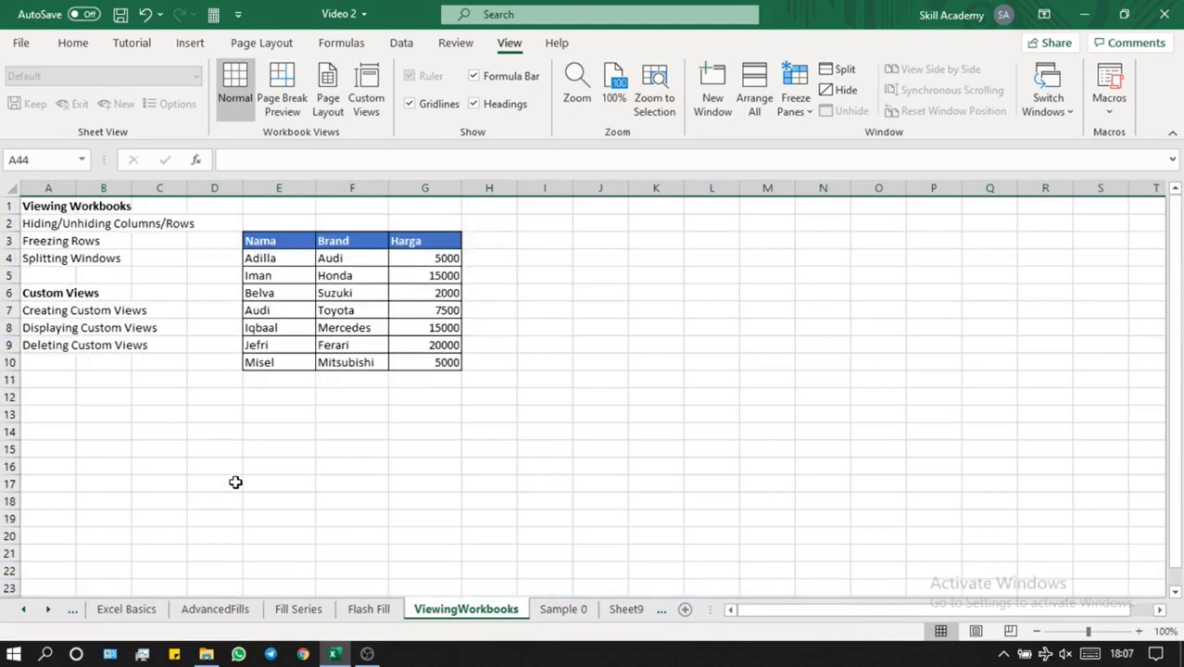
- Zoom the worksheet out to 70% and split the window horizontally above row 6 from cell A6
scroll(242, 477, down, 3)
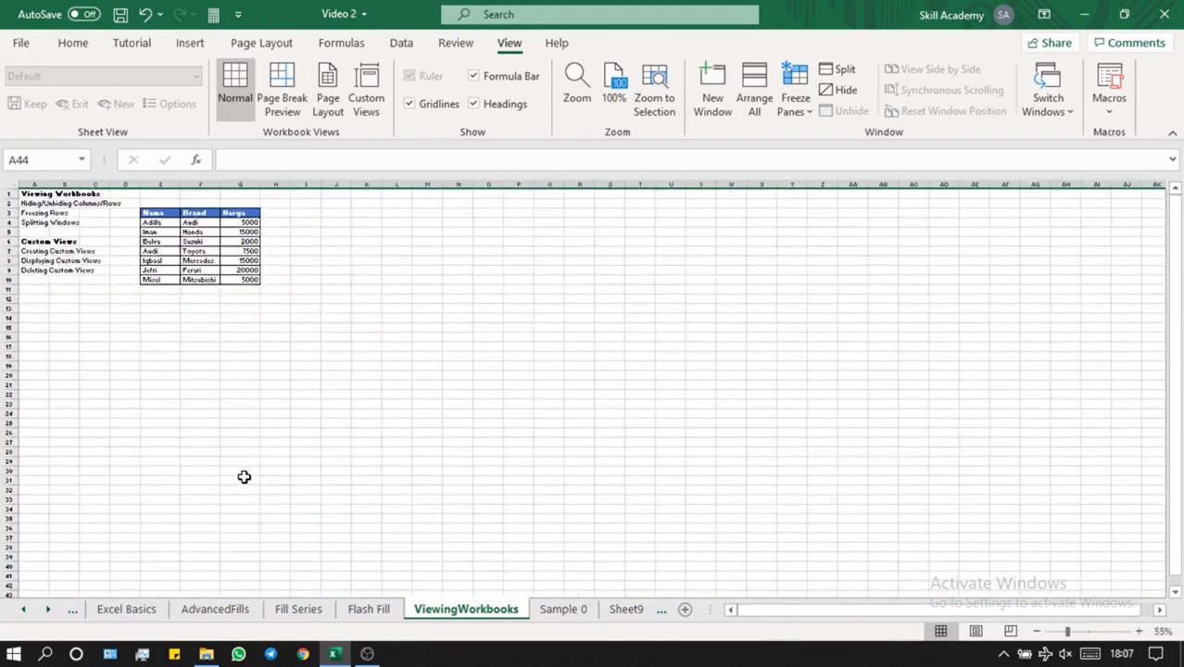
scroll(244, 477, up, 1)
click(234, 463)
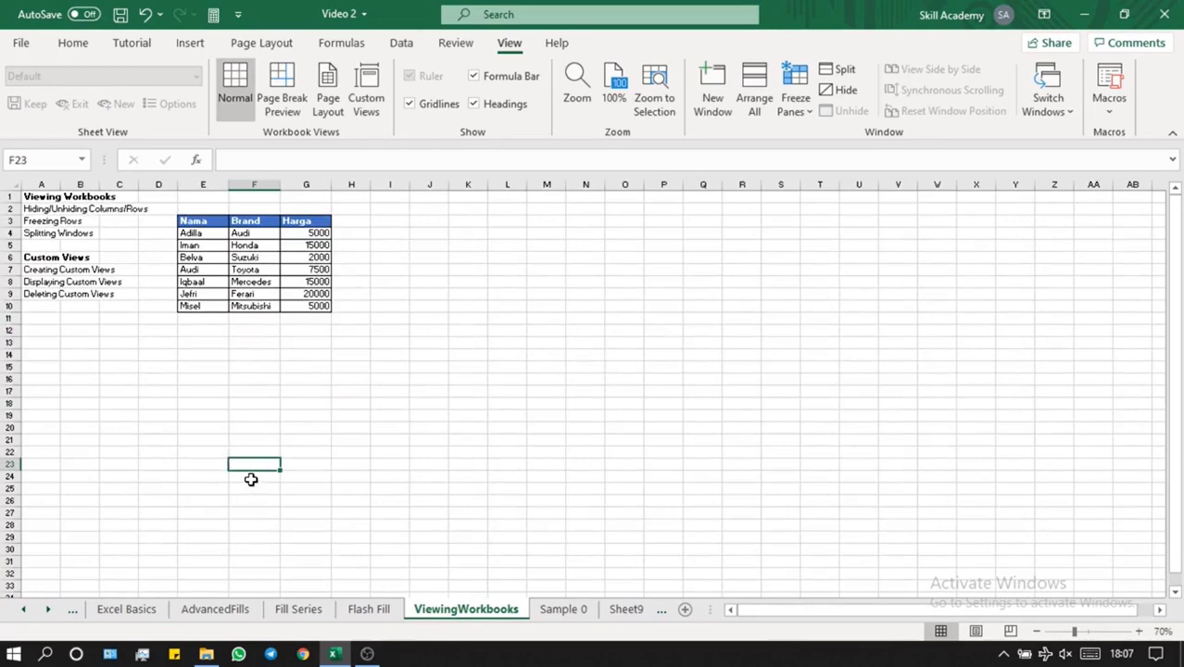
click(65, 255)
click(839, 69)
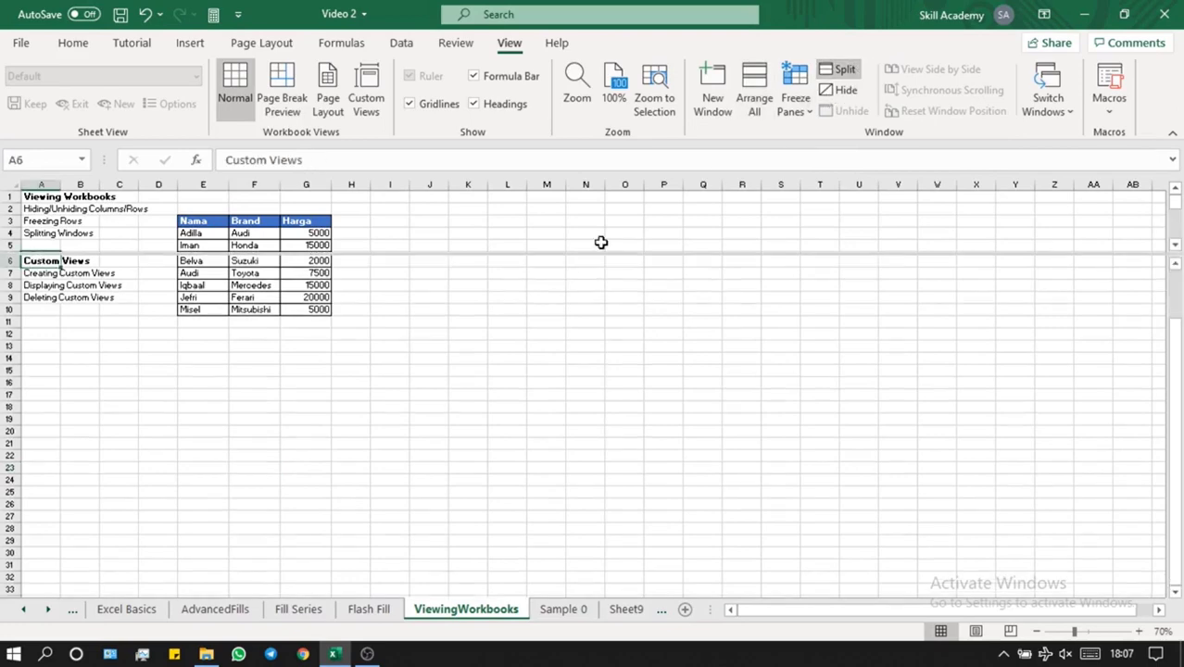
- Scroll the upper and lower panes of the row 6 split independently to view different rows in each
scroll(341, 371, down, 3)
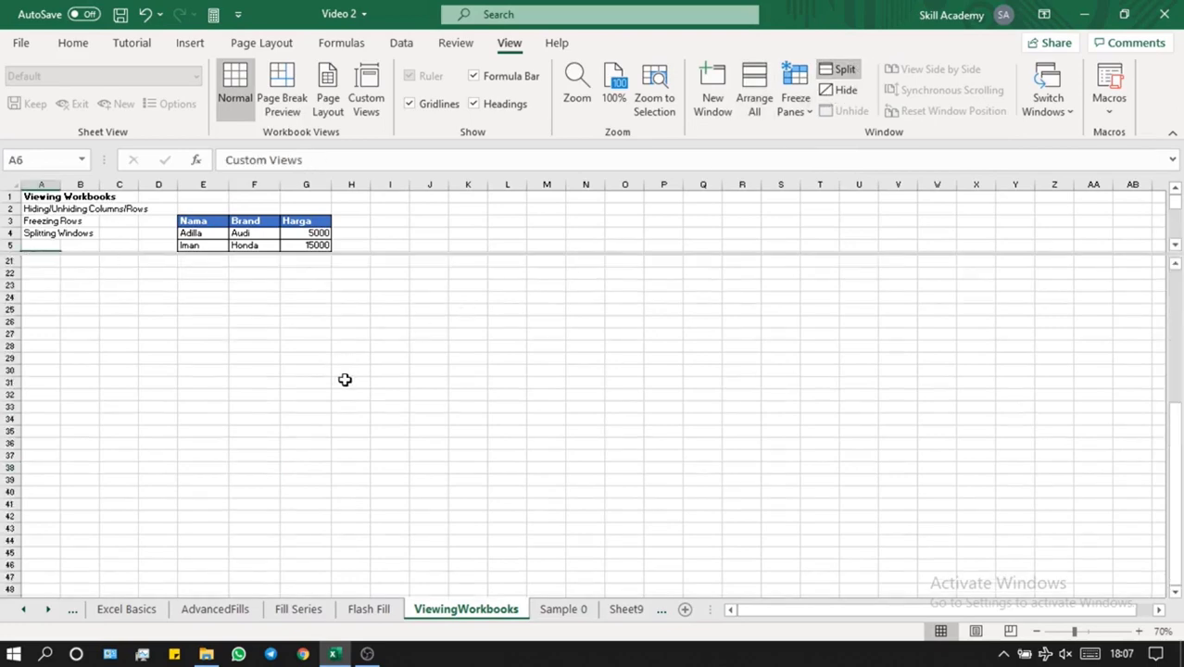
scroll(344, 378, up, 5)
click(424, 232)
scroll(568, 235, down, 11)
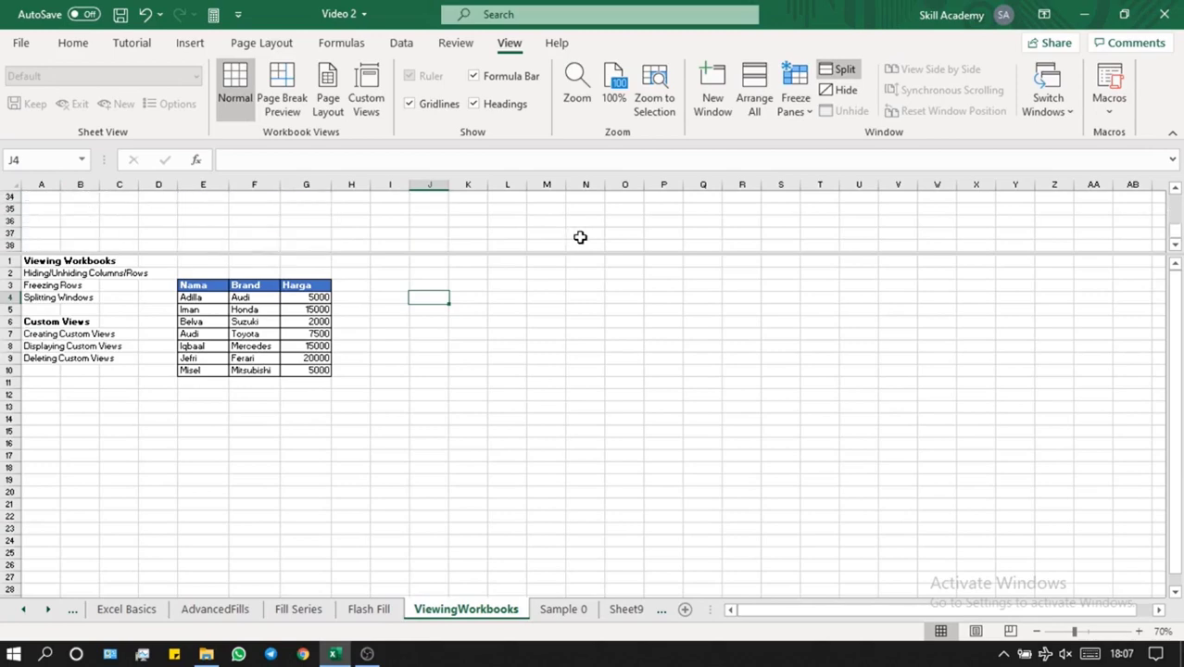
scroll(565, 233, up, 11)
scroll(558, 228, down, 5)
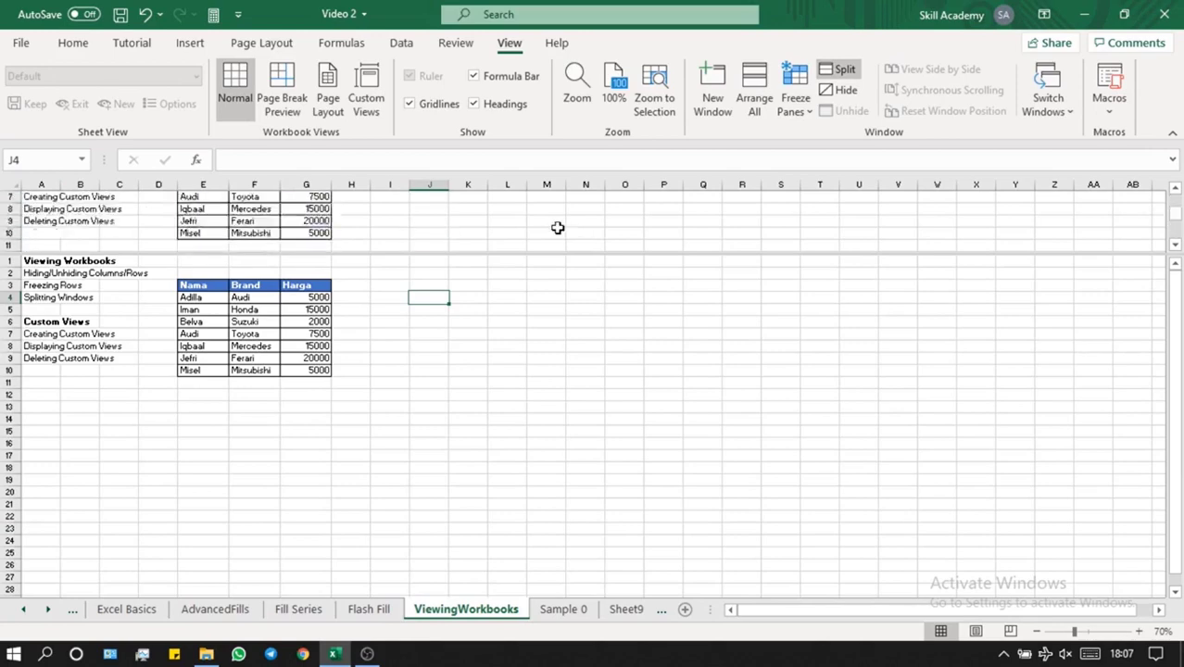
scroll(547, 246, up, 5)
click(525, 297)
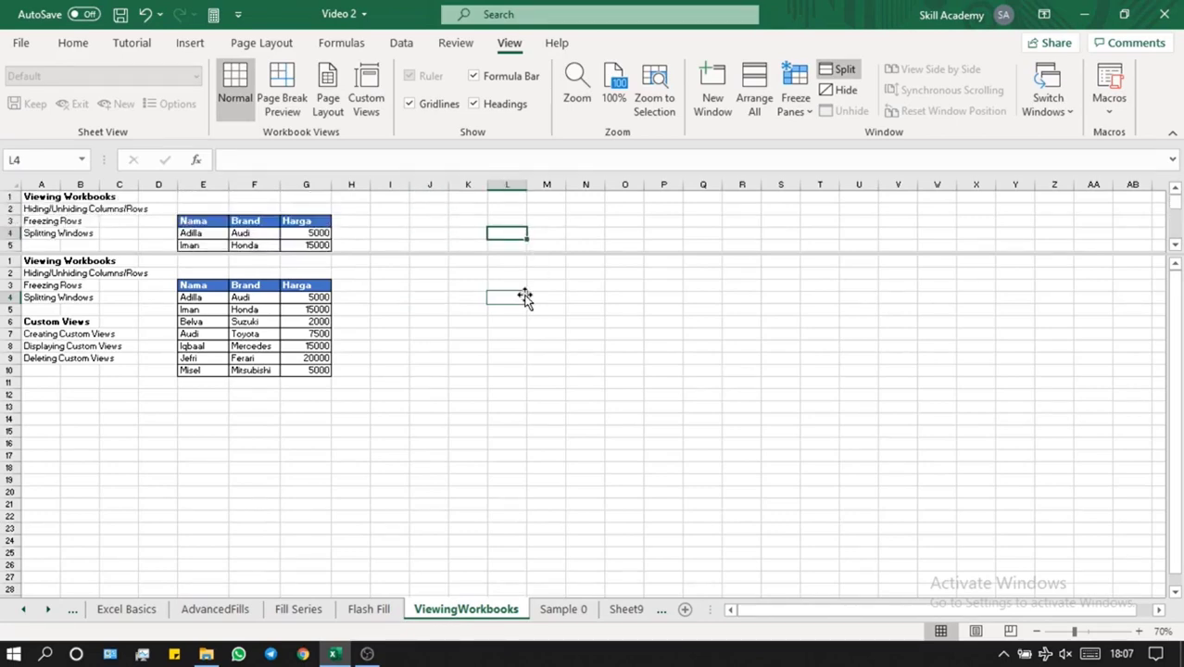
scroll(524, 297, down, 3)
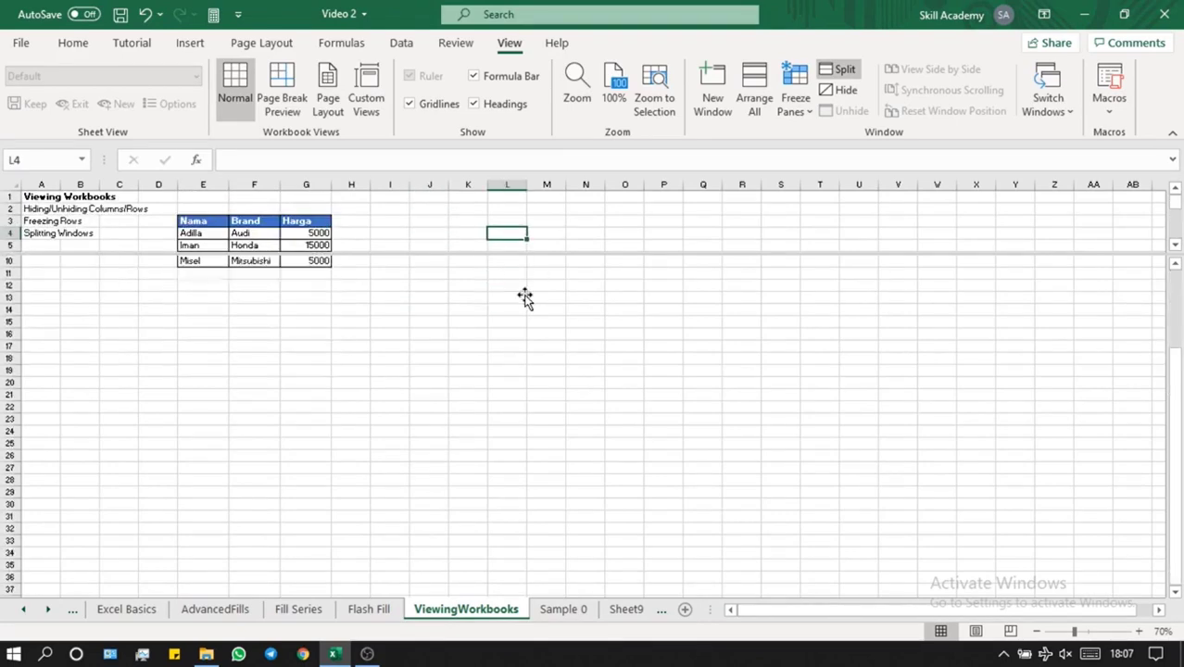
scroll(524, 297, up, 3)
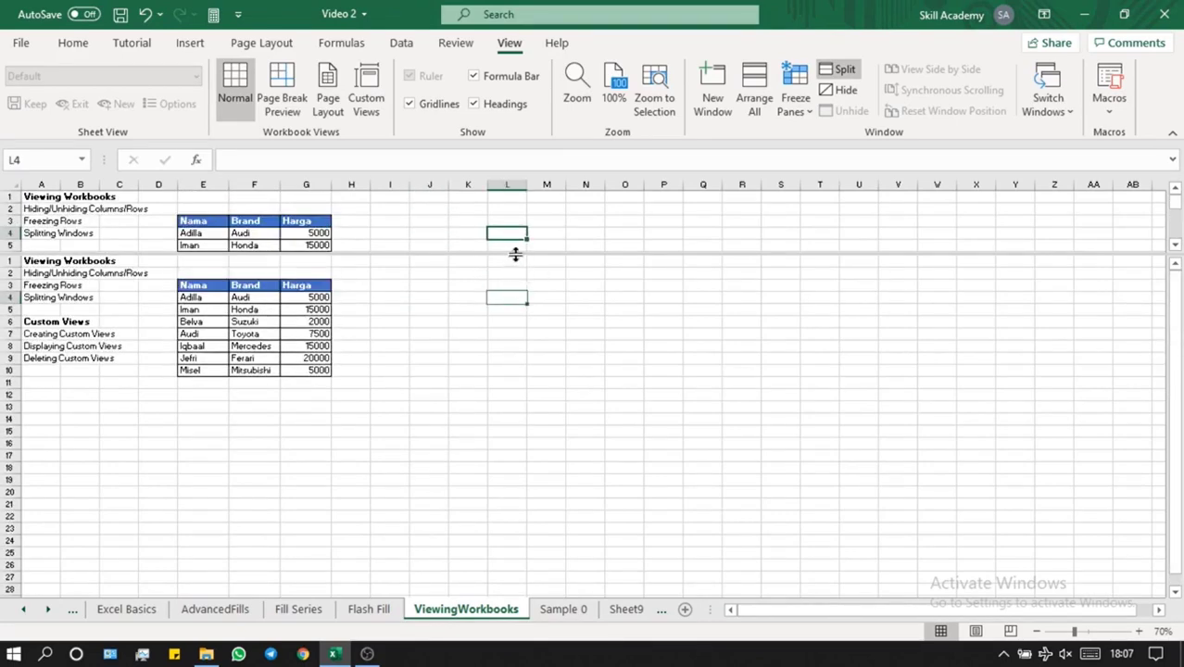
- Remove the split above row 6 and split the window horizontally above row 19 from cell A19
double_click(515, 254)
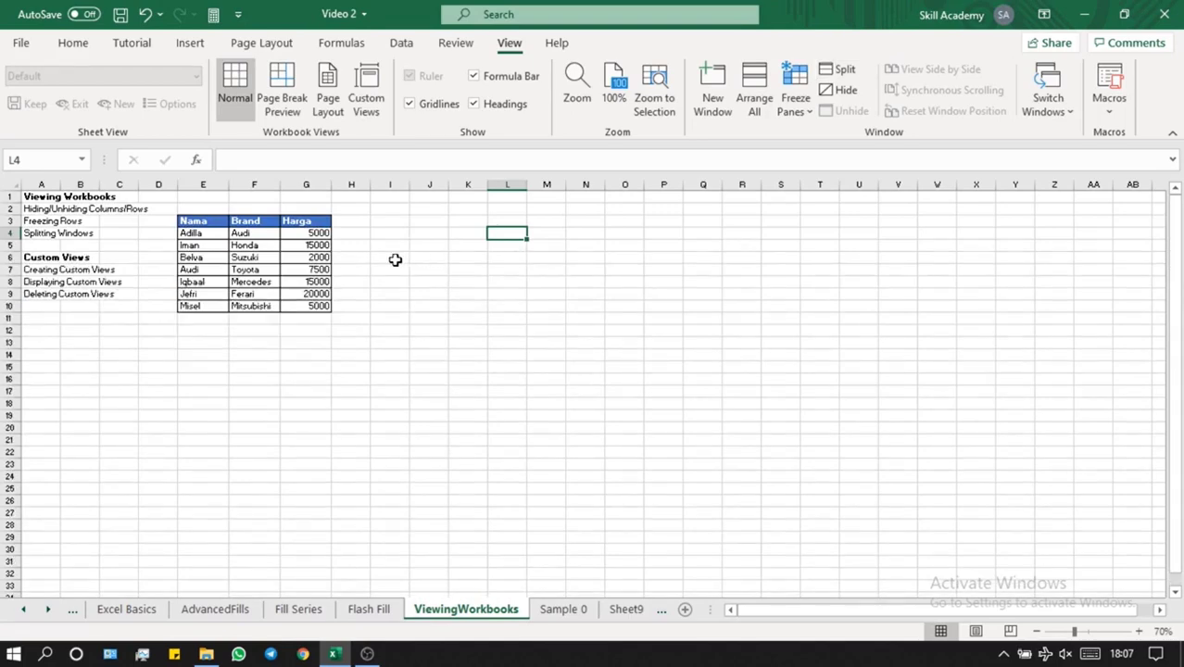
click(41, 416)
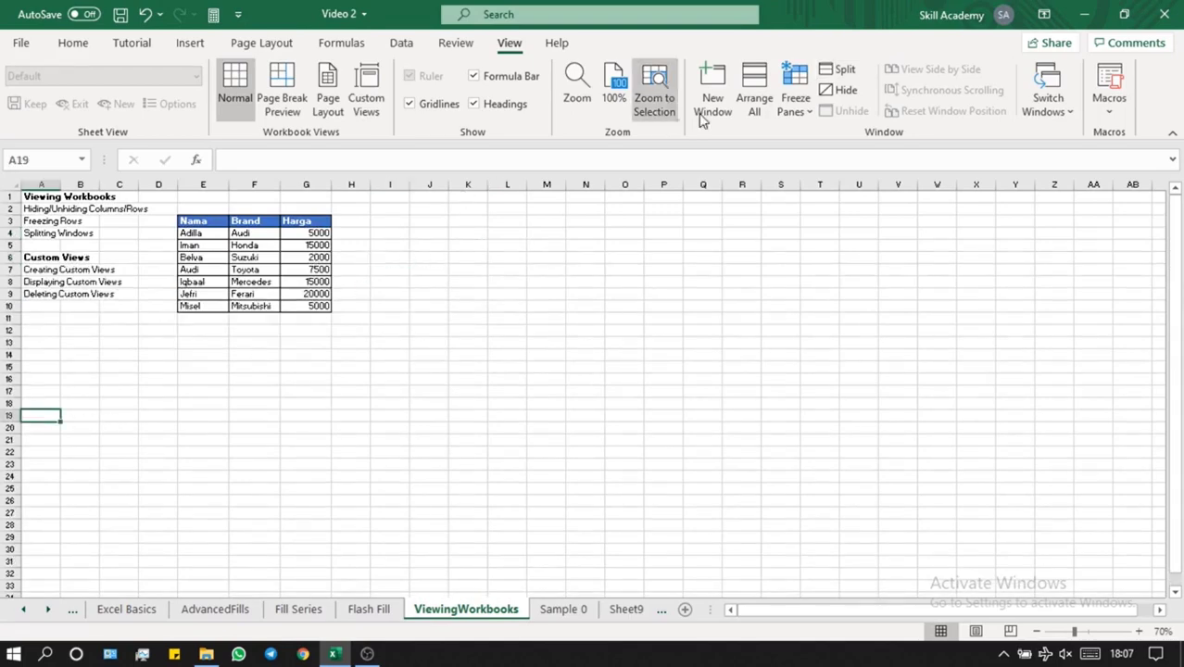
click(838, 70)
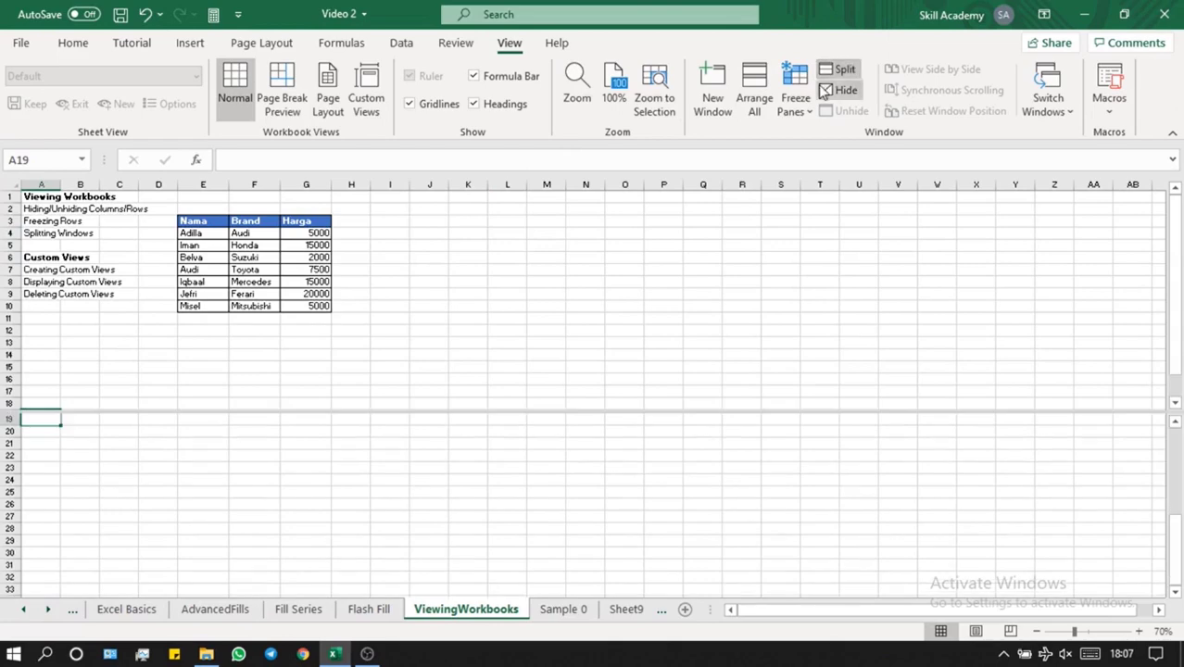
- Scroll both panes of the row 19 split separately to compare the data, and remove the split
scroll(522, 249, up, 1)
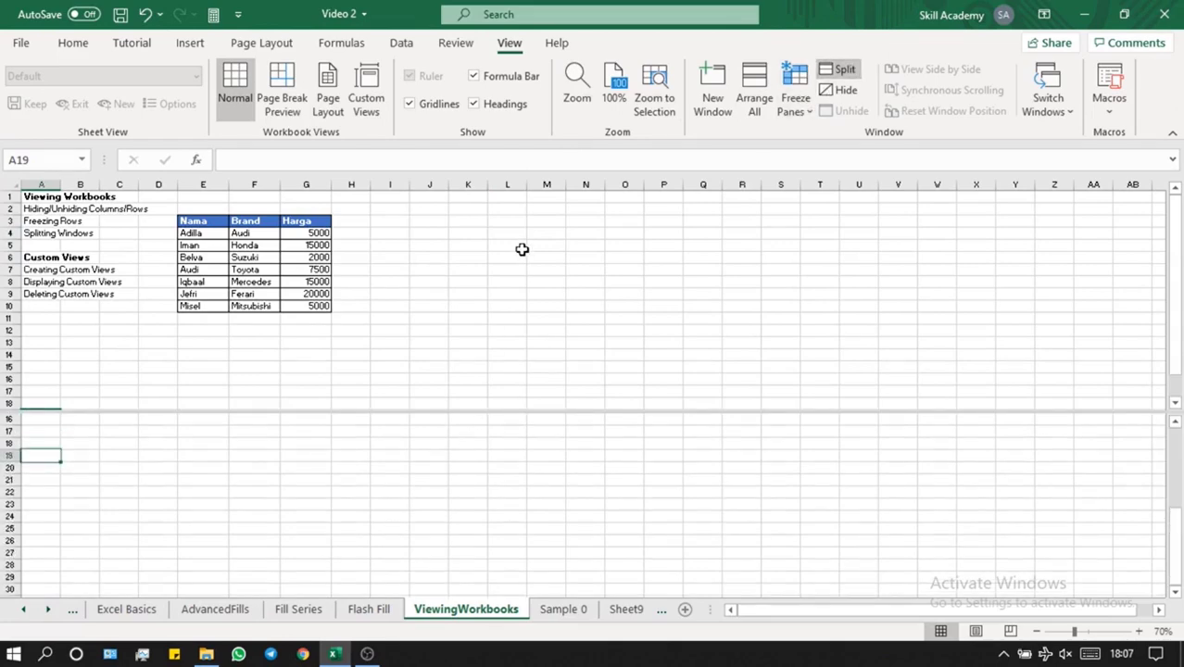
click(522, 249)
scroll(522, 249, down, 7)
scroll(522, 249, up, 7)
click(502, 521)
scroll(518, 480, up, 5)
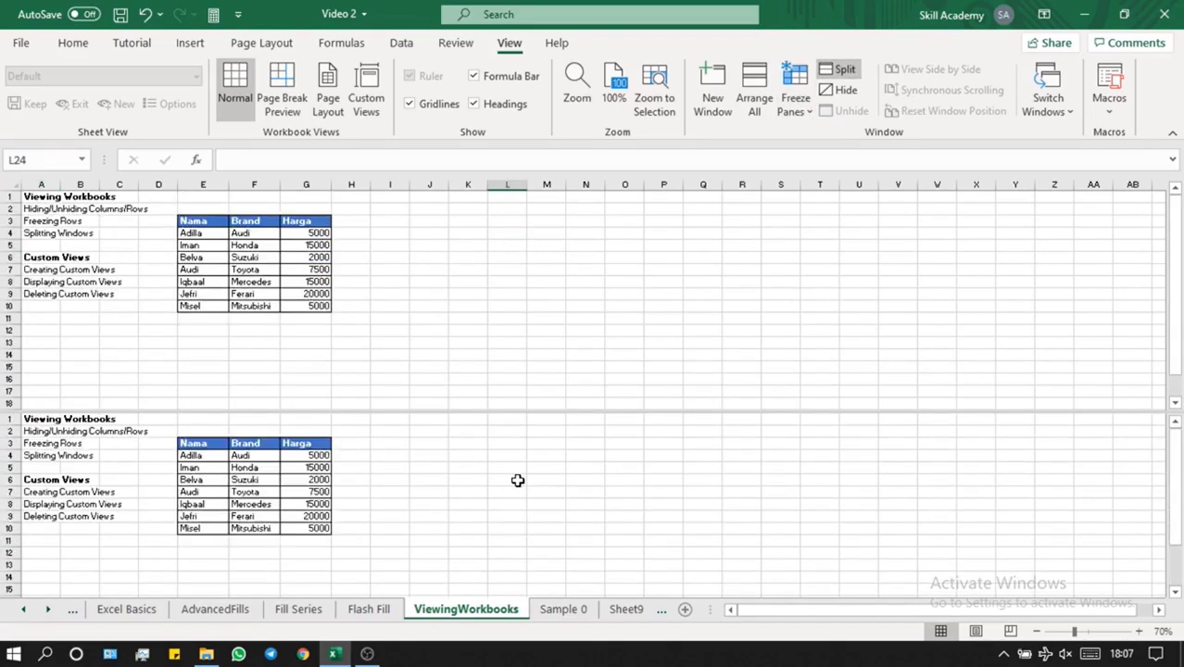
scroll(518, 481, down, 5)
scroll(518, 479, up, 5)
click(506, 341)
scroll(509, 341, down, 5)
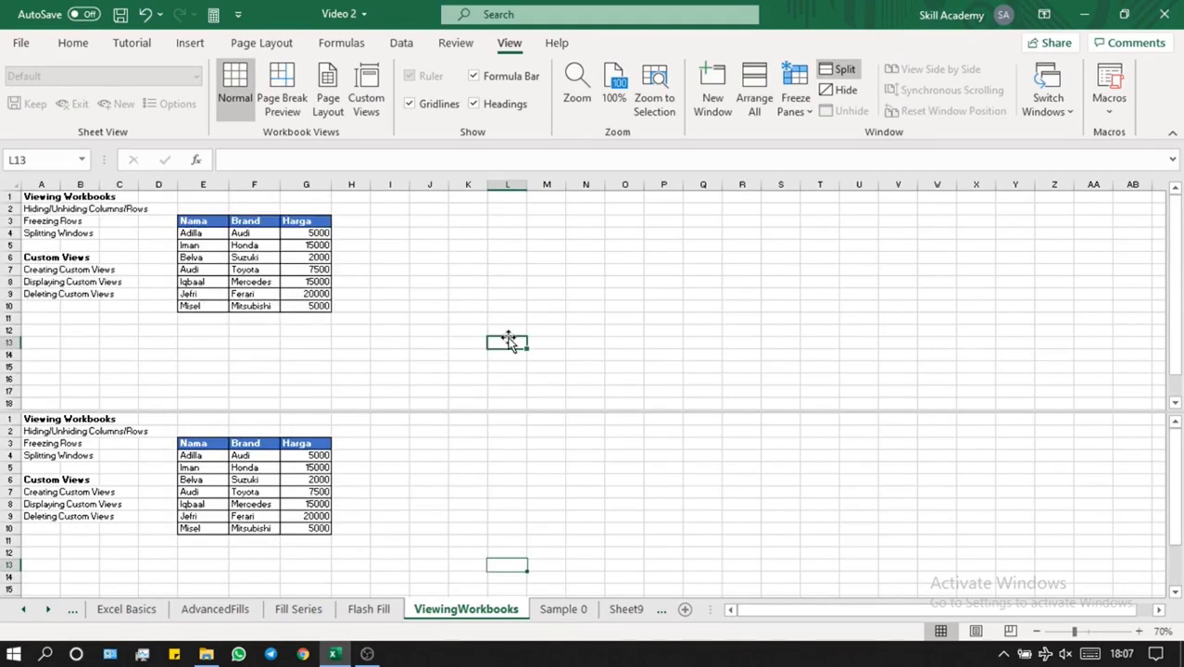
double_click(522, 411)
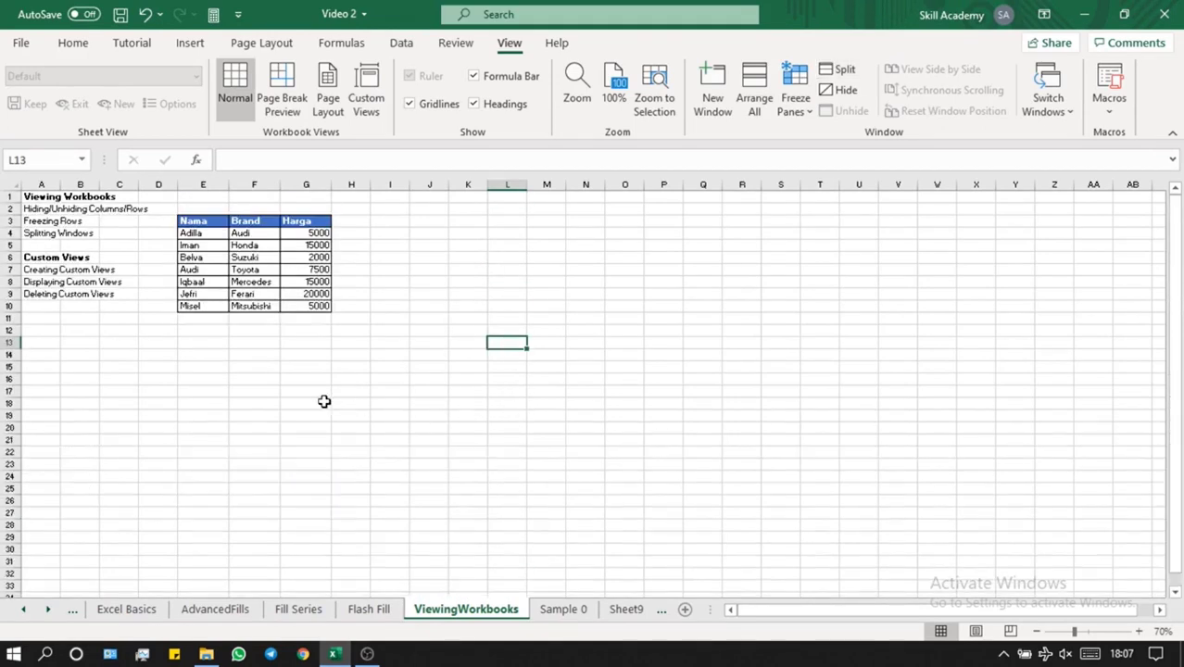
click(97, 237)
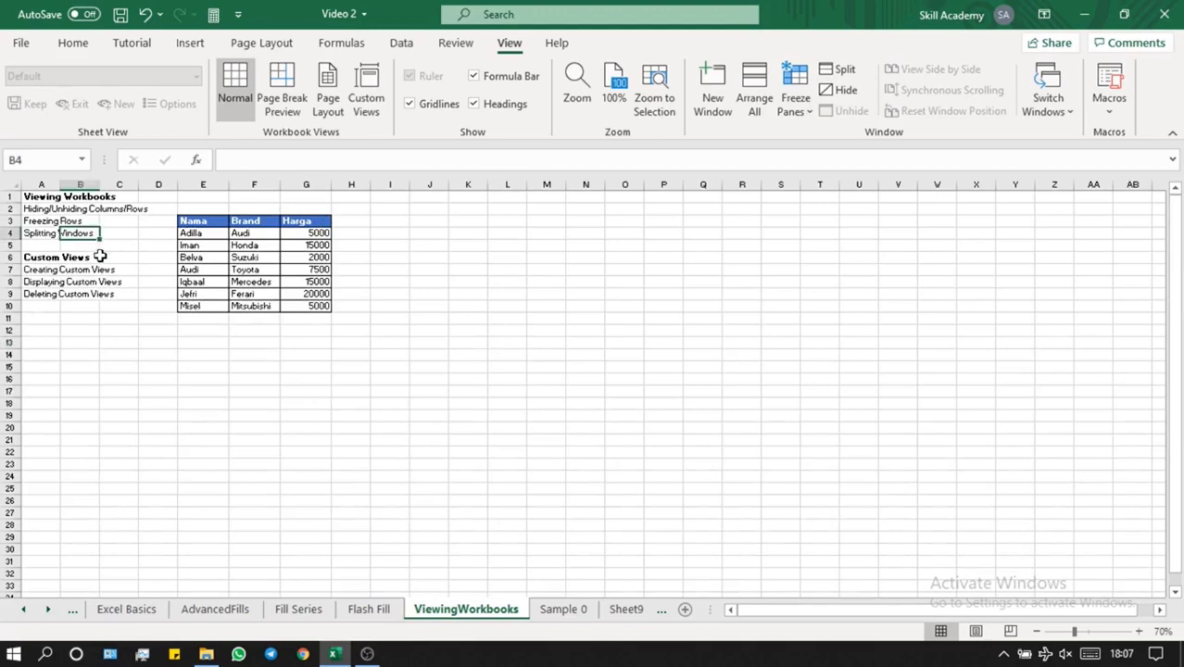
click(102, 258)
drag(131, 355, 134, 362)
scroll(137, 394, down, 8)
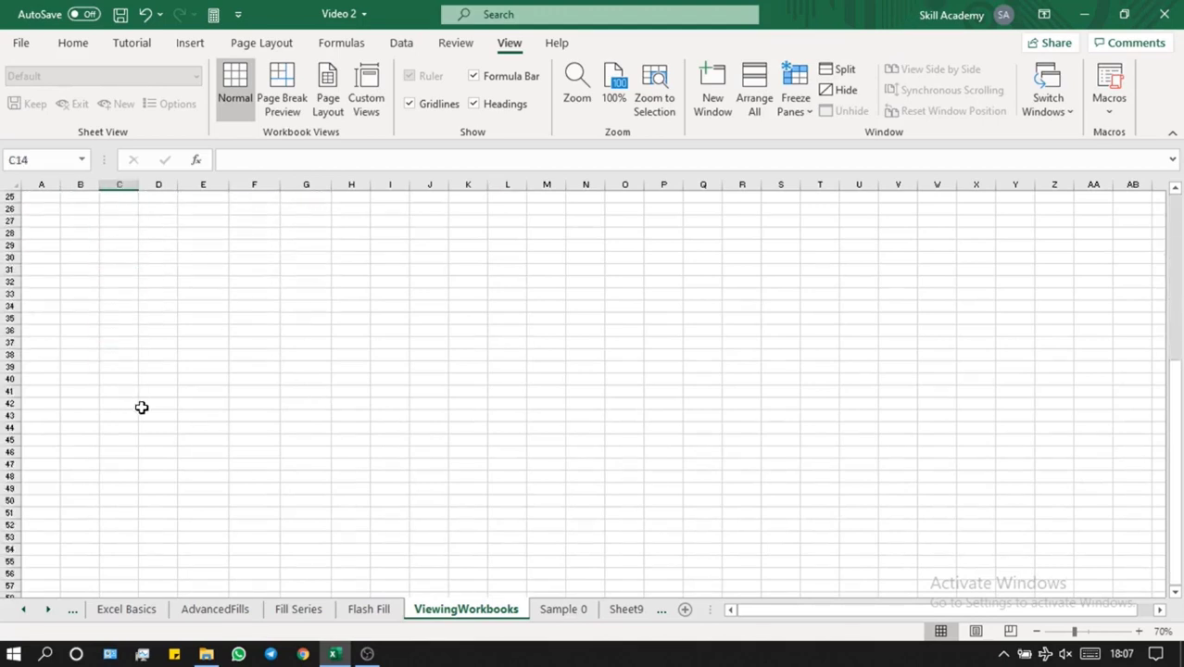
scroll(142, 408, up, 8)
click(348, 231)
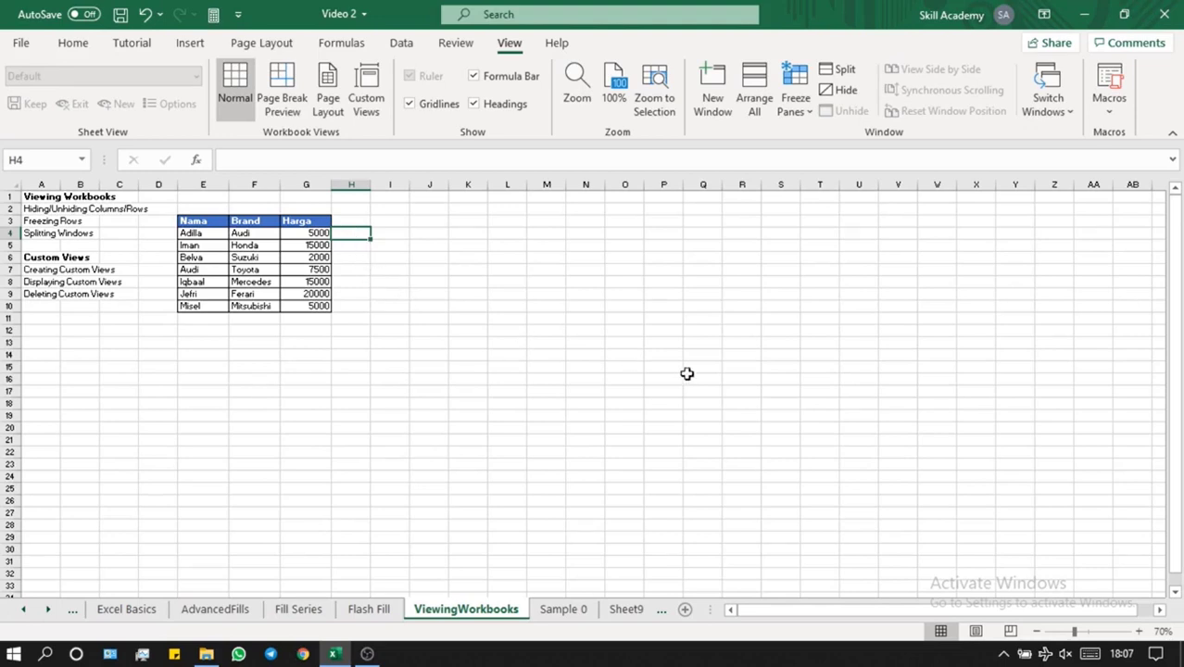
- Split the window into four panes at cell O18
click(727, 385)
click(587, 354)
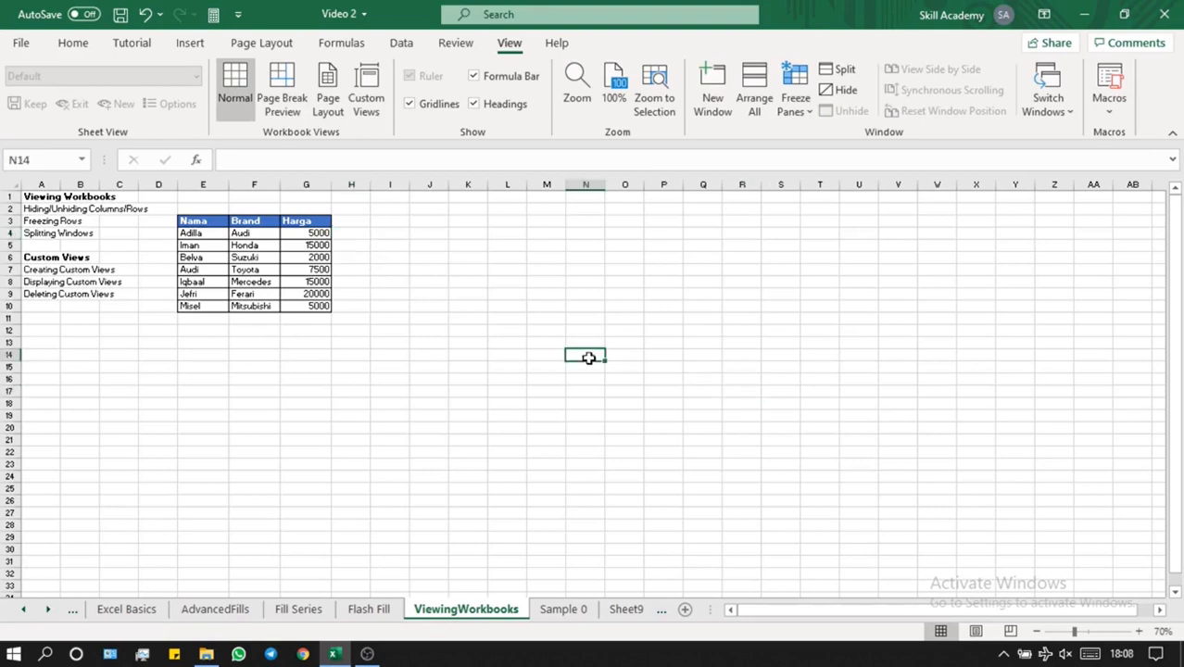
click(614, 402)
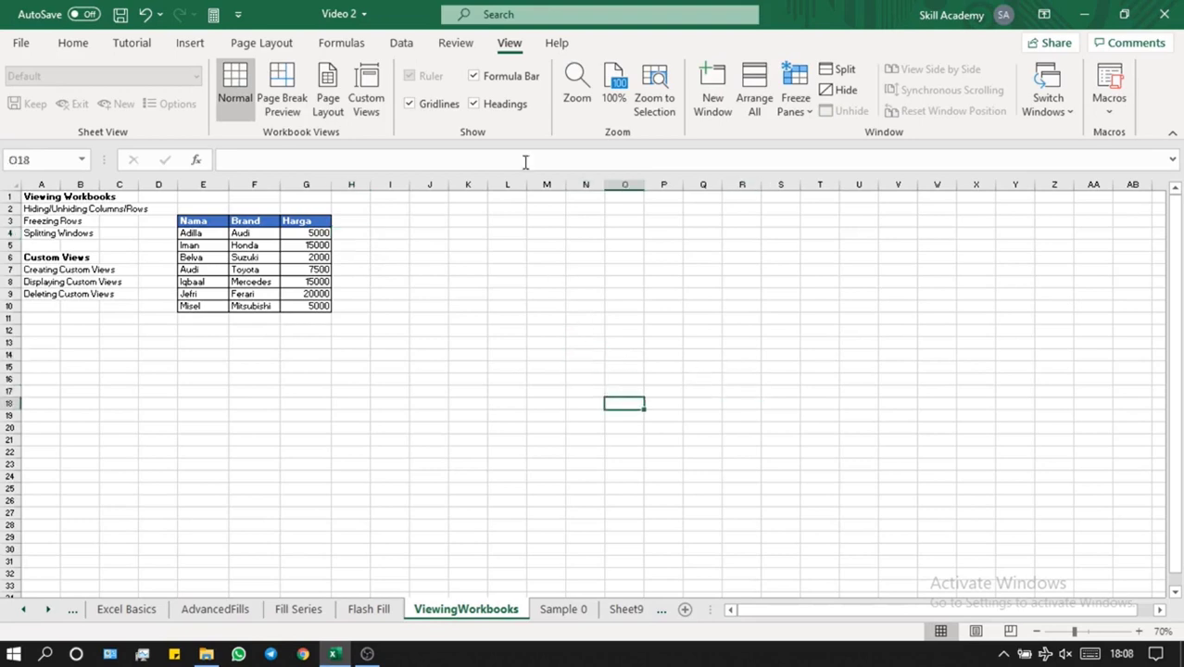
click(838, 69)
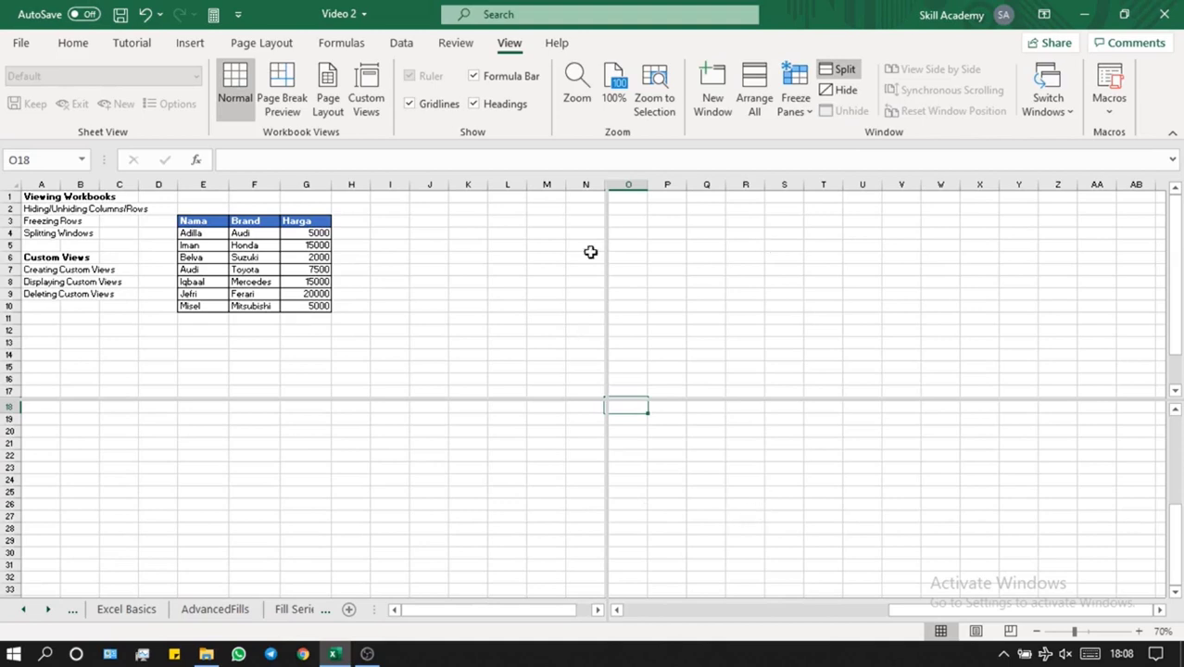
- Scroll the upper panes of the four-pane split sideways and vertically to examine how the panes move together
click(519, 250)
scroll(518, 253, right, 10)
scroll(518, 253, left, 10)
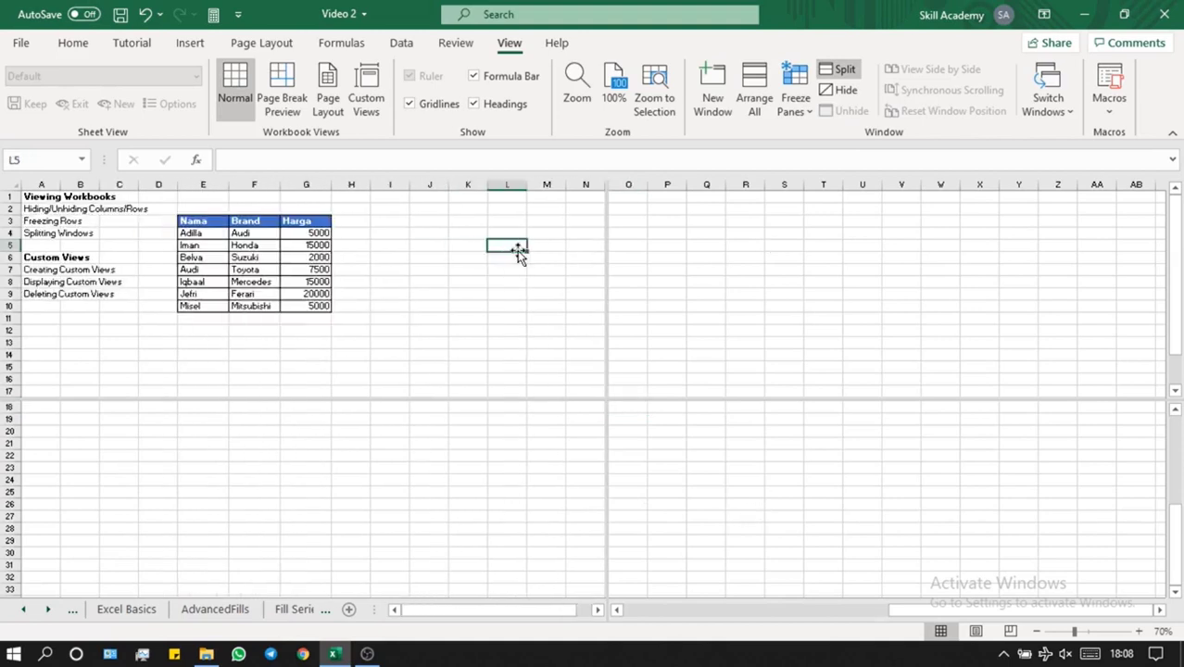
click(730, 317)
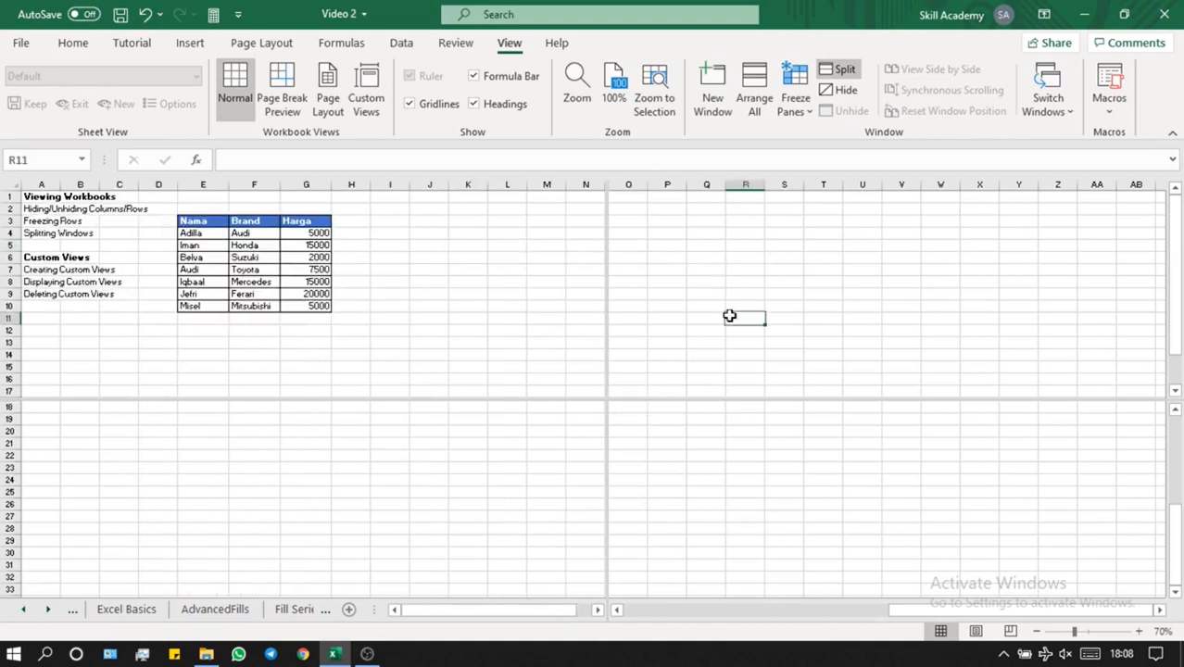
scroll(722, 261, down, 2)
scroll(720, 261, up, 2)
scroll(720, 260, down, 9)
scroll(720, 260, up, 9)
- Bring the car table into view in all four panes and remove the split
click(729, 456)
scroll(730, 455, left, 8)
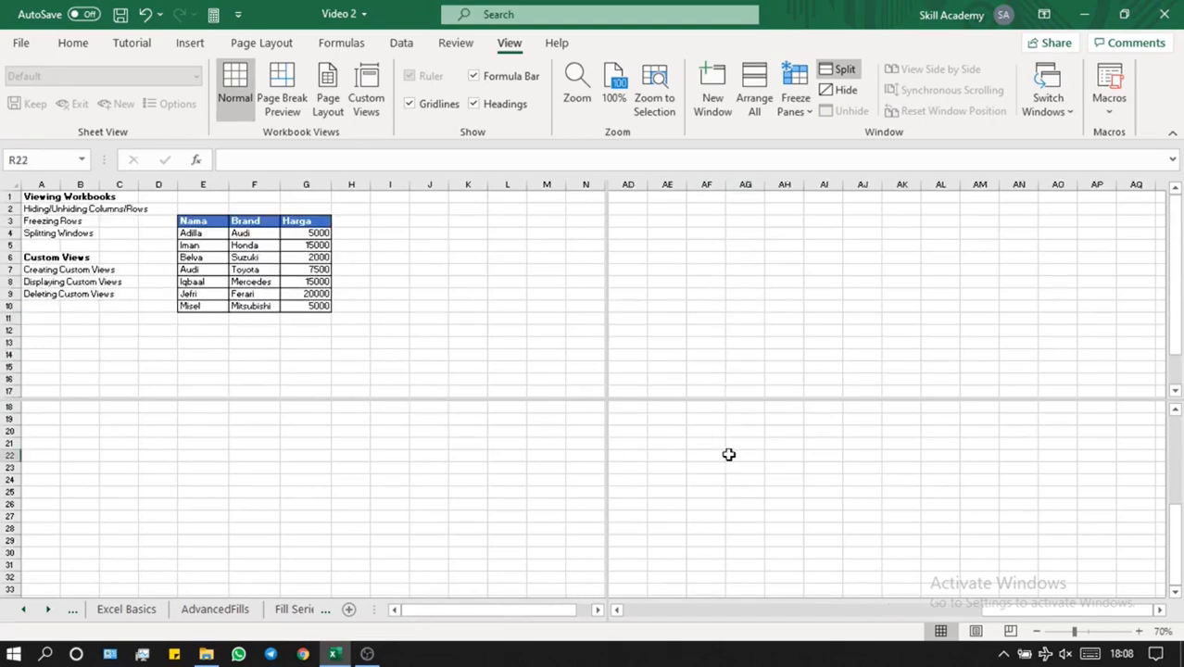
click(523, 469)
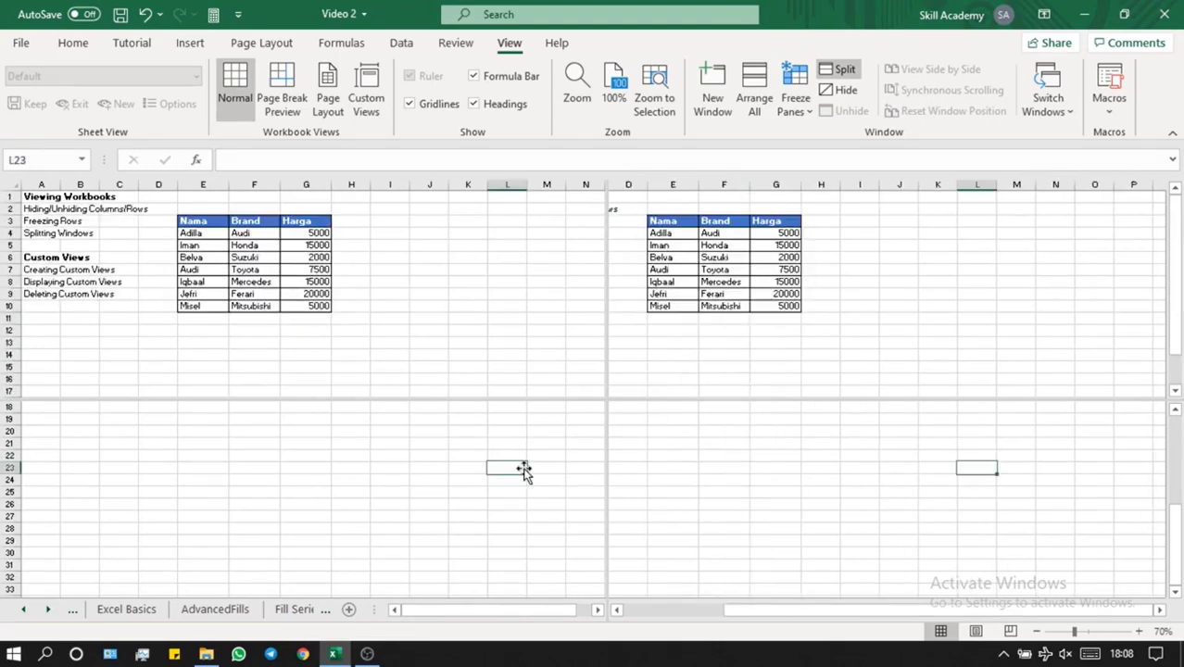
scroll(524, 471, up, 6)
click(669, 467)
scroll(677, 466, left, 3)
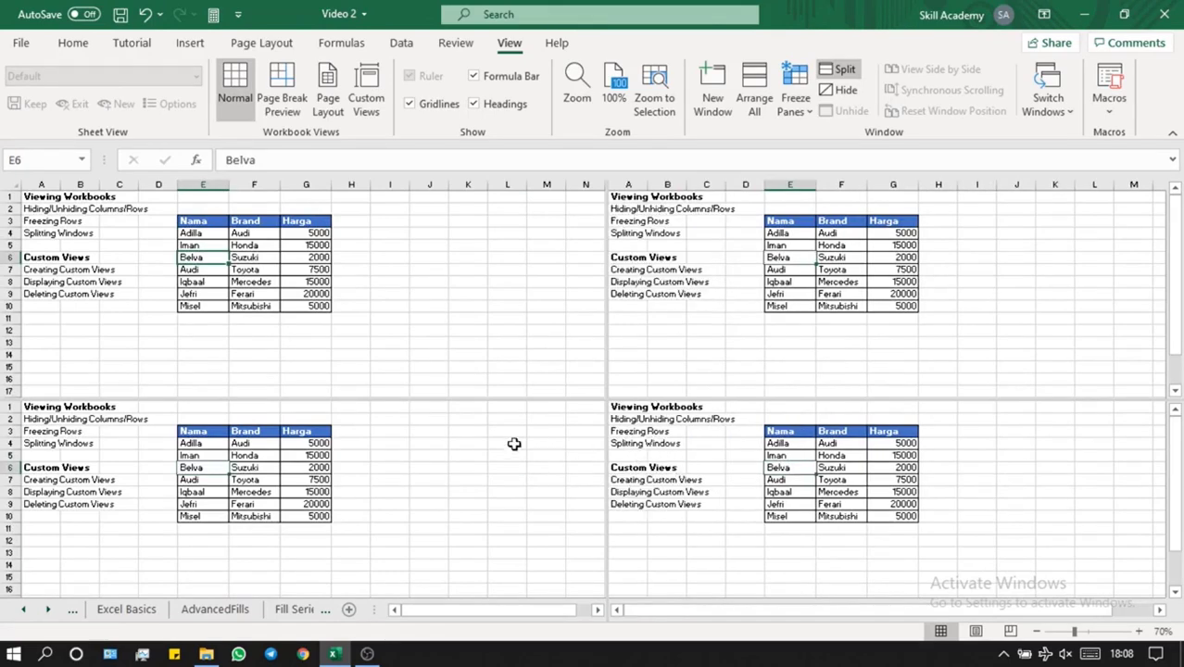
click(839, 69)
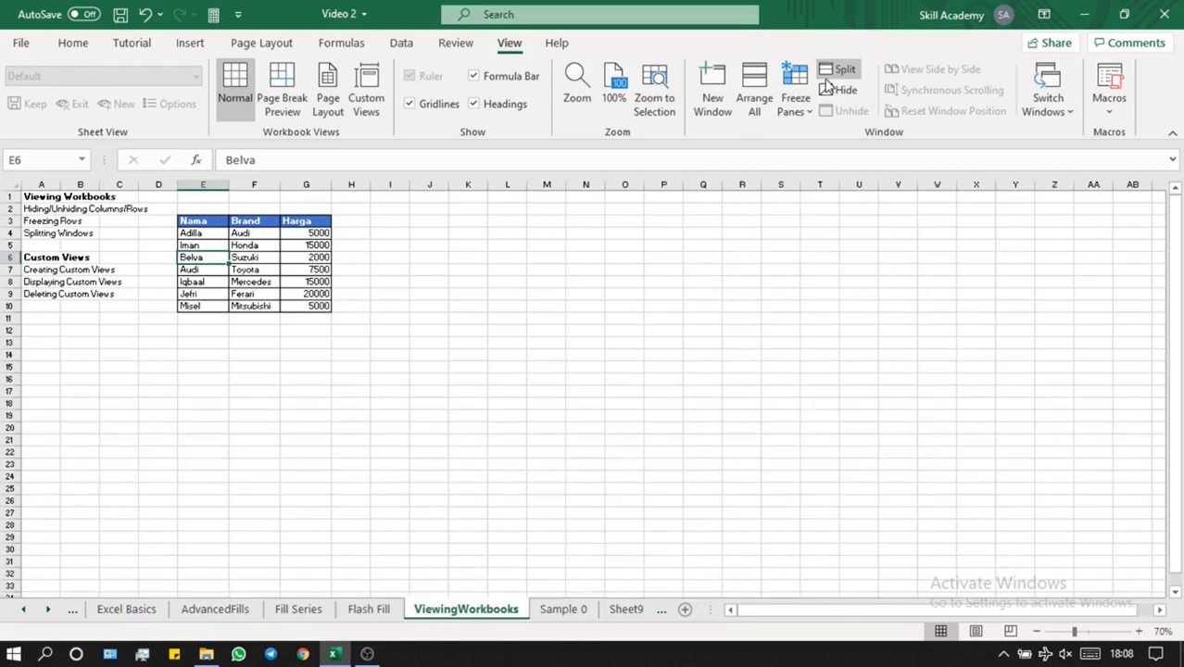
- Split the window vertically before column N, compare the table in both panes, and remove the split
click(585, 183)
click(838, 69)
click(745, 356)
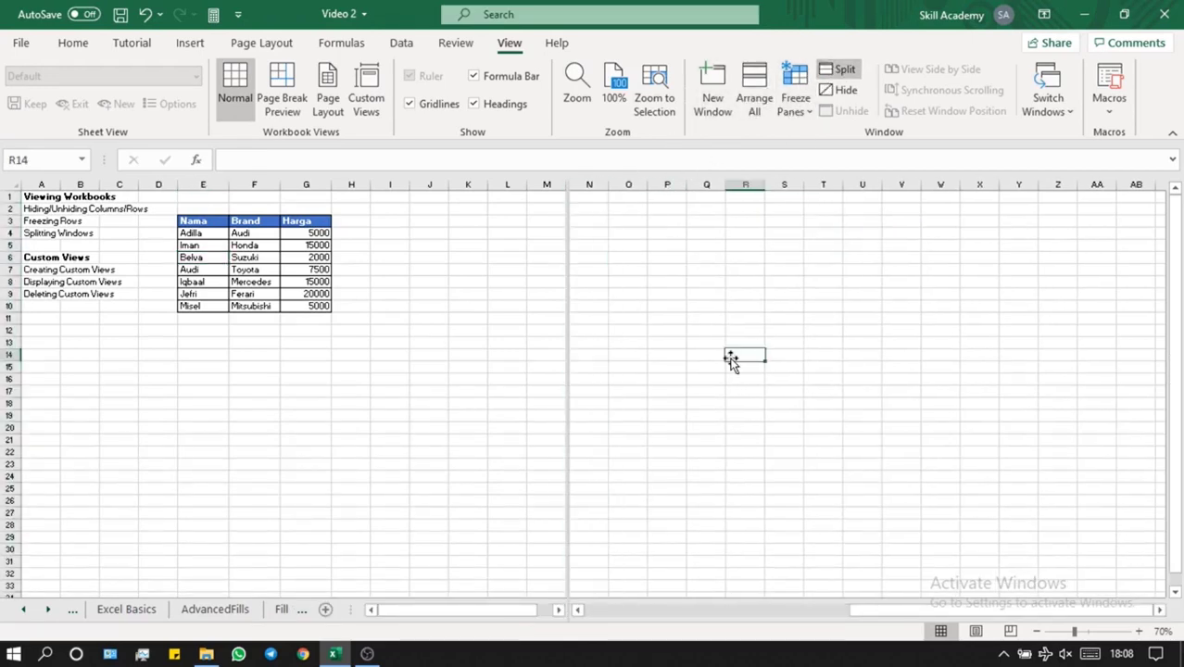
scroll(728, 357, left, 5)
click(491, 331)
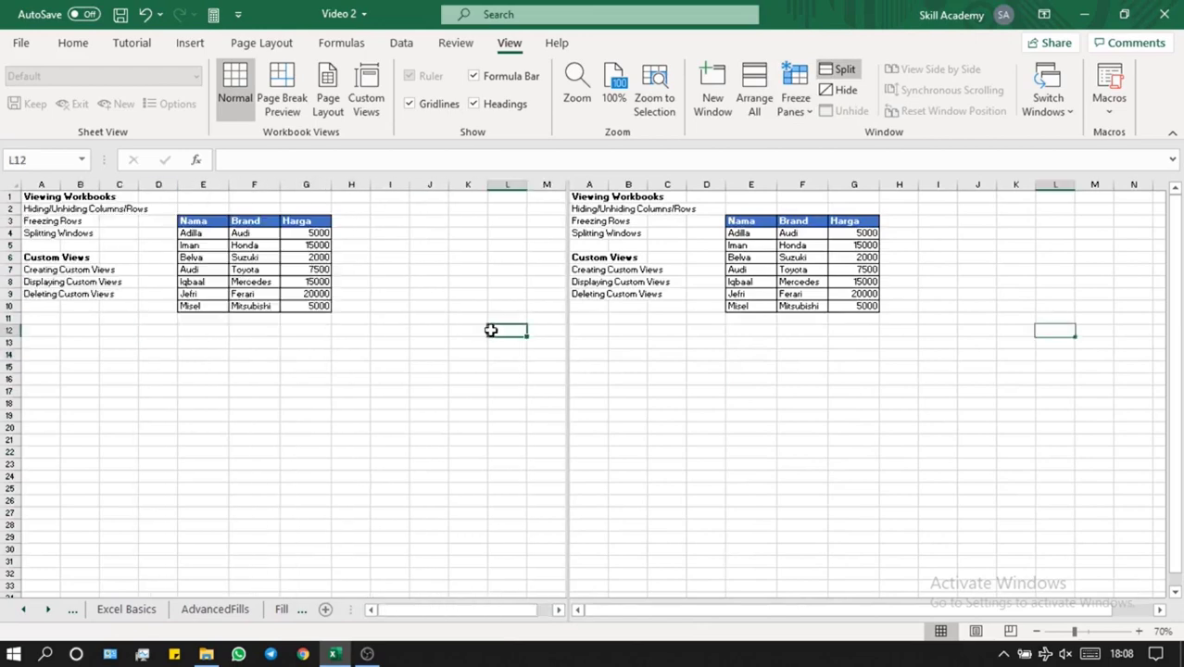
double_click(566, 297)
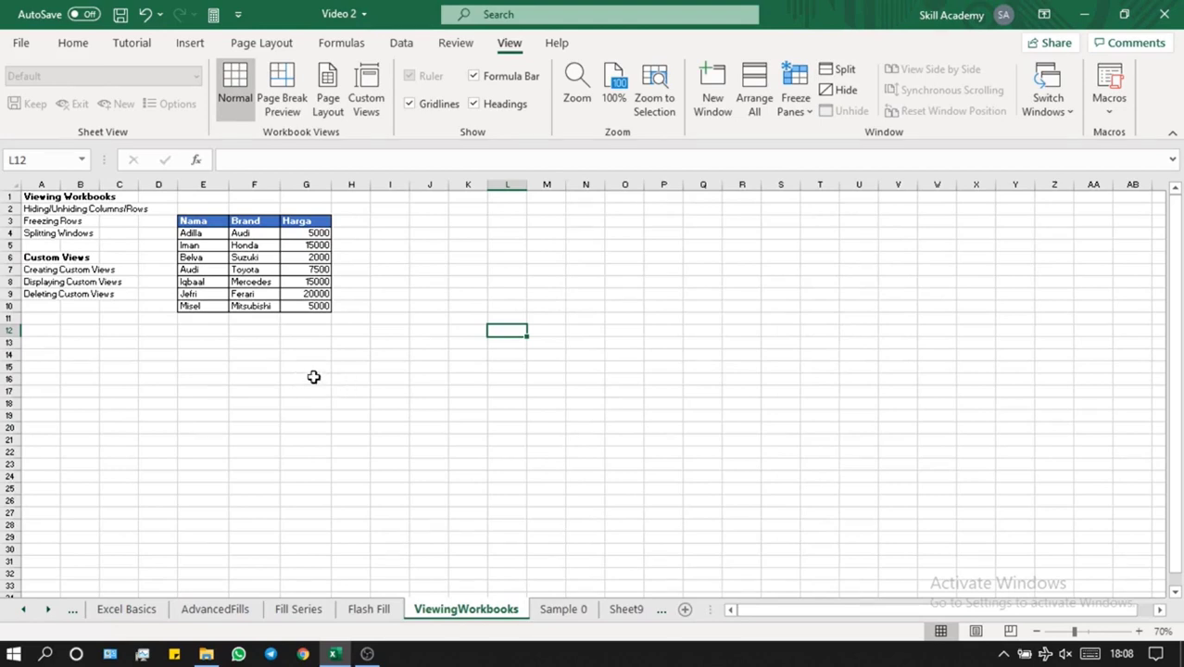
- Narrow the Harga column slightly
scroll(305, 334, up, 2)
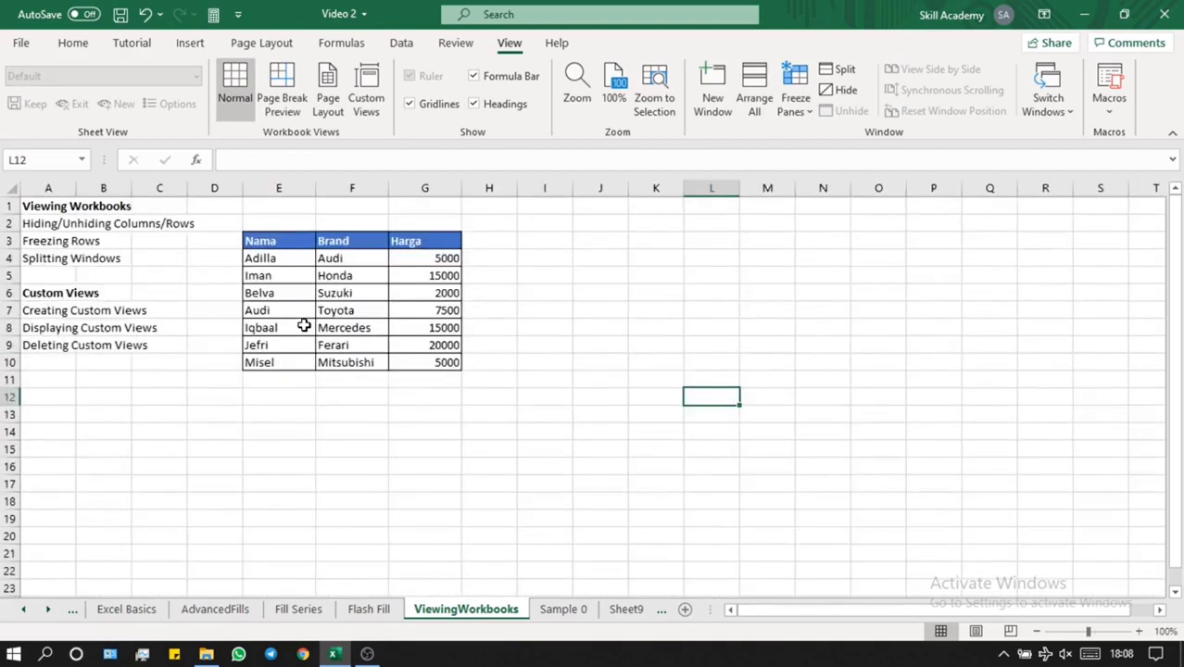
click(457, 331)
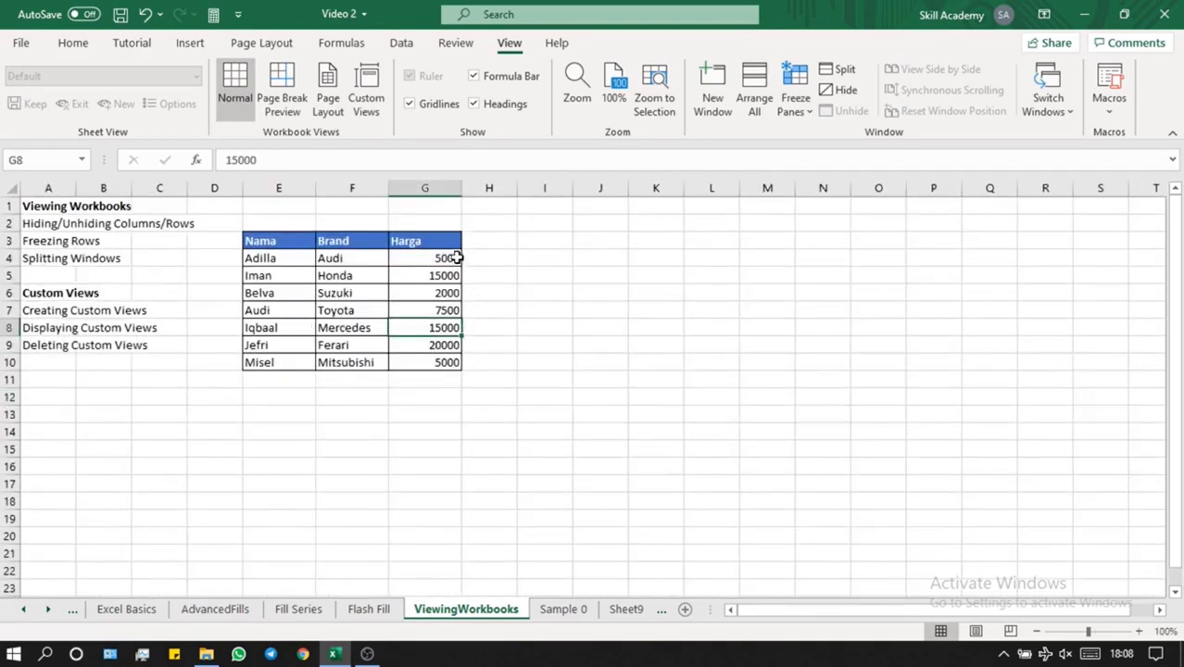
click(486, 224)
drag(461, 188, 454, 187)
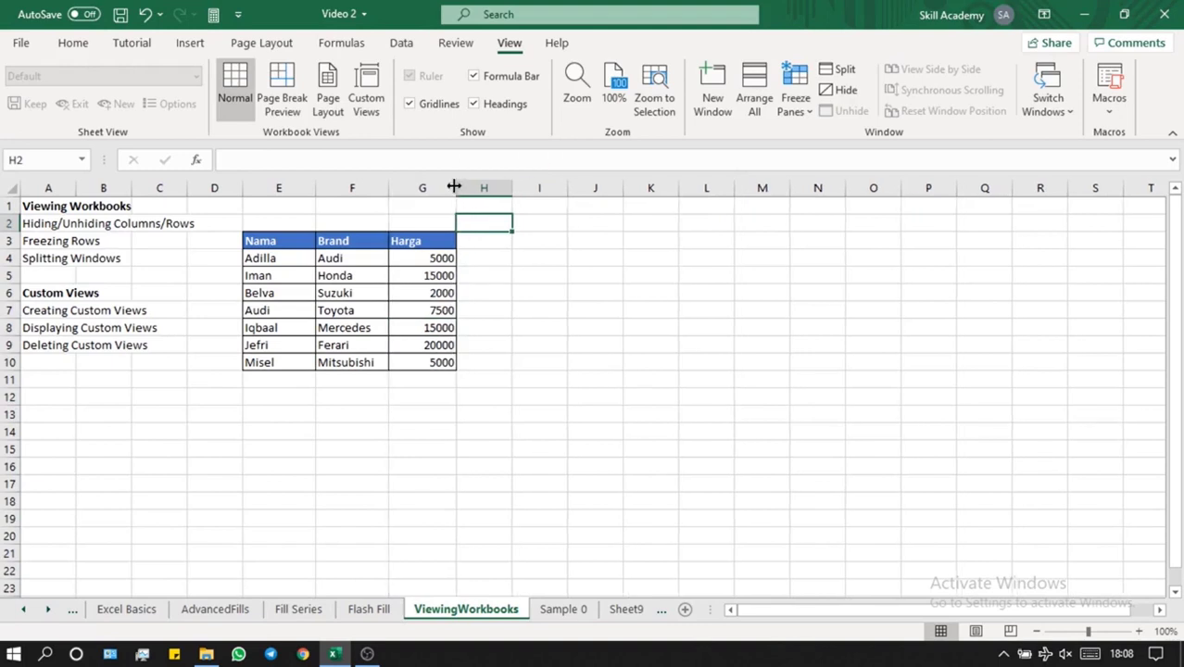
click(501, 271)
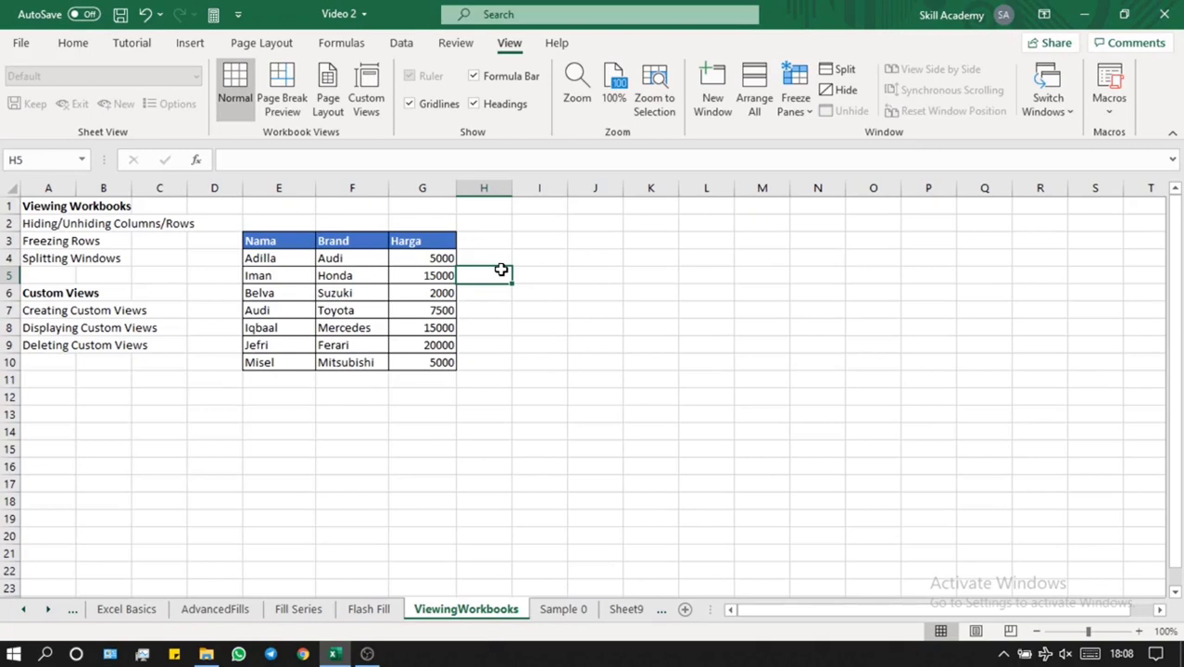
- Save the full worksheet layout as a custom view named Myself, including print settings and hidden rows, columns and filter settings
click(429, 188)
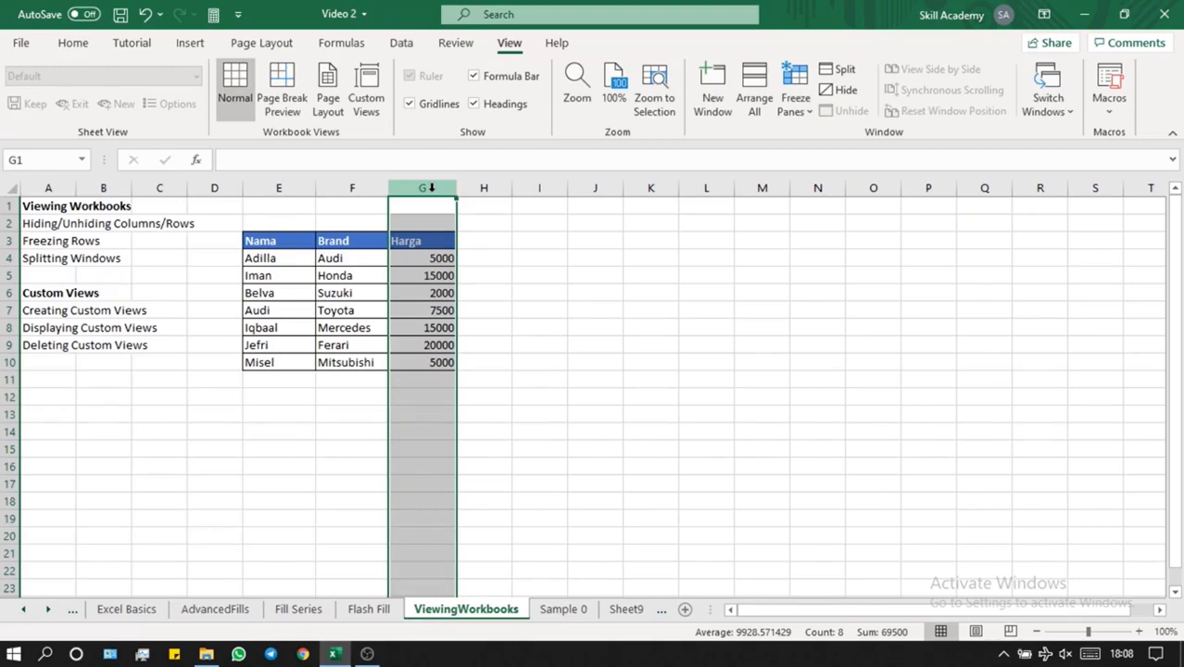
click(378, 85)
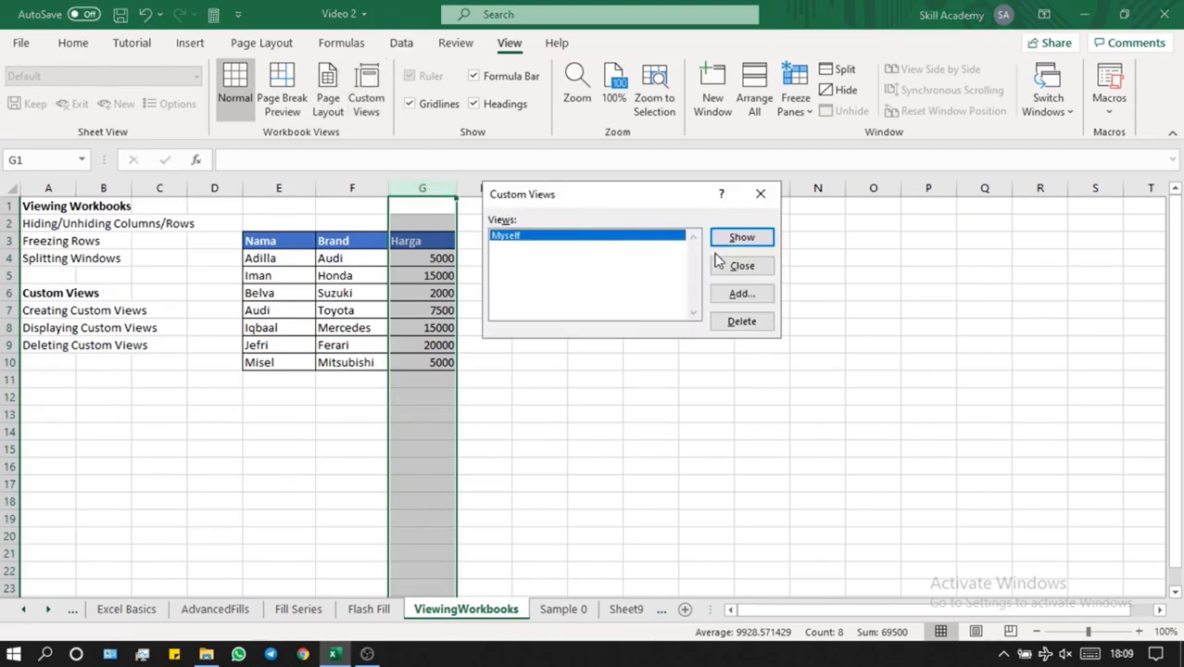
click(368, 116)
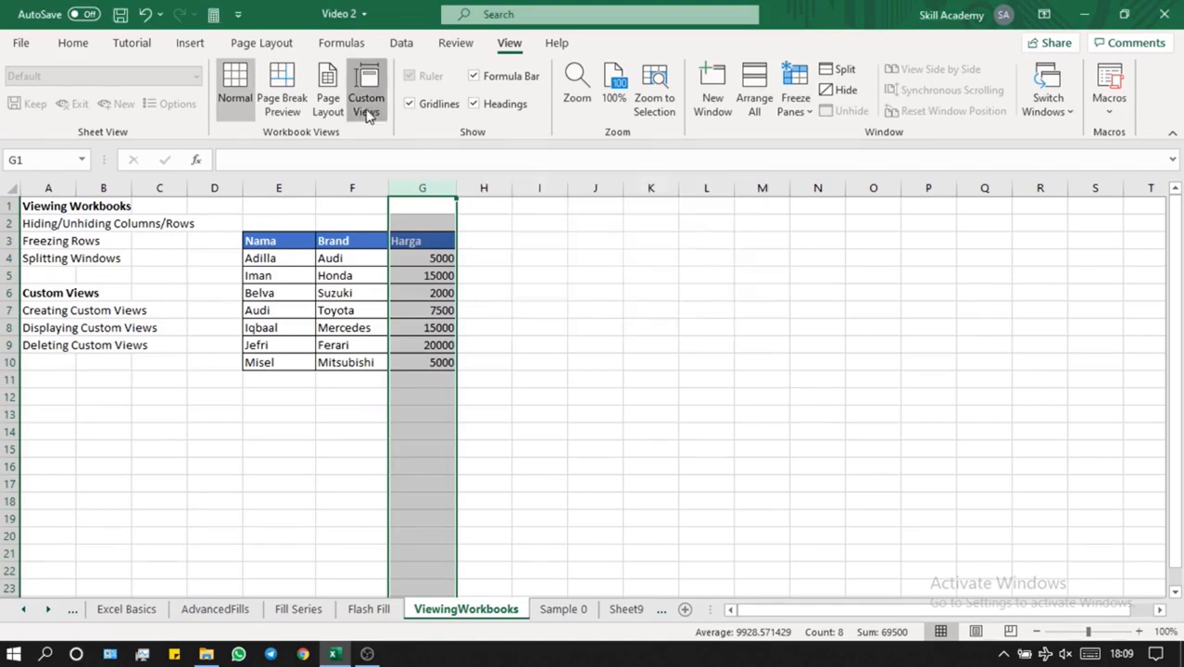
click(742, 294)
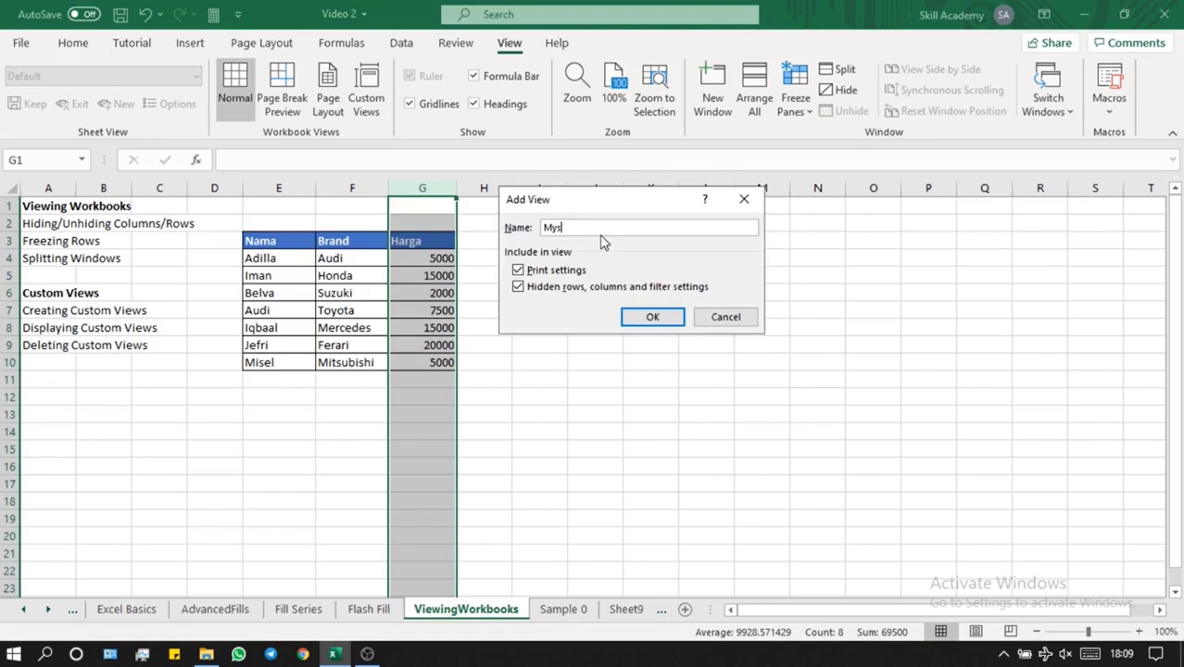
key(Return)
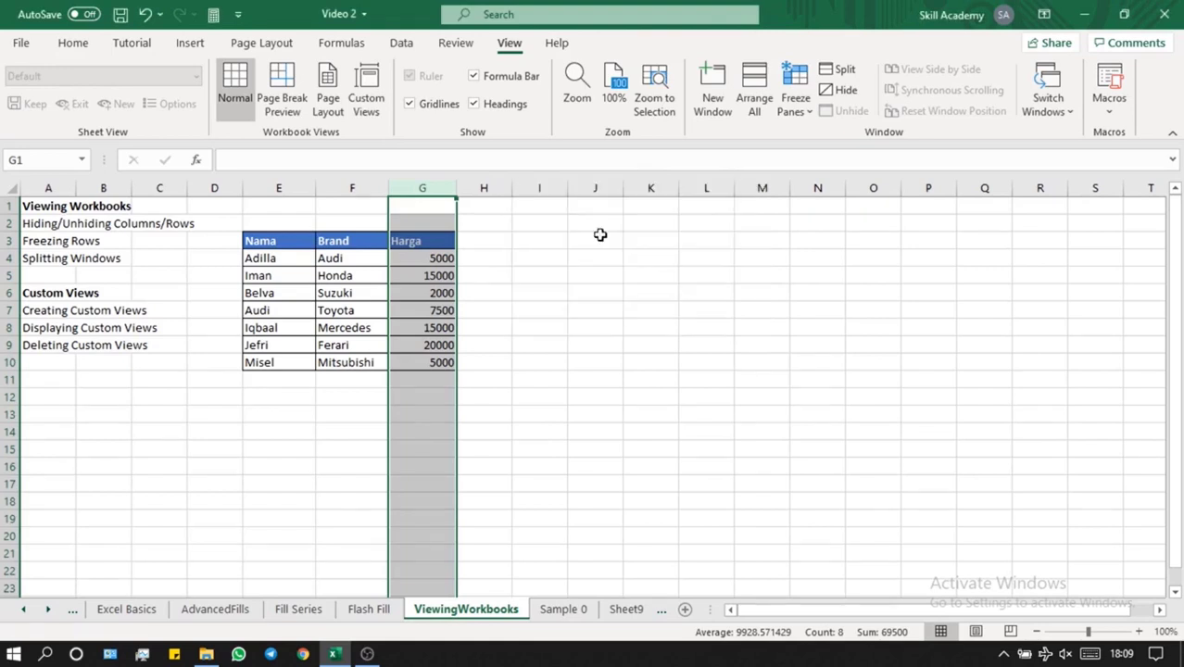
click(597, 228)
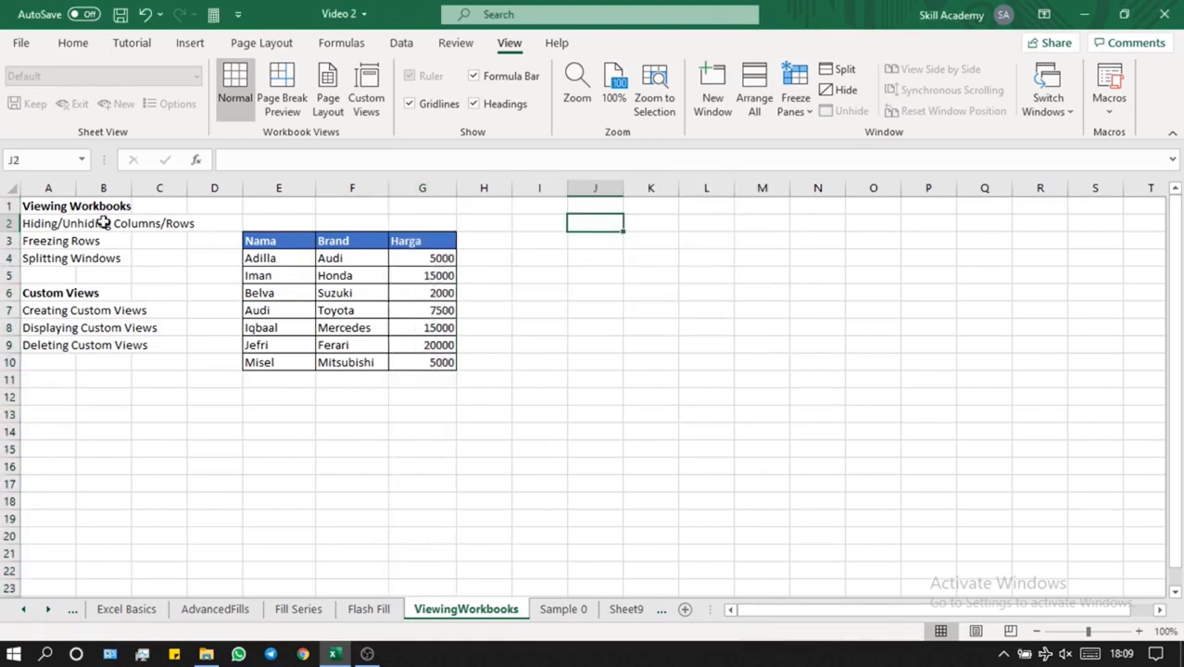
- Hide column G, which holds the Harga values
click(9, 188)
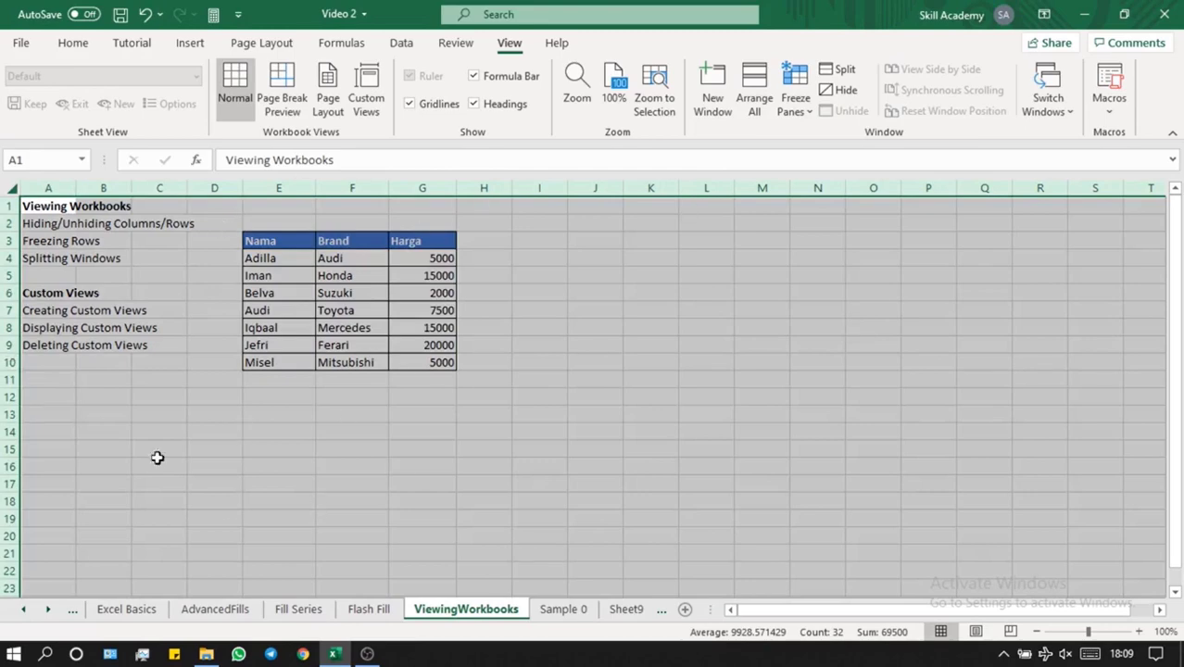
click(234, 292)
click(414, 189)
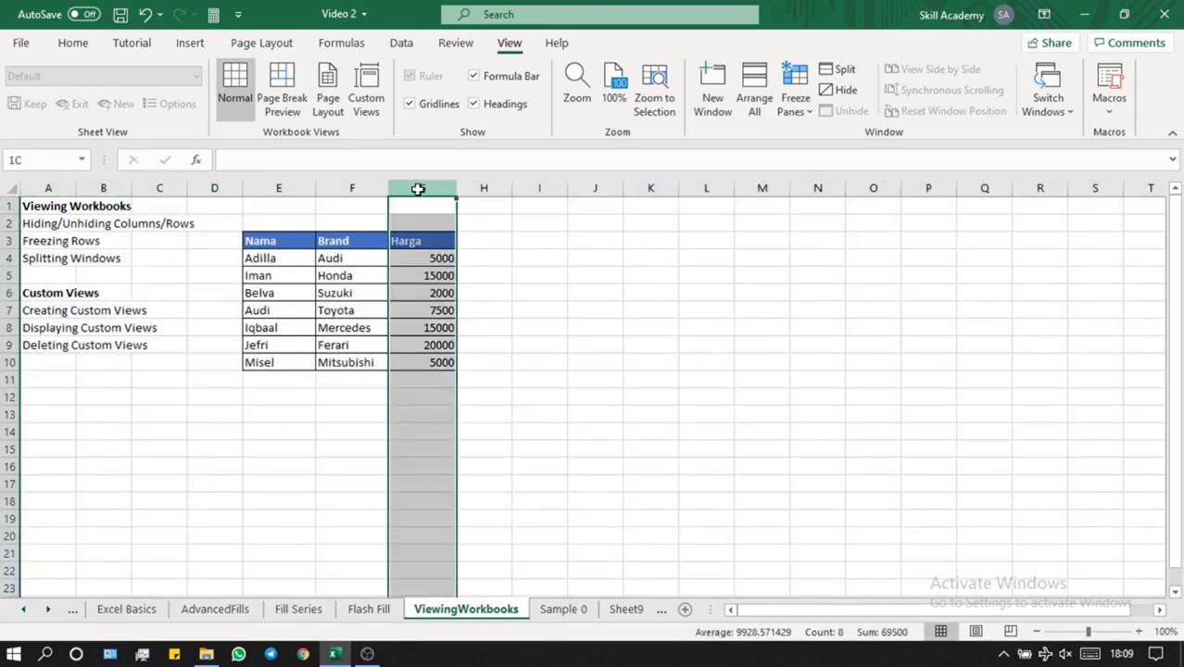
right_click(419, 192)
click(496, 459)
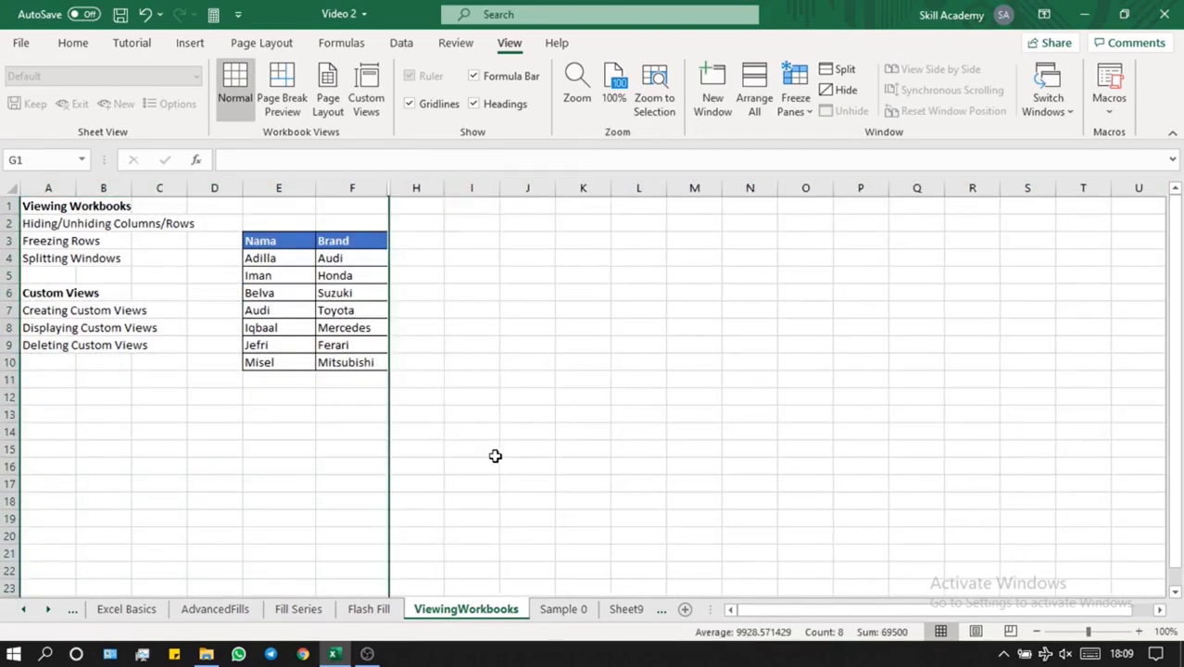
click(494, 453)
- Save the layout without the Harga column as another custom view, keeping both include options on
click(367, 88)
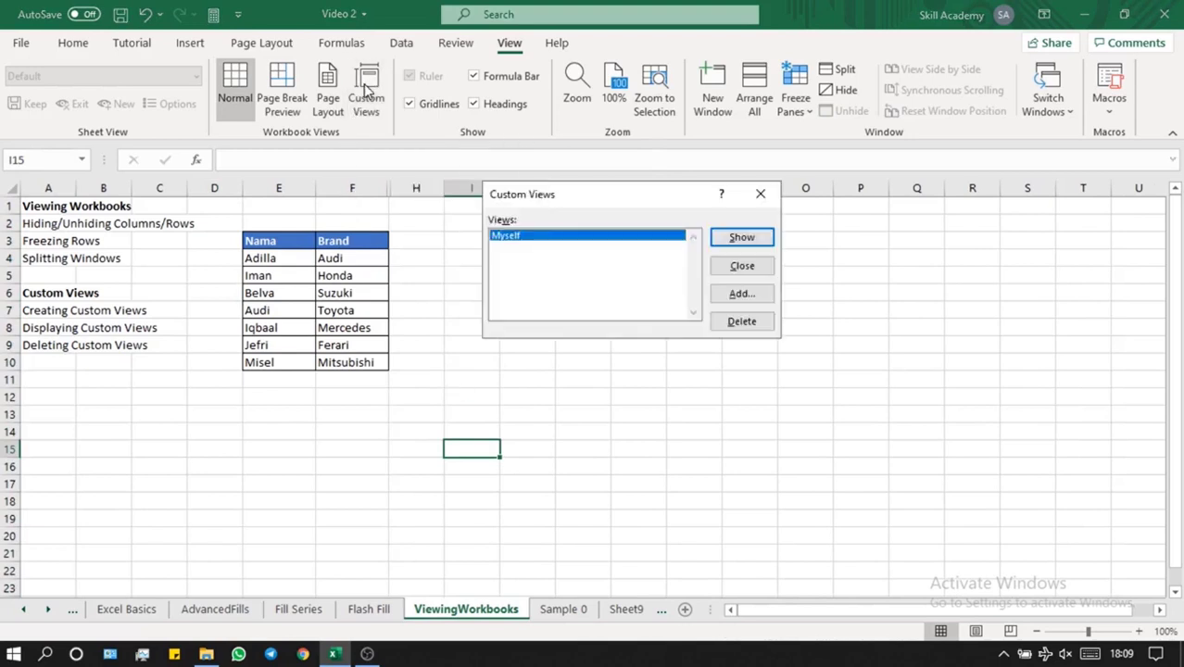
click(741, 294)
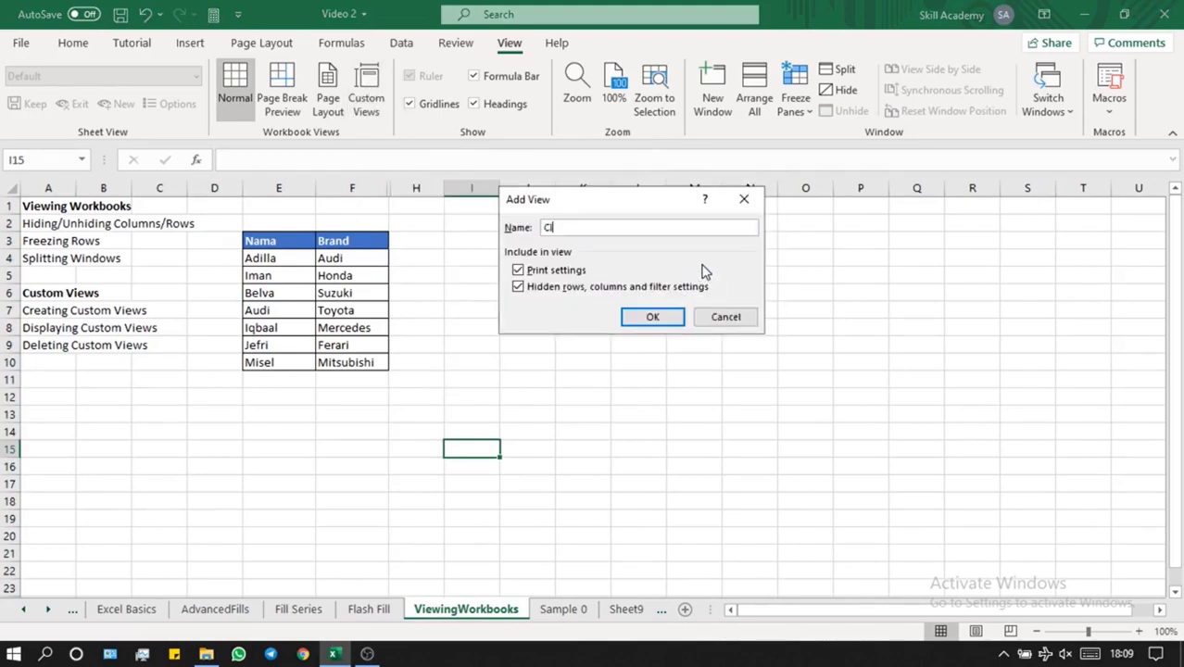
key(Return)
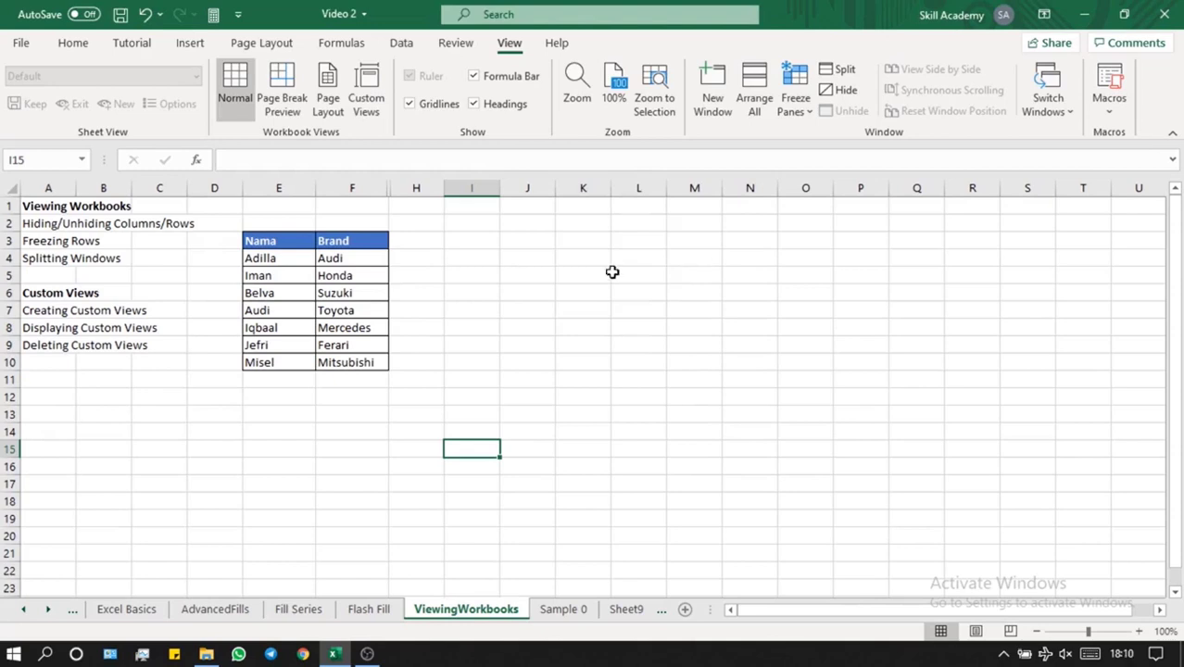
click(456, 347)
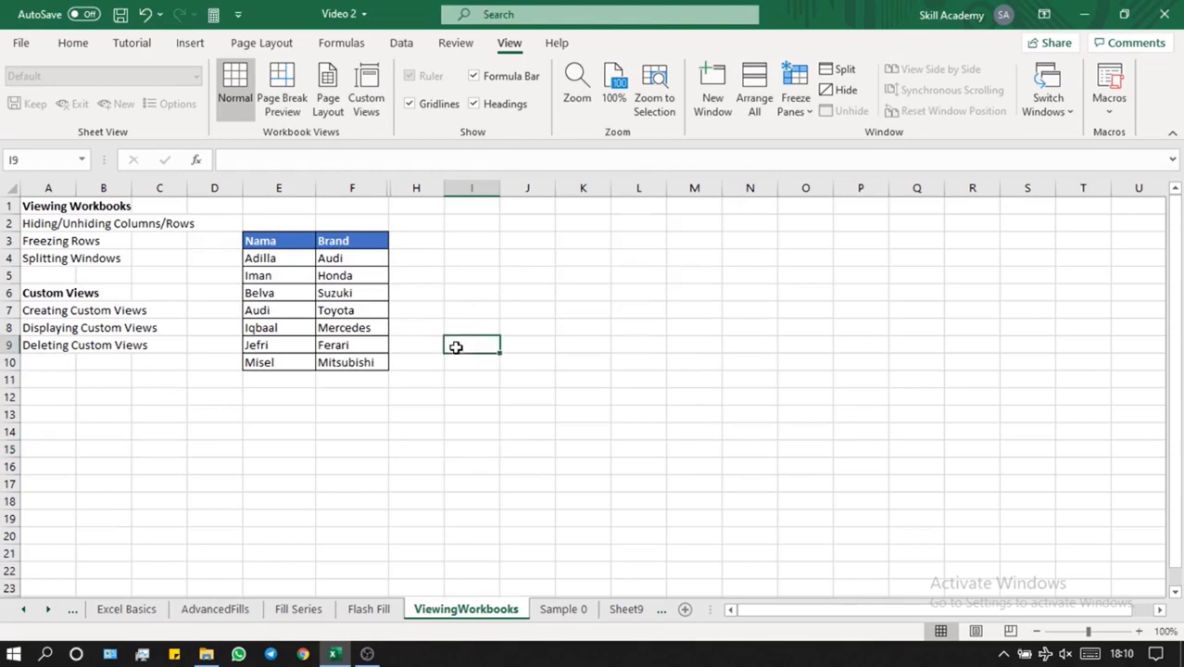
click(332, 295)
click(250, 295)
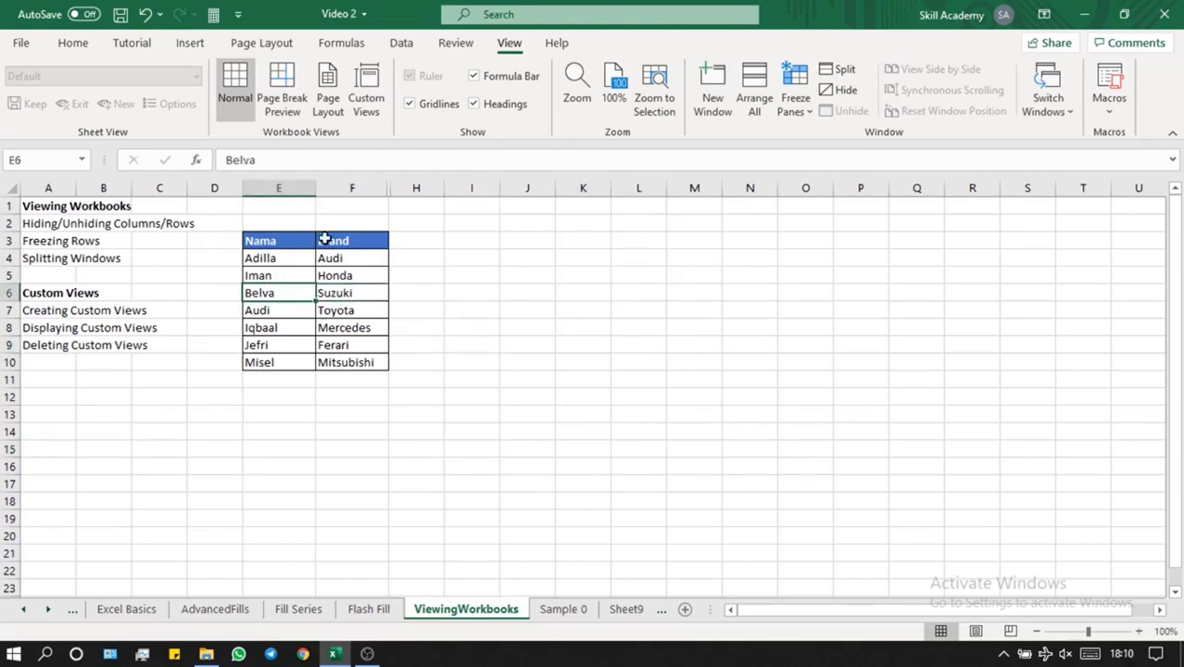
click(436, 221)
- Unhide column G between columns F and H
click(370, 188)
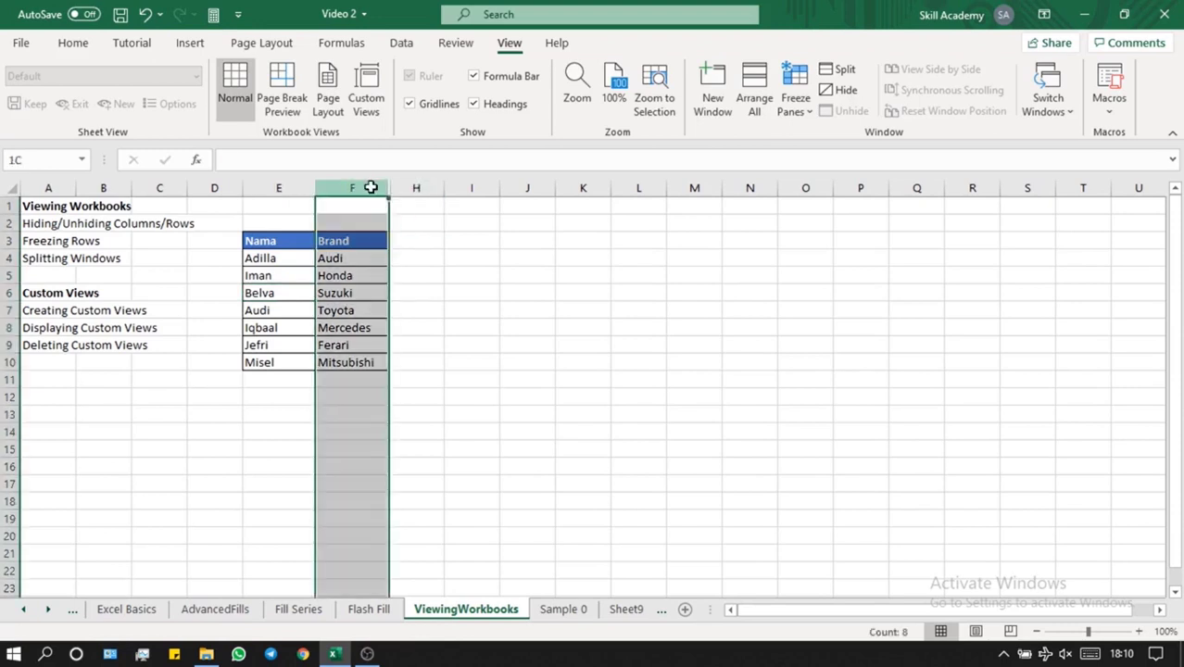
drag(371, 188, 412, 188)
right_click(412, 188)
click(438, 479)
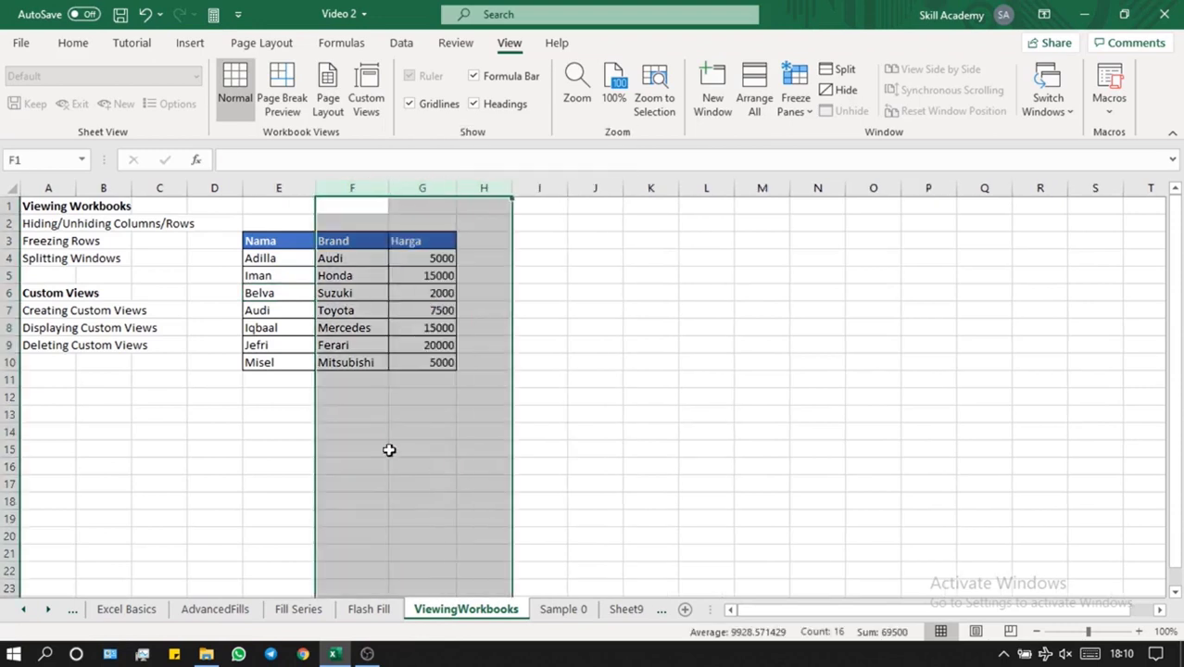
click(278, 415)
- Hide columns A to C, leaving the car table in place
drag(45, 188, 145, 186)
right_click(146, 185)
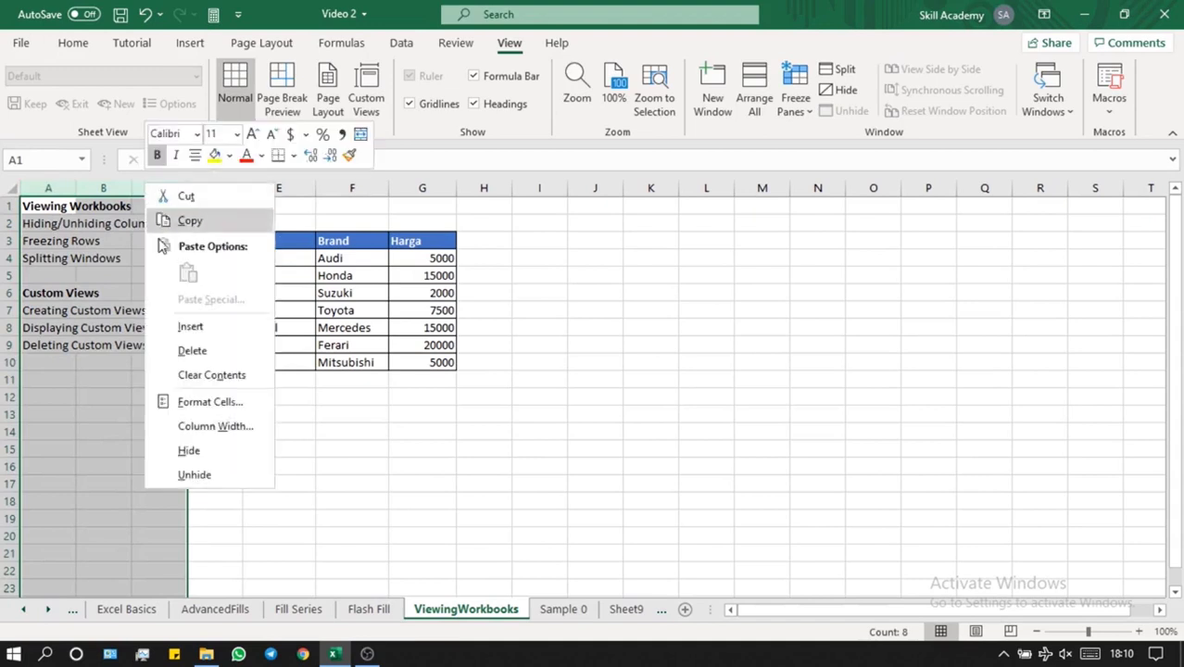
click(185, 454)
click(176, 455)
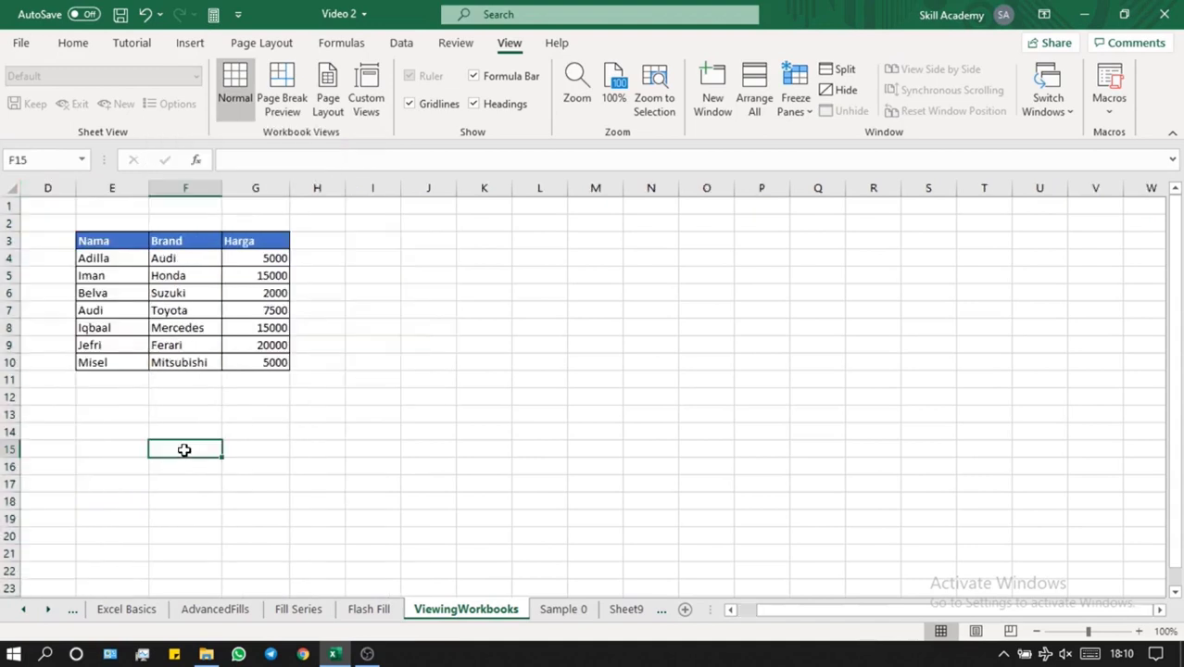
- Save the layout with columns A to C hidden as a custom view named Manager
click(368, 85)
click(727, 293)
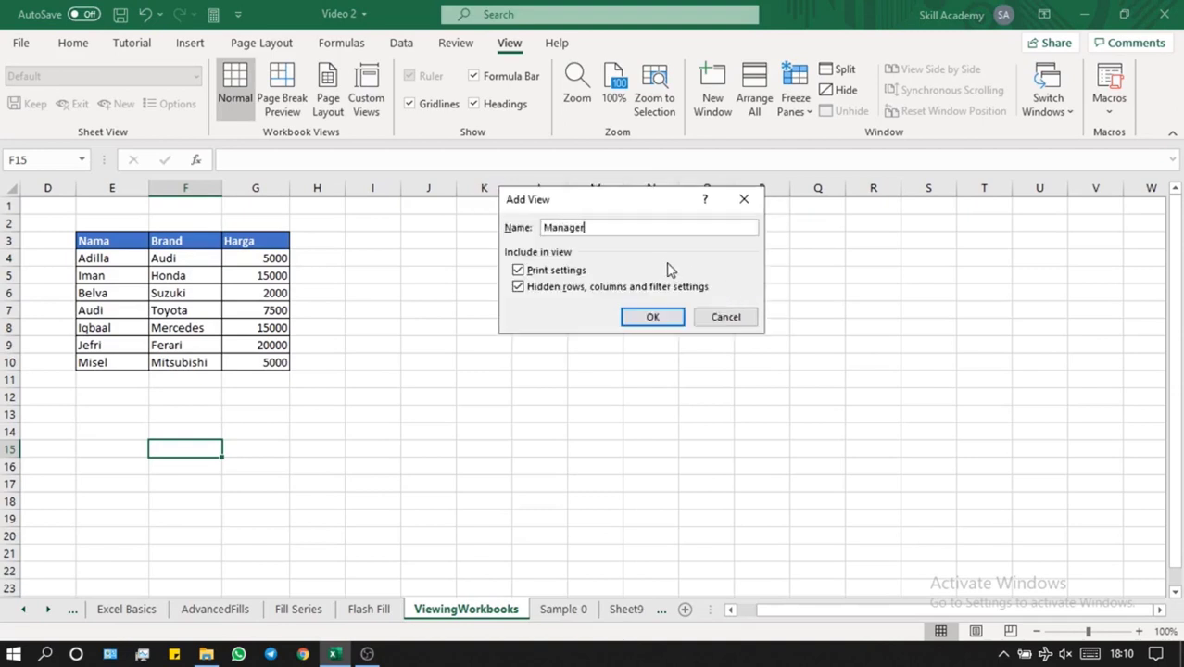
text(Manager)
key(Return)
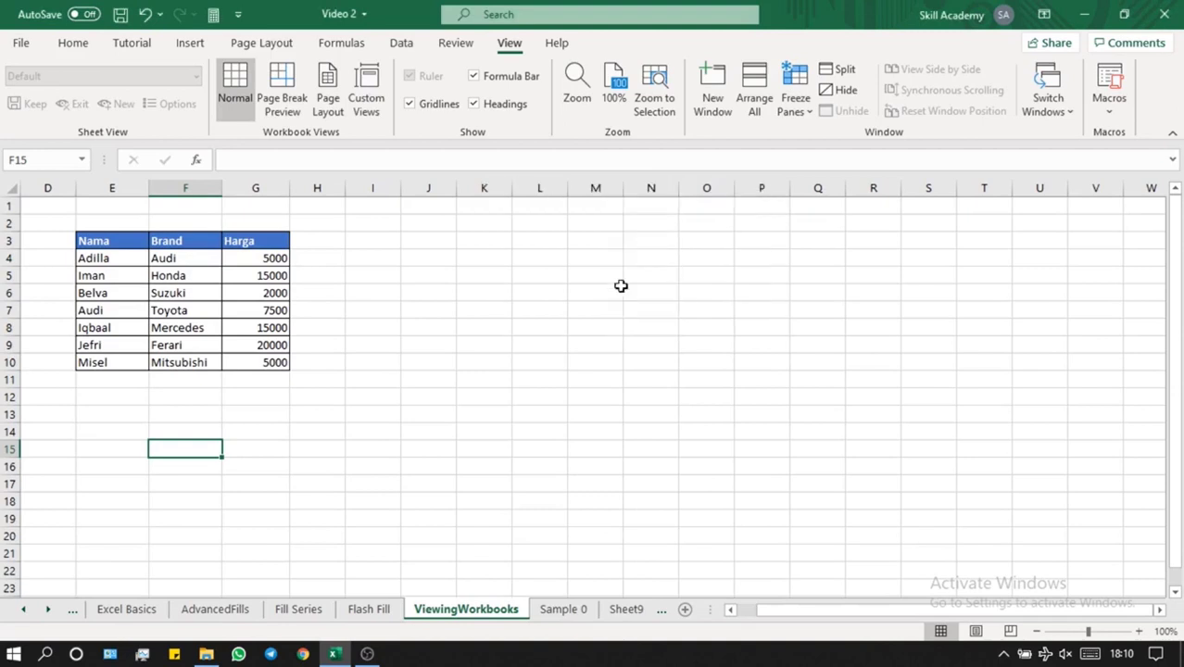
click(471, 327)
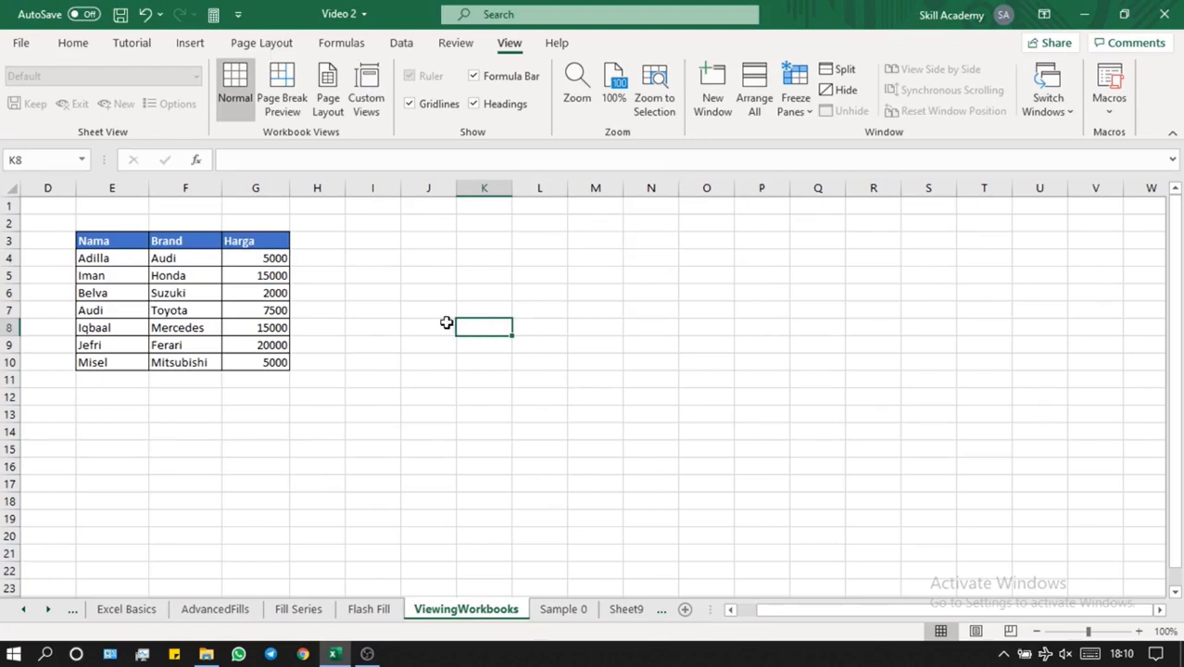
scroll(446, 320, down, 3)
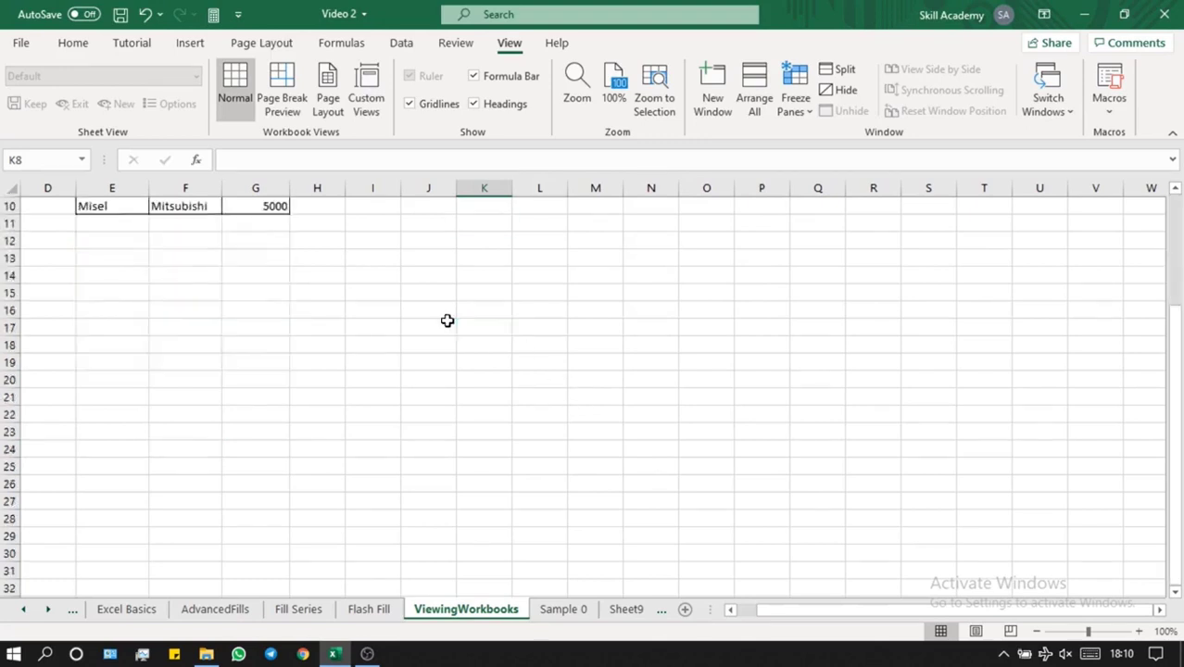
- Select cell D1 above the car table and save the workbook
scroll(434, 301, up, 3)
click(60, 203)
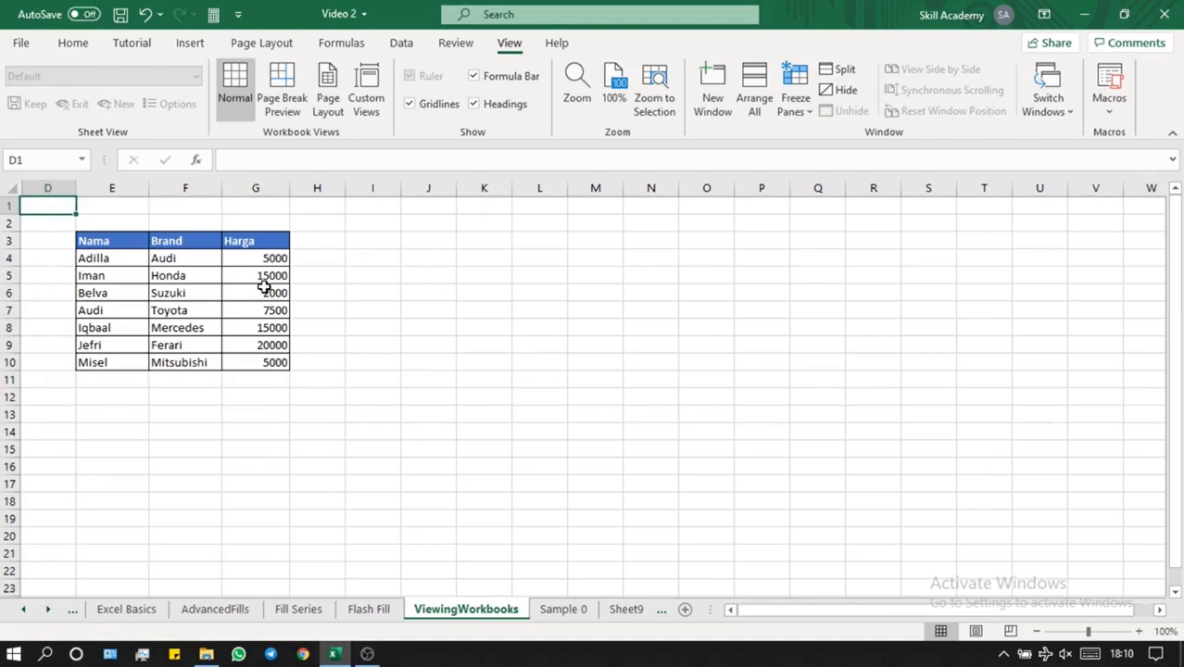
click(121, 15)
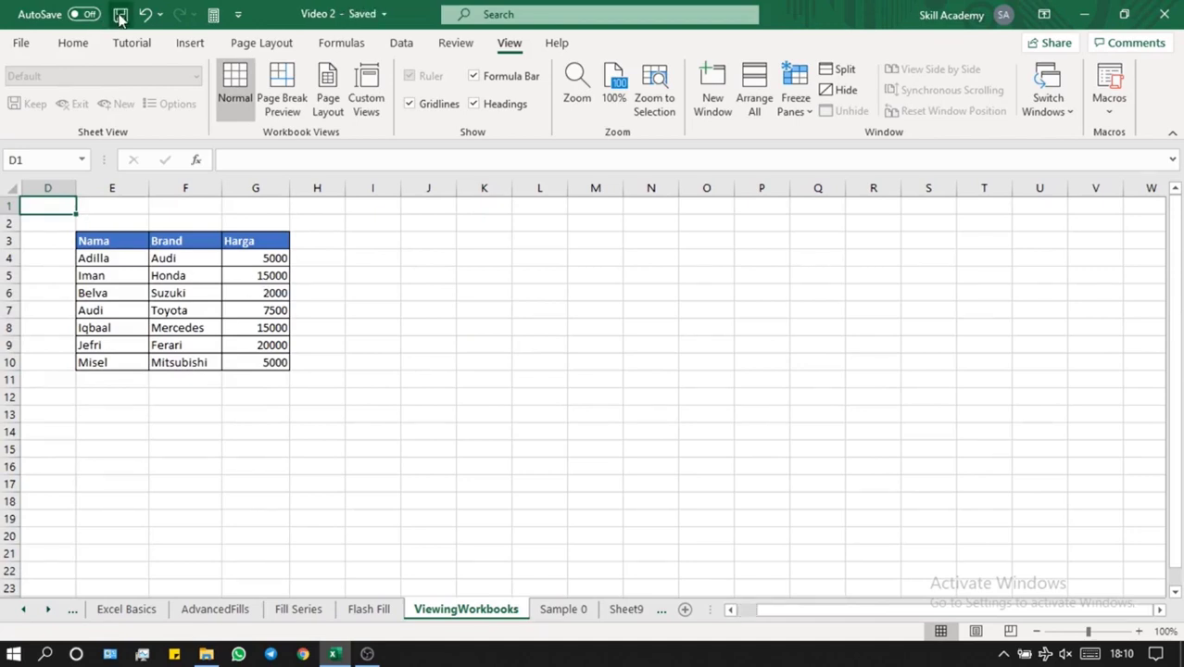
click(414, 309)
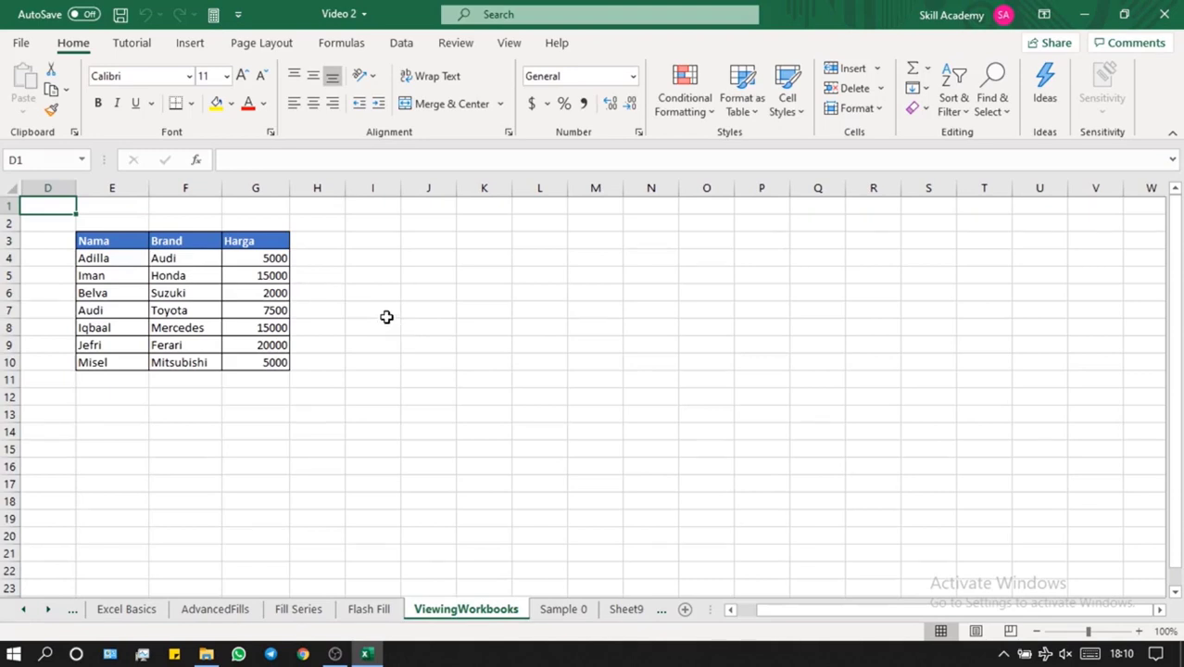
- Show the Myself custom view so all columns of the ViewingWorkbooks sheet are displayed
click(508, 43)
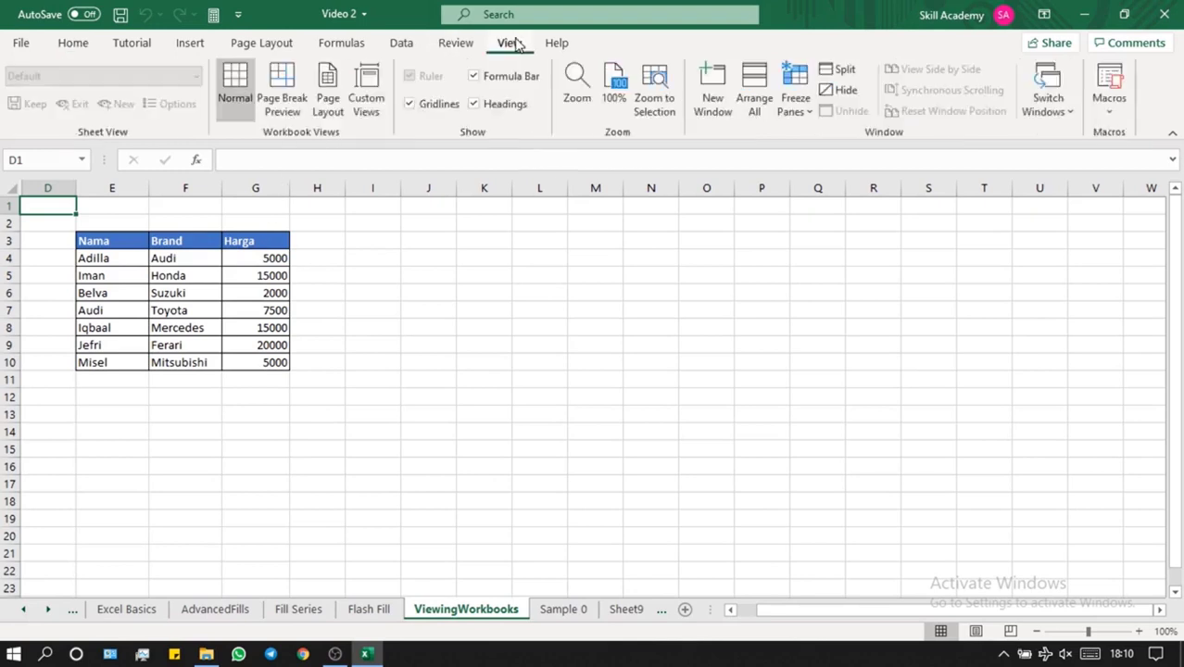
click(366, 104)
double_click(535, 257)
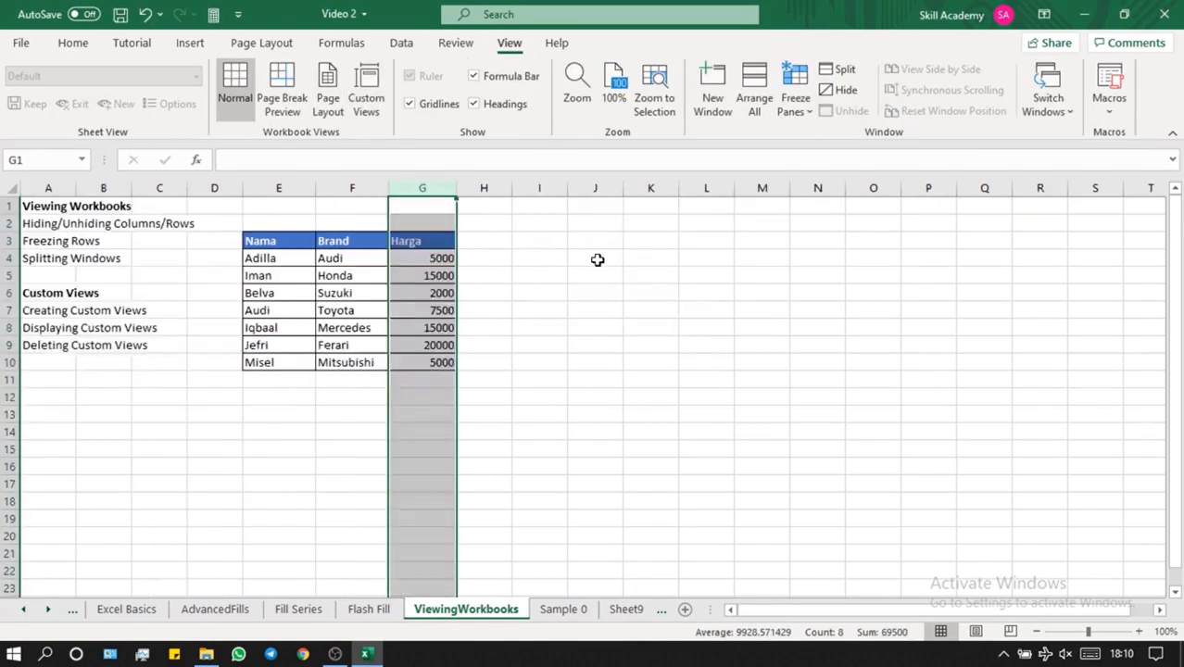
click(598, 261)
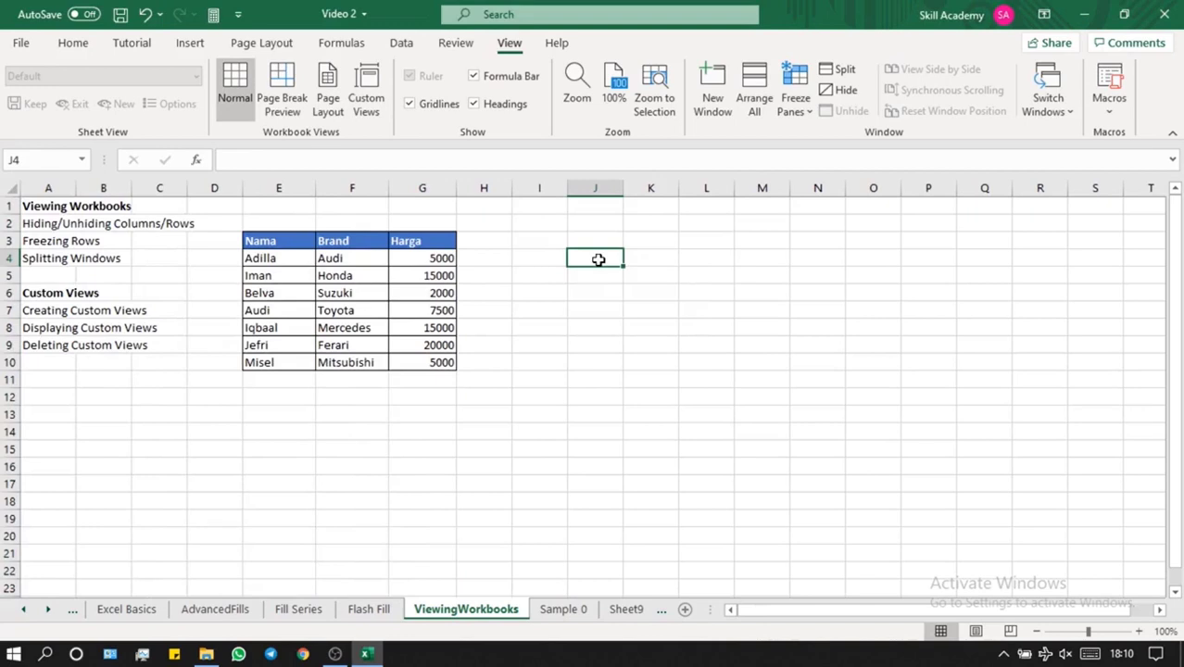
- Show the Client custom view and switch to the Manager custom view
click(379, 112)
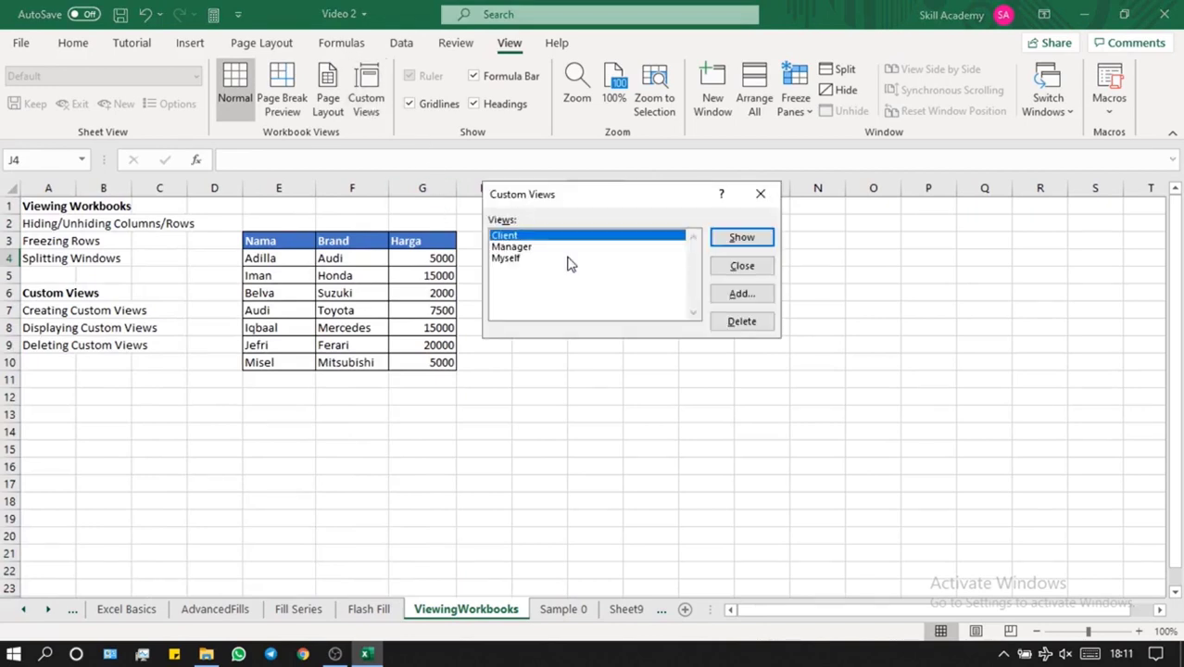
click(739, 239)
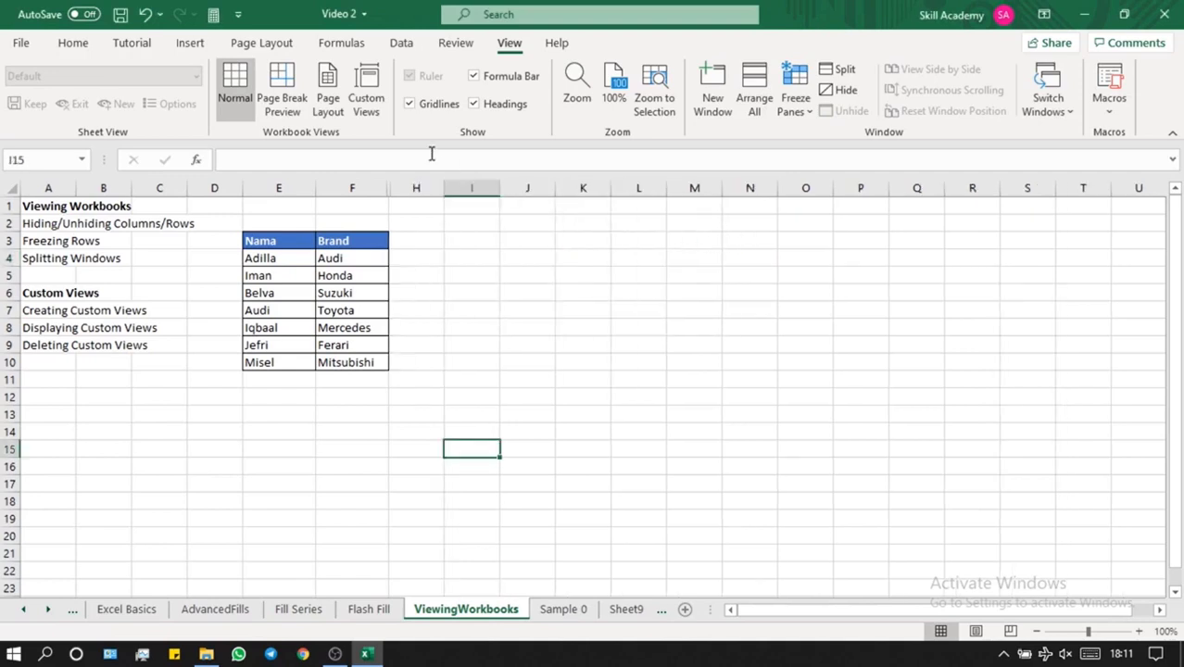
click(366, 98)
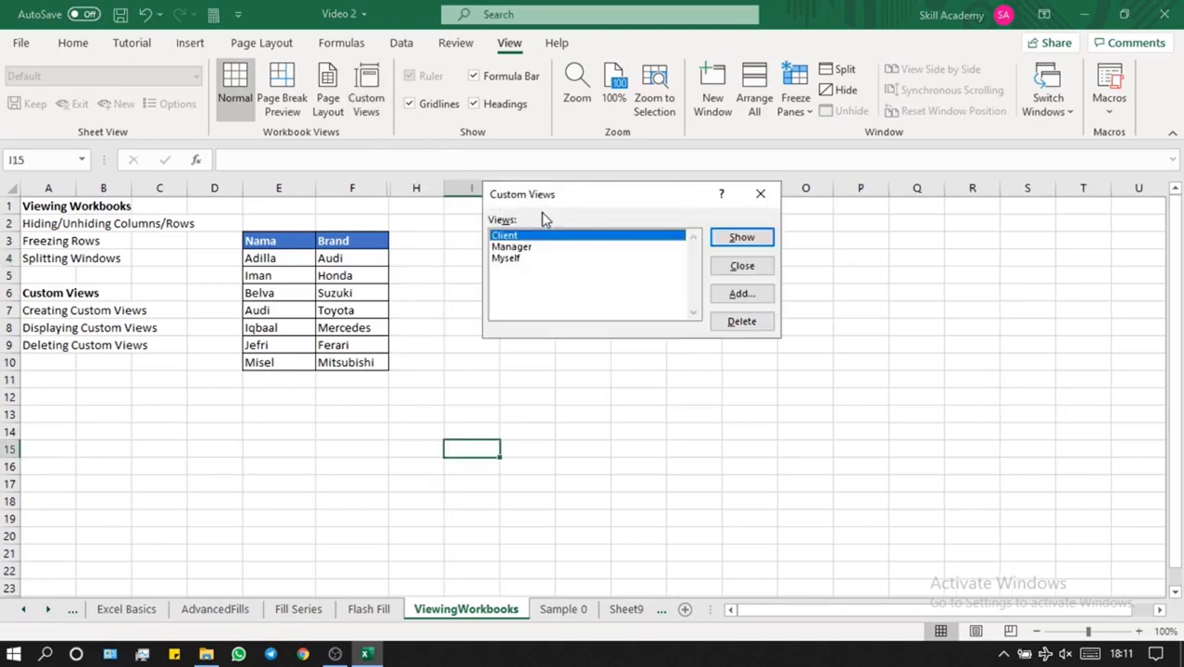
click(557, 247)
click(739, 239)
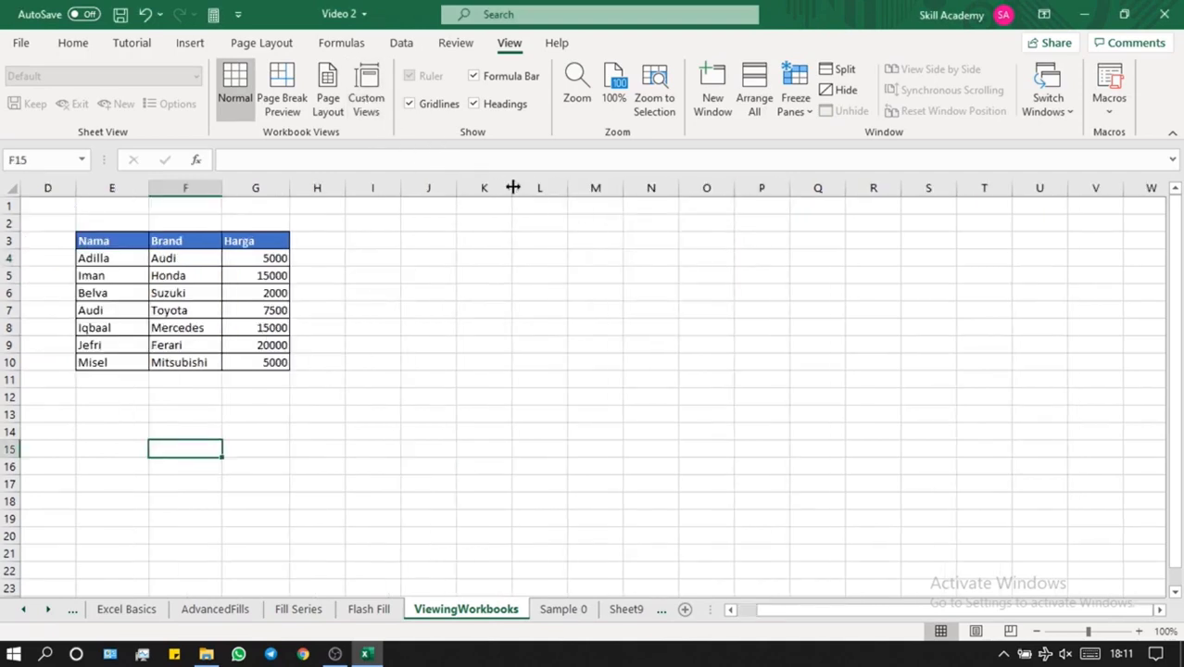
click(369, 99)
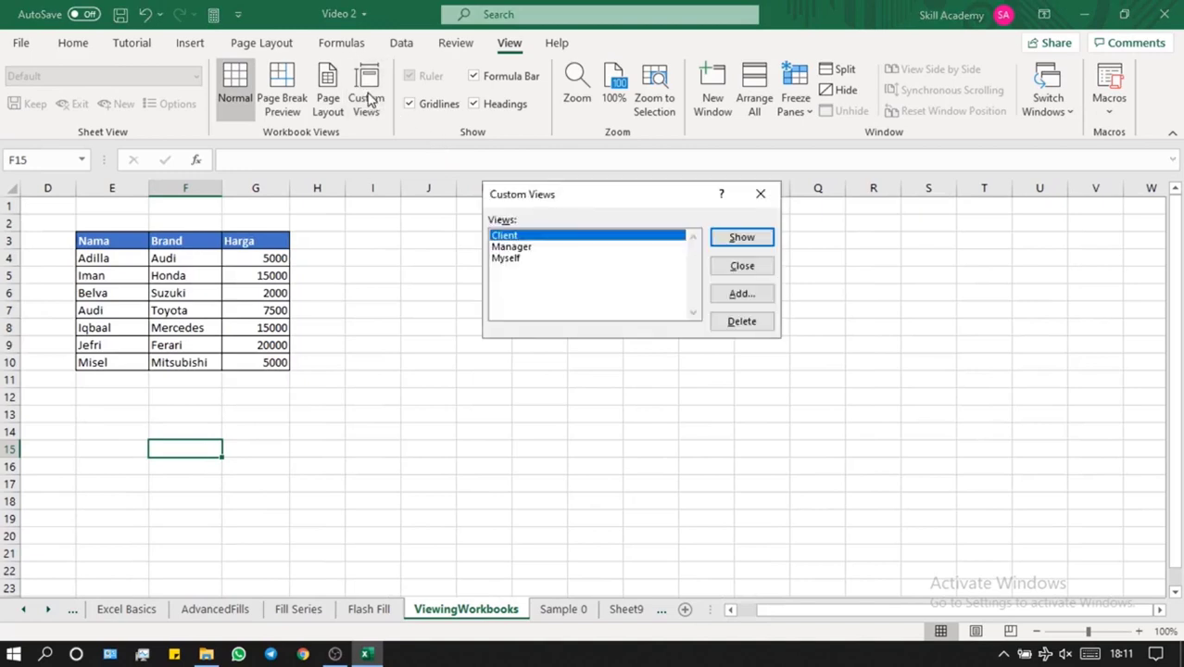
click(742, 267)
click(514, 281)
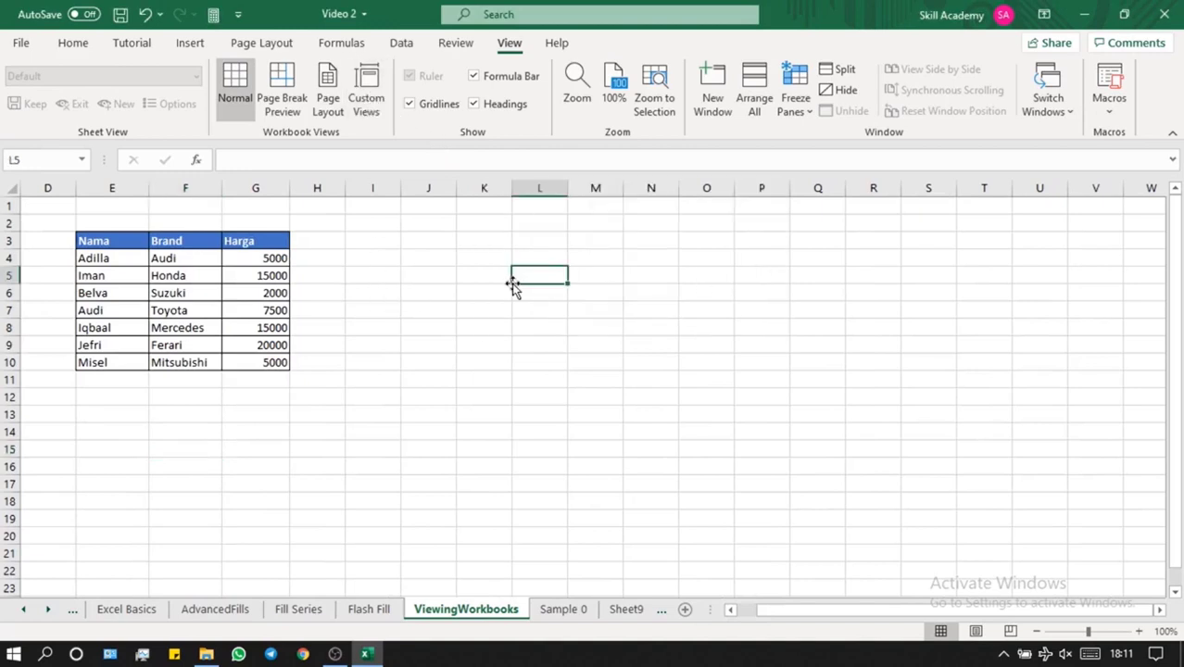
click(435, 274)
click(395, 243)
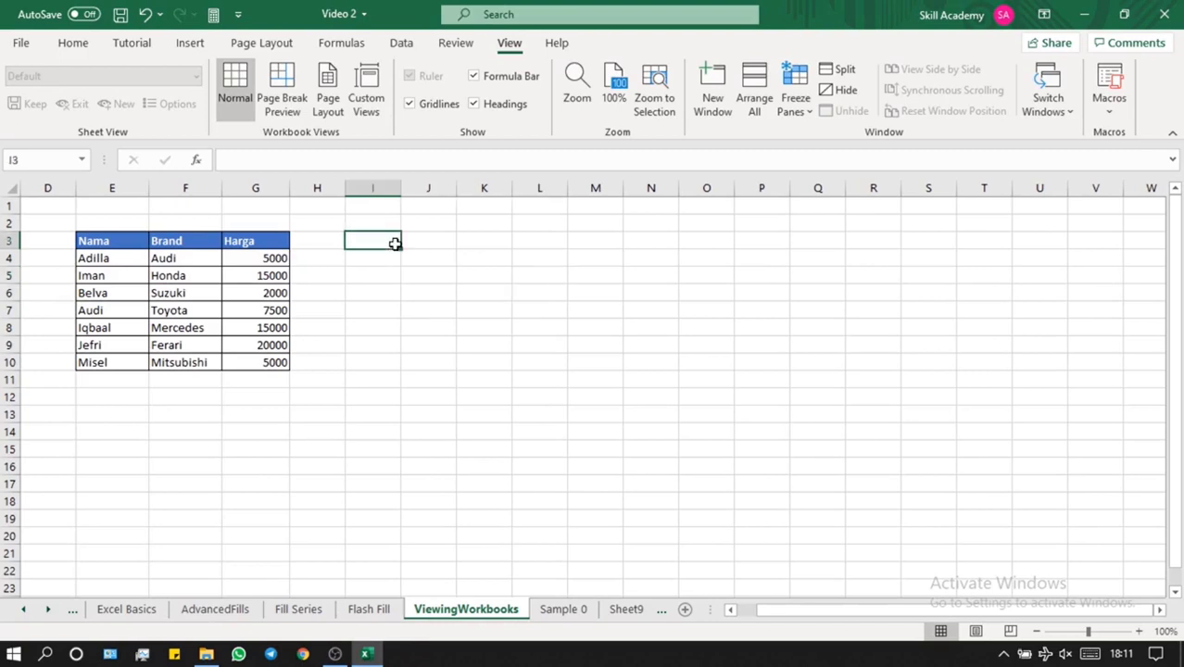
- Delete the Manager and Client custom views, confirming each removal
click(363, 103)
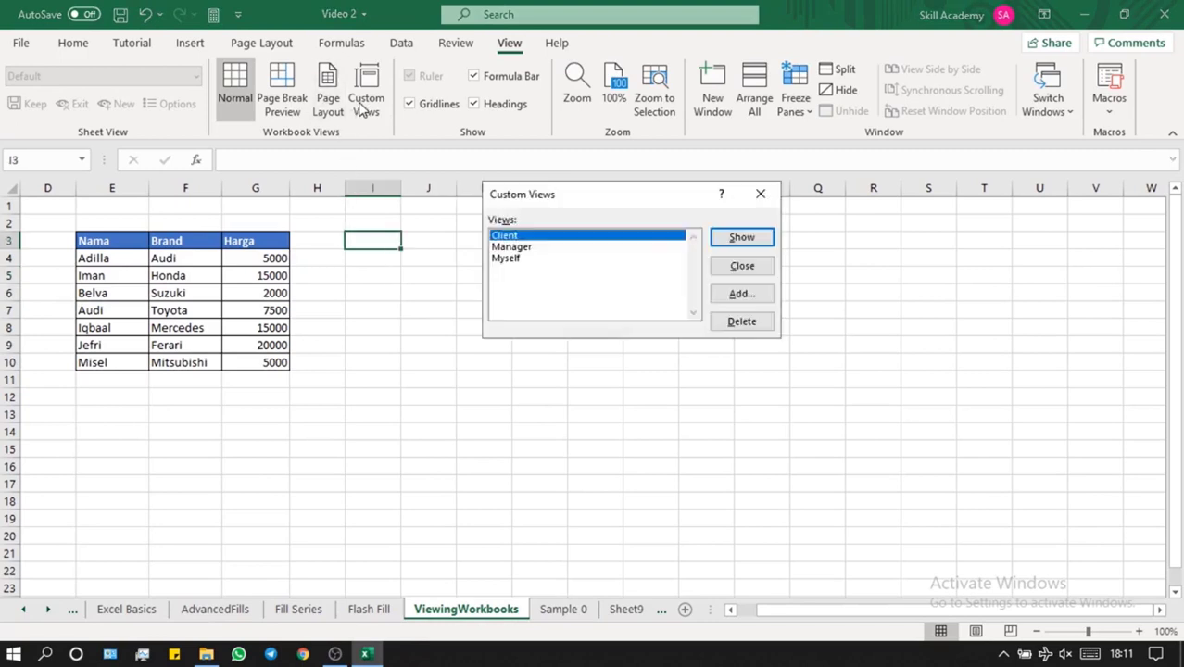
click(574, 247)
click(755, 325)
click(552, 380)
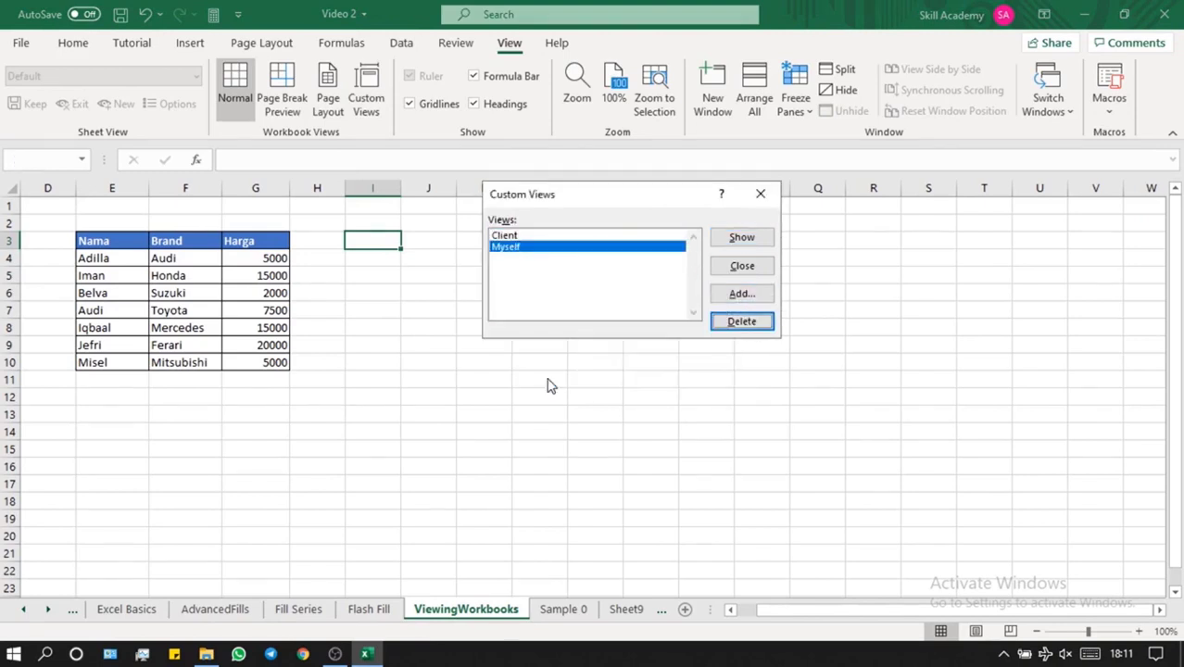
click(545, 236)
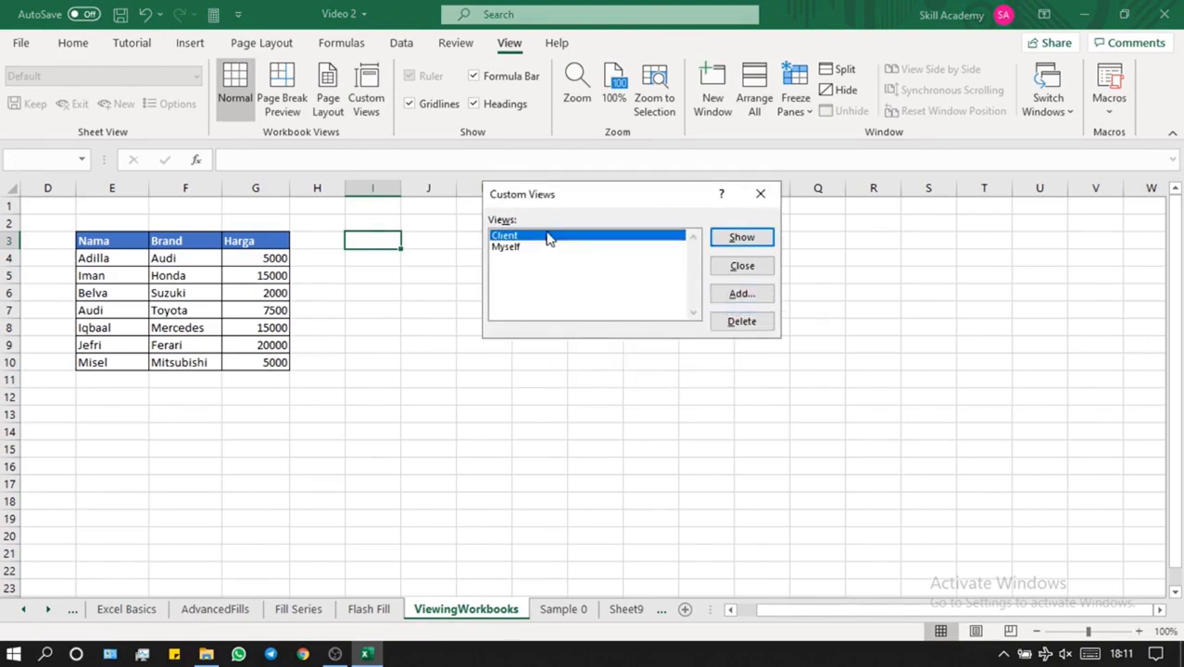
click(732, 326)
click(562, 380)
- Restore the full sheet layout with the remaining Myself custom view and select cell A1
click(741, 241)
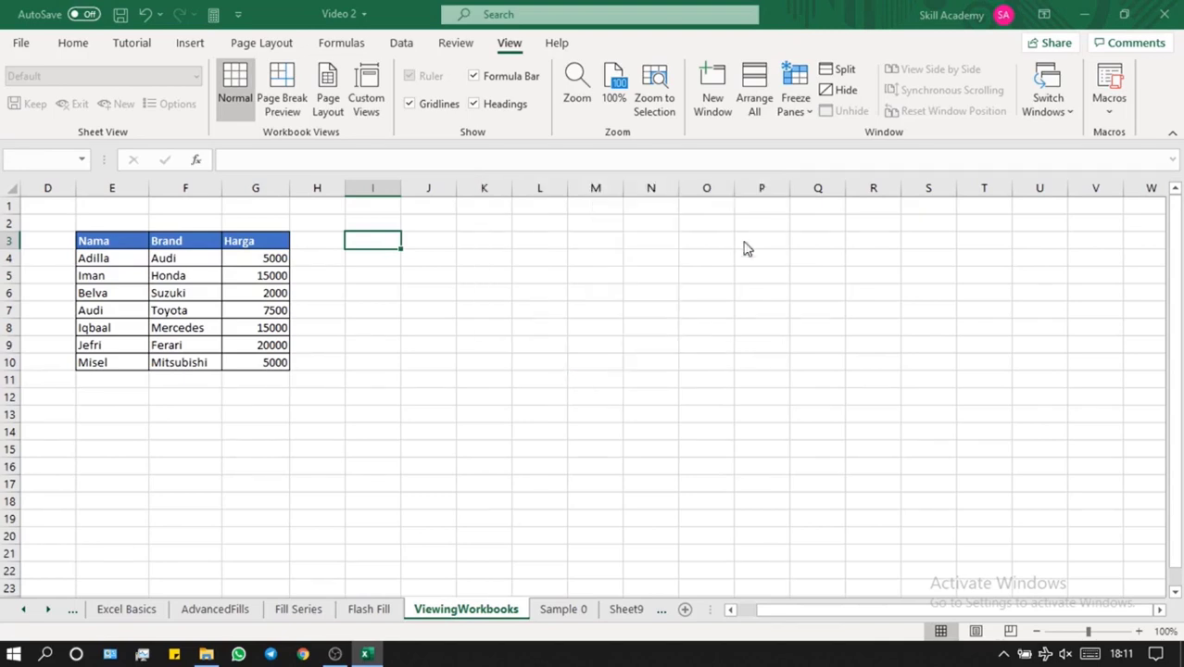
click(547, 274)
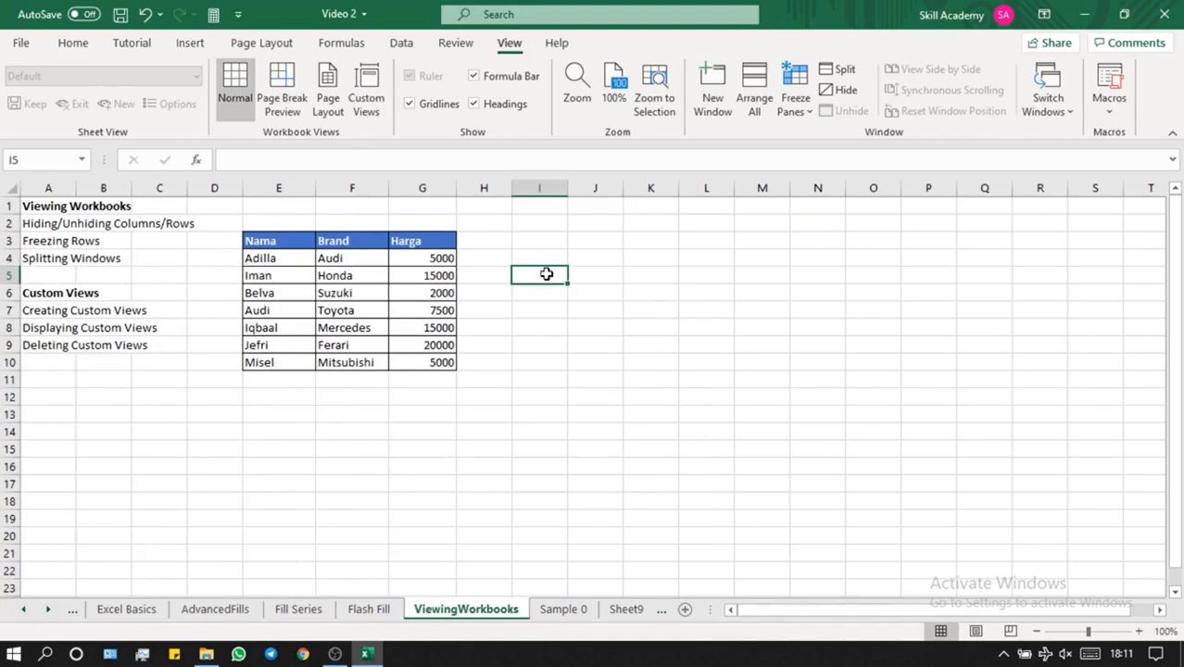
click(37, 211)
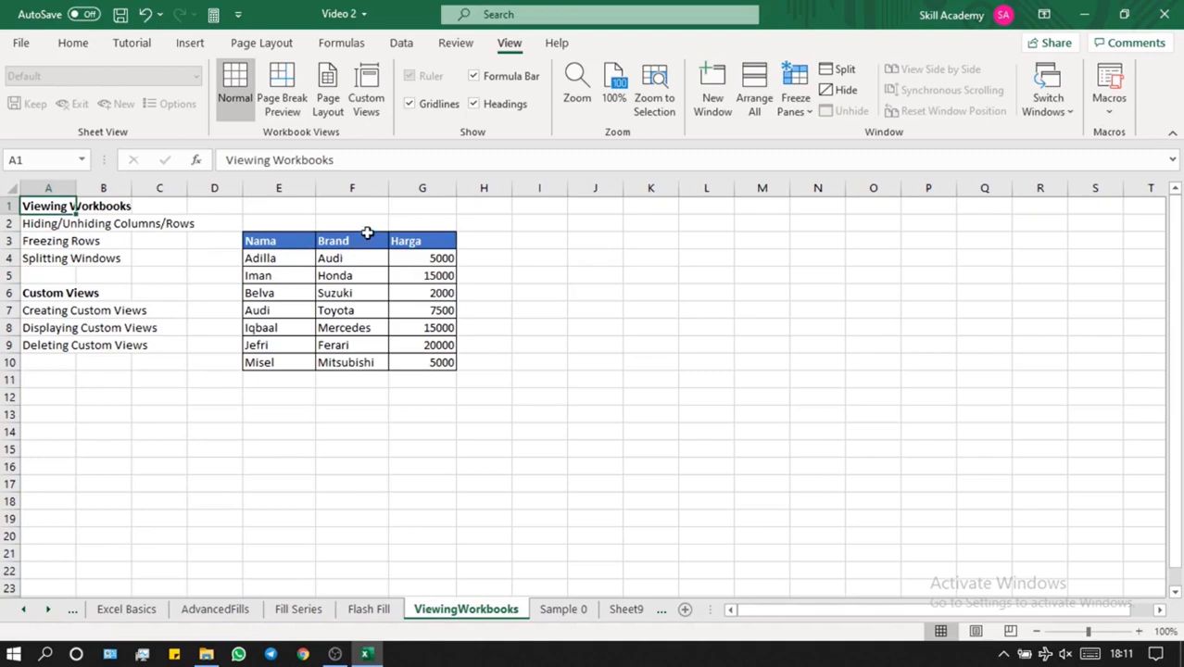
- Delete the Myself custom view and close the list of custom views
click(370, 104)
click(751, 321)
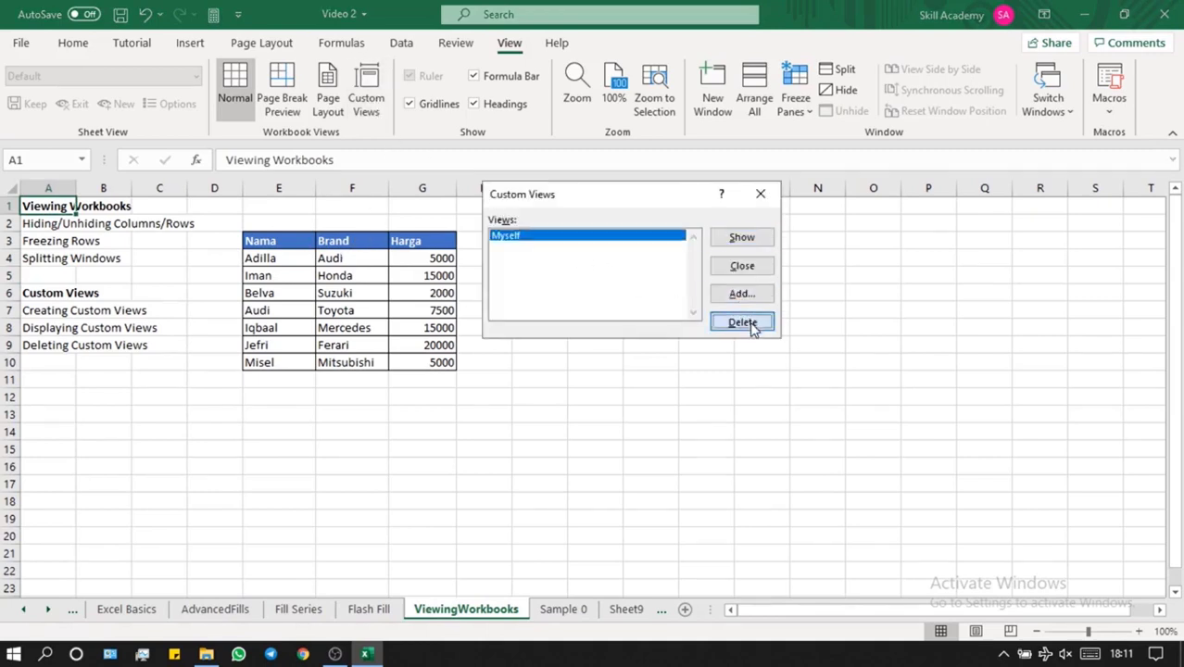
click(563, 378)
click(766, 267)
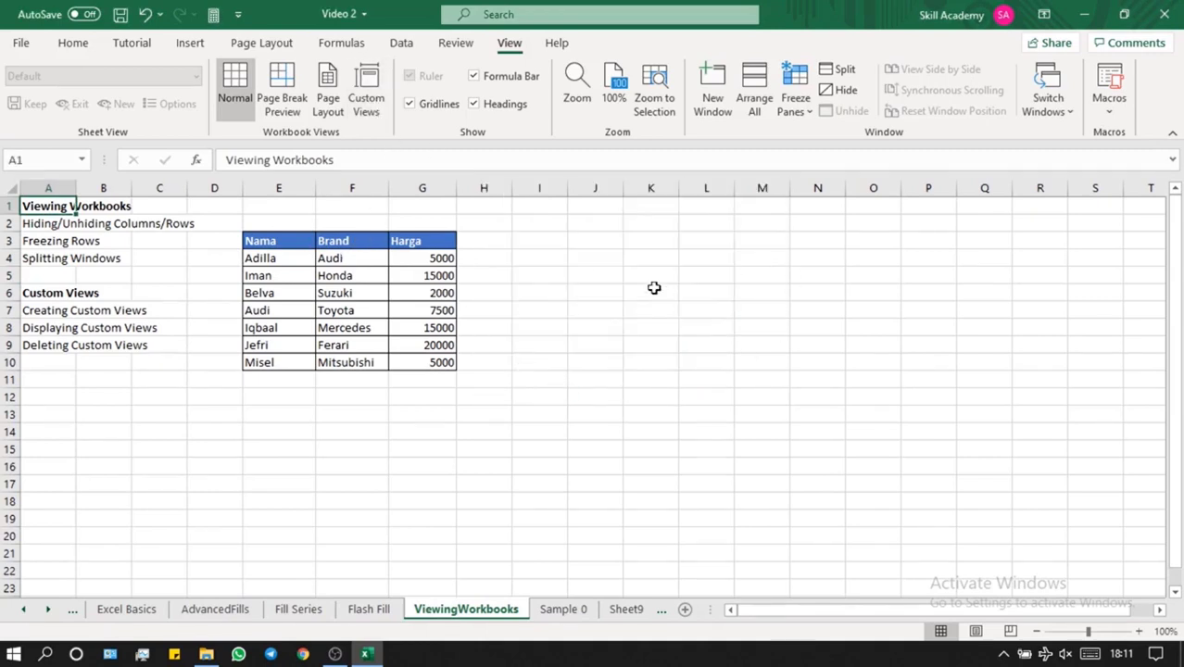
click(502, 290)
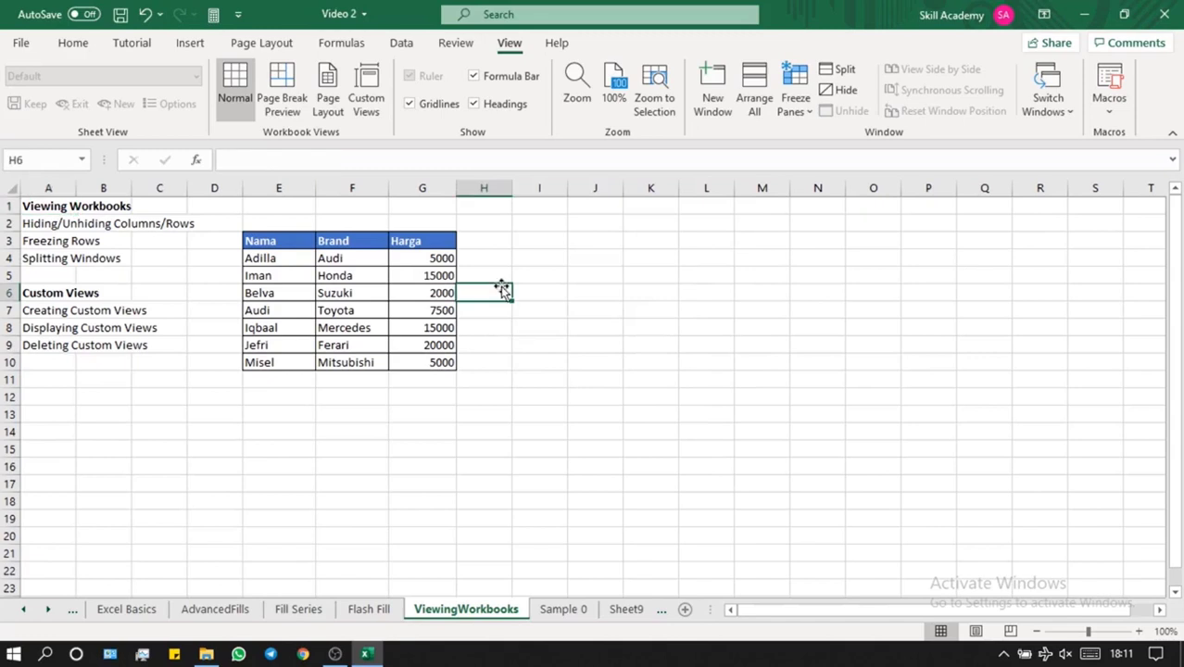